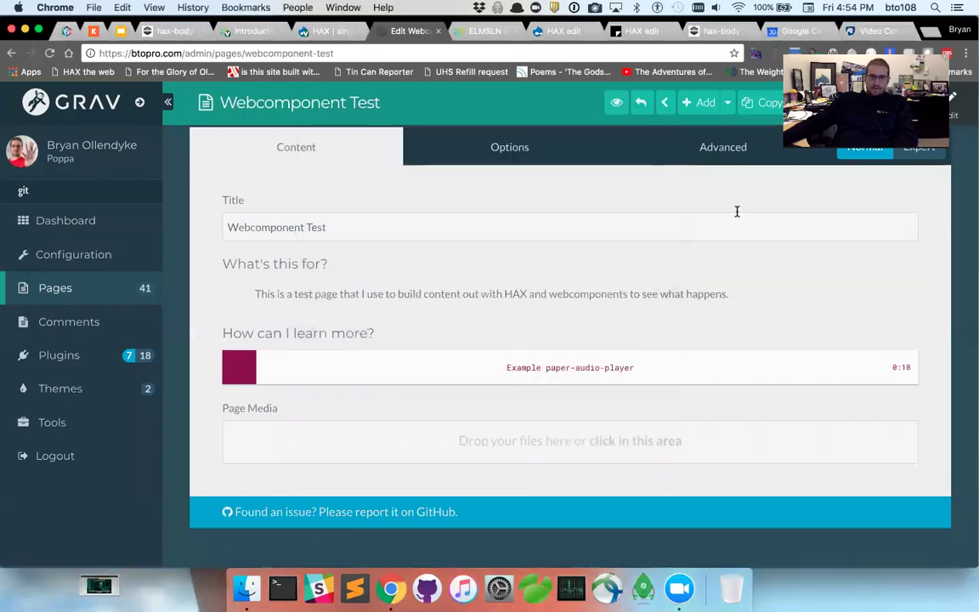
# Step: Switch from the Grav admin page to the hax-body demo tab
pyautogui.click(167, 31)
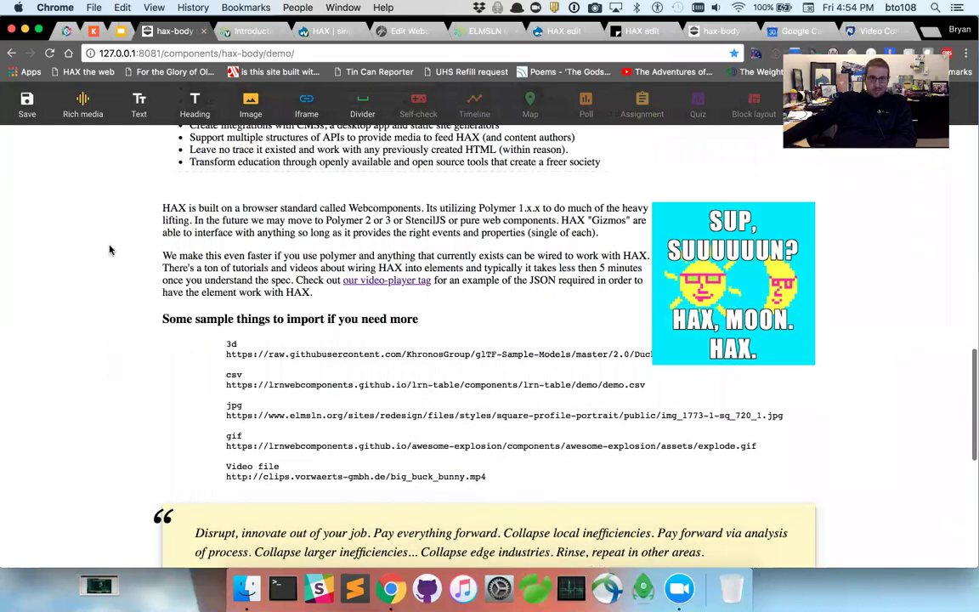
# Step: Restart the local server, close the documentation, Video Conferencing and Google Calendar tabs, and reload 127.0.0.1:8081
pyautogui.press('super+r')
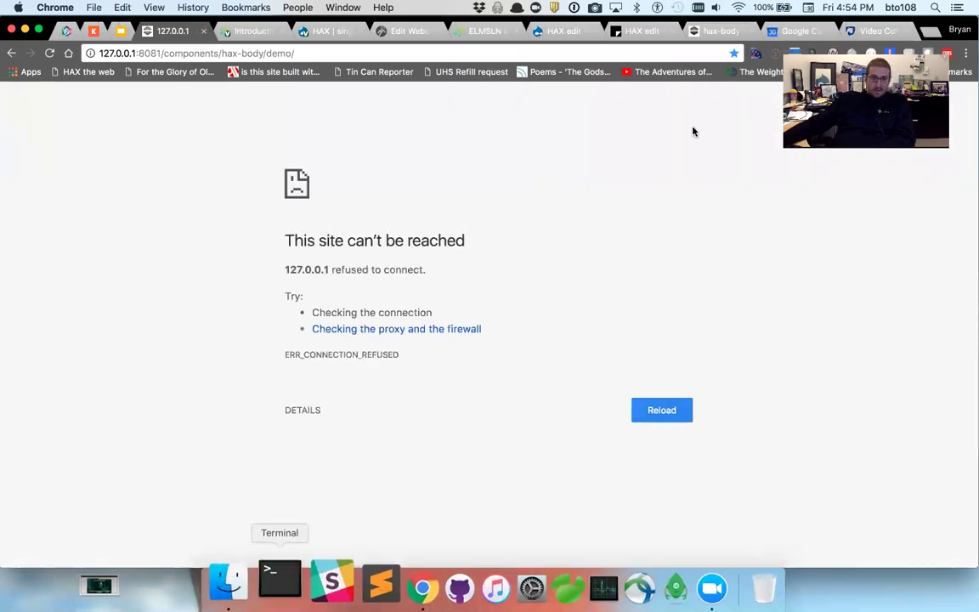
pyautogui.click(282, 588)
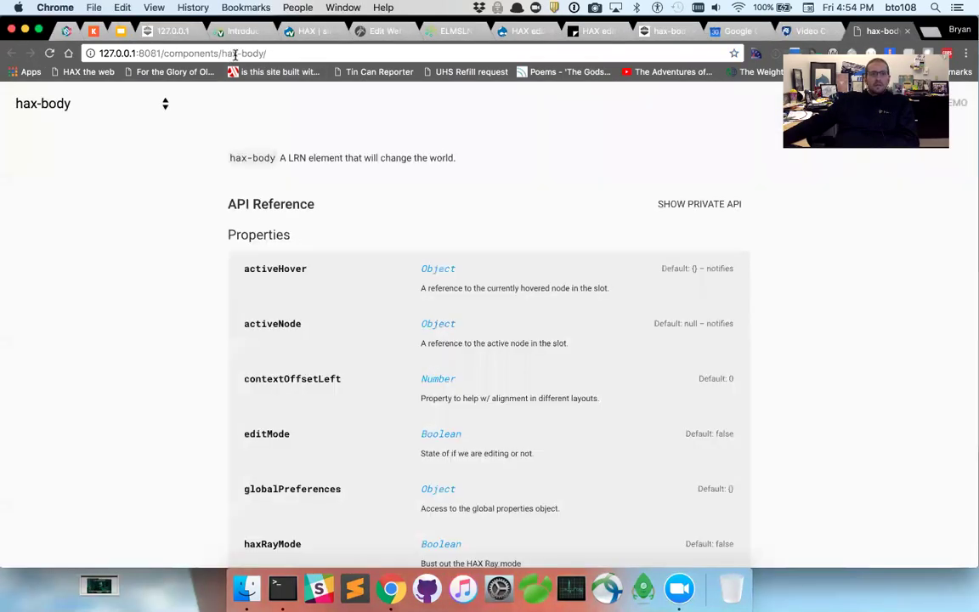
pyautogui.click(906, 31)
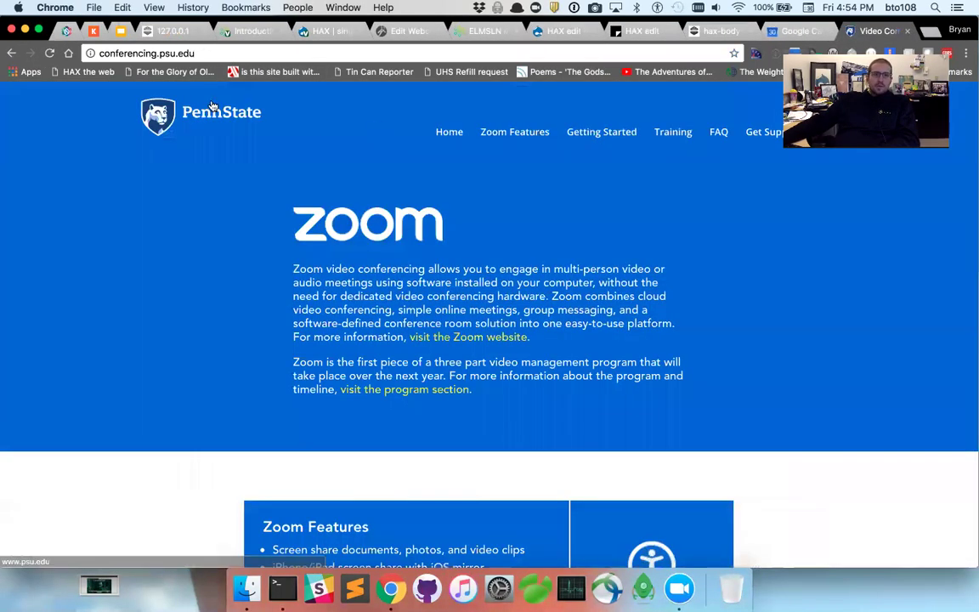
pyautogui.click(901, 31)
pyautogui.click(906, 31)
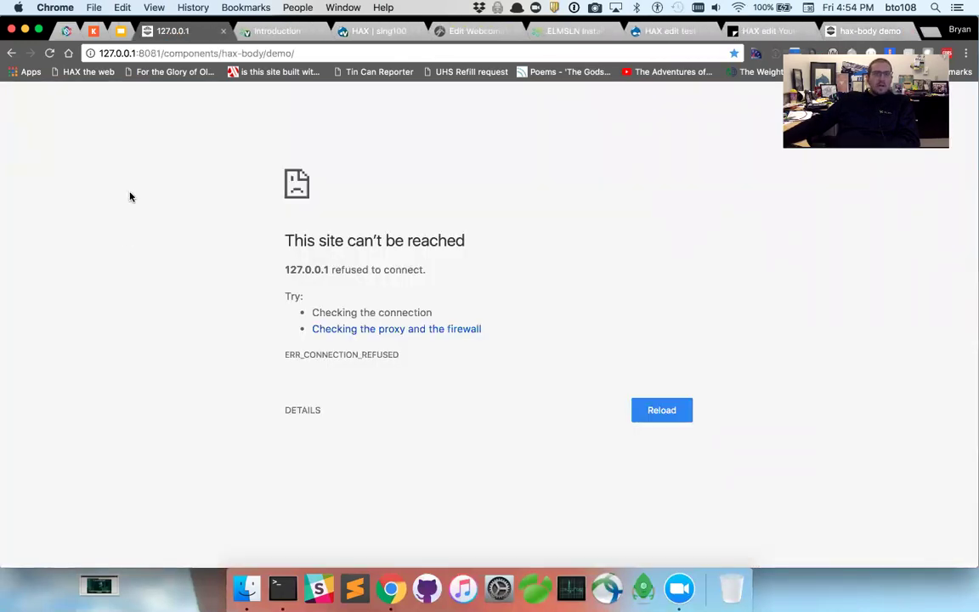
pyautogui.press('super+r')
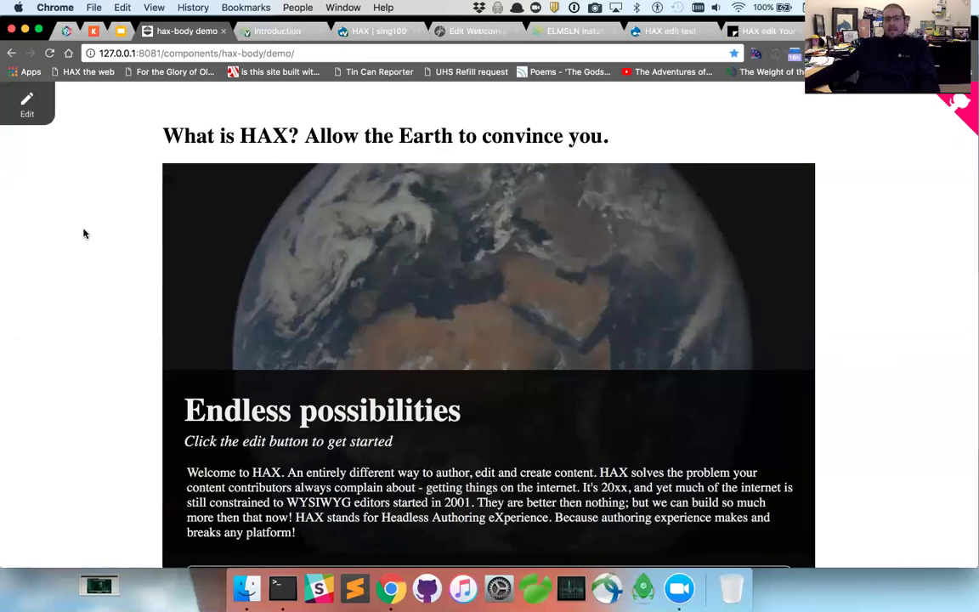
# Step: Turn on editing and select the paragraph about wiring HAX into elements
pyautogui.click(27, 106)
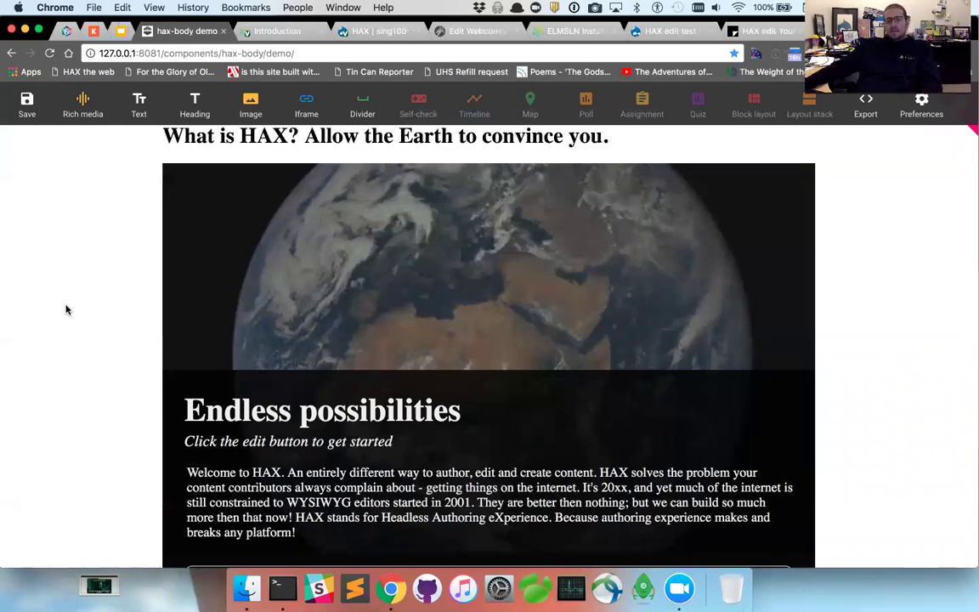
pyautogui.scroll(-3, 56, 331)
pyautogui.scroll(-8, 51, 345)
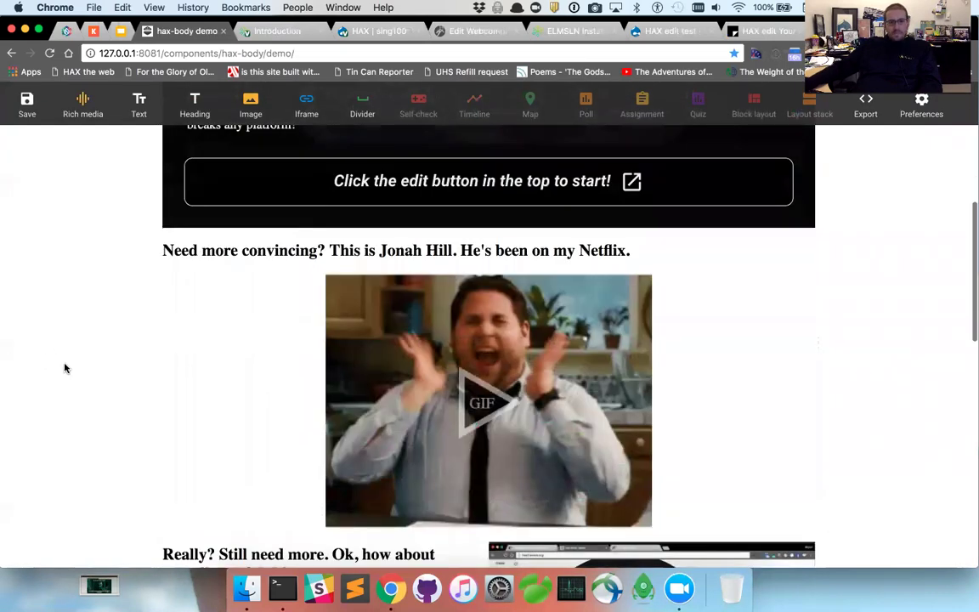
pyautogui.scroll(-17, 326, 355)
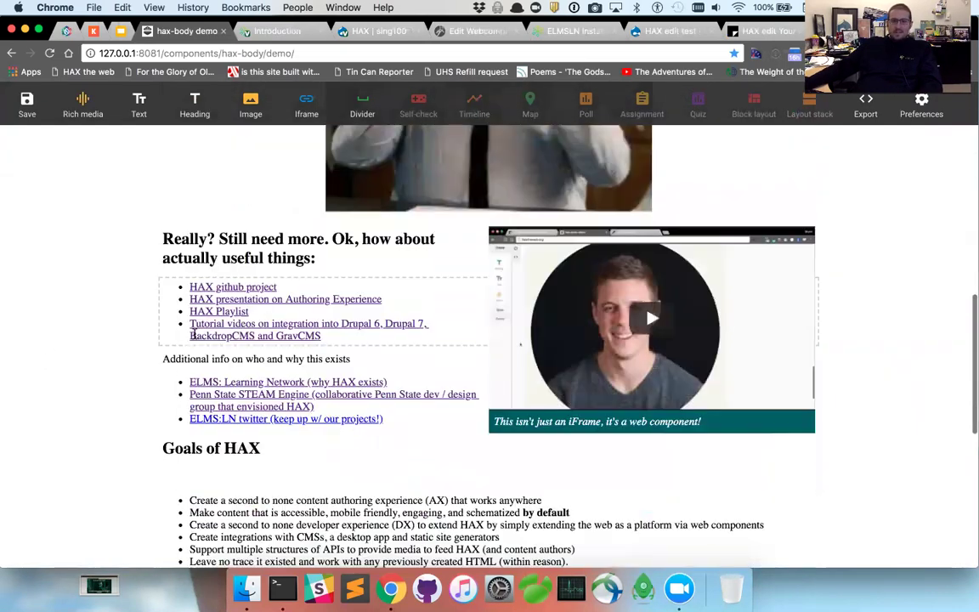
pyautogui.scroll(-1, 432, 306)
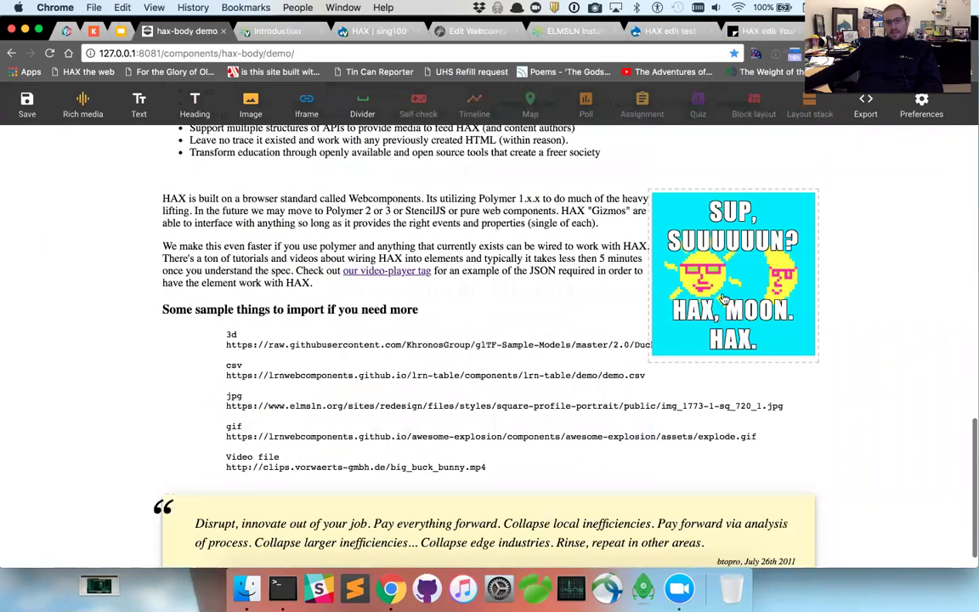
pyautogui.click(293, 248)
pyautogui.scroll(3, 255, 357)
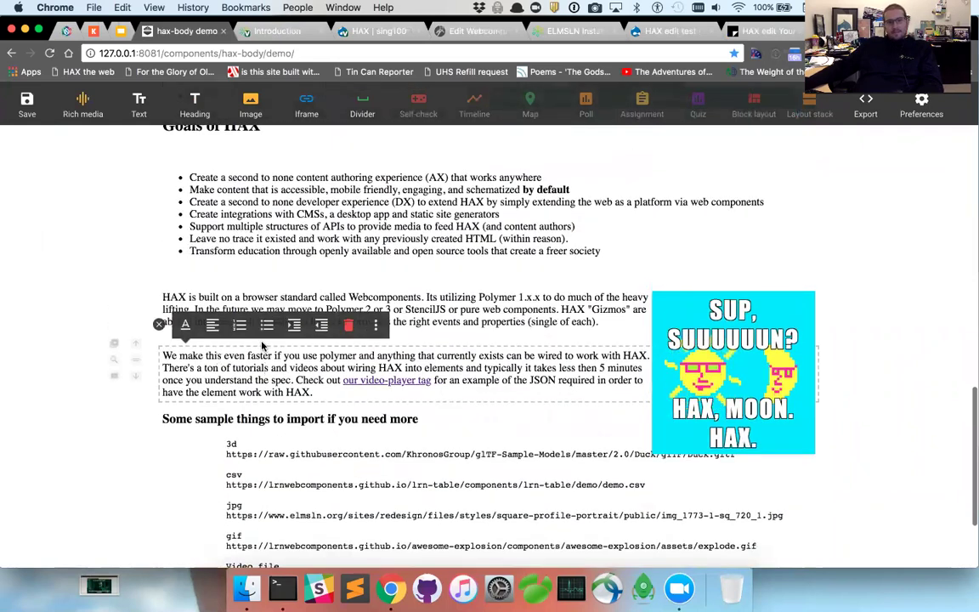
# Step: Make the words 'tutorials' and 'and' bold and italic
pyautogui.doubleClick(255, 367)
pyautogui.click(193, 343)
pyautogui.click(220, 343)
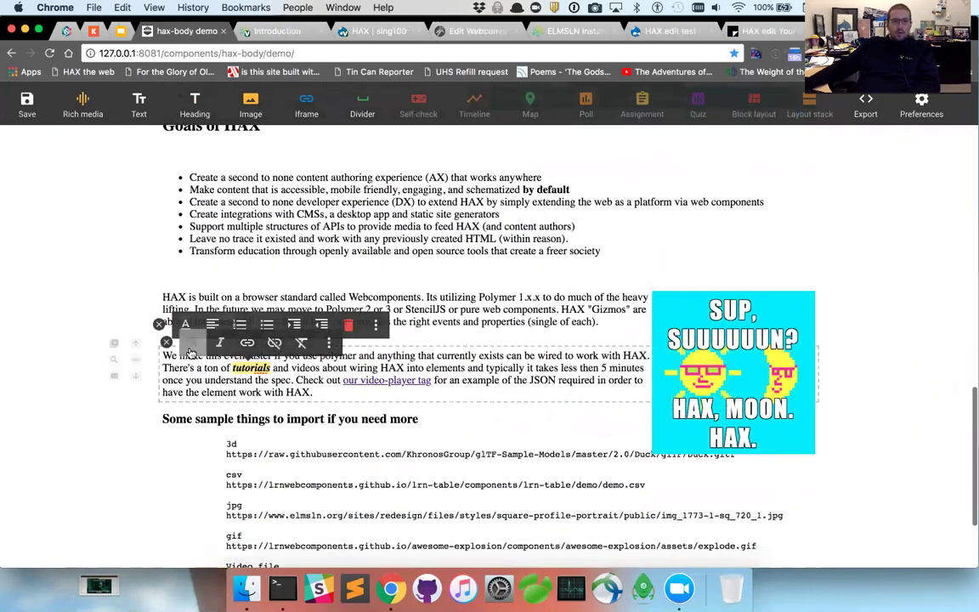
pyautogui.doubleClick(475, 367)
pyautogui.click(444, 342)
pyautogui.click(418, 342)
pyautogui.click(289, 376)
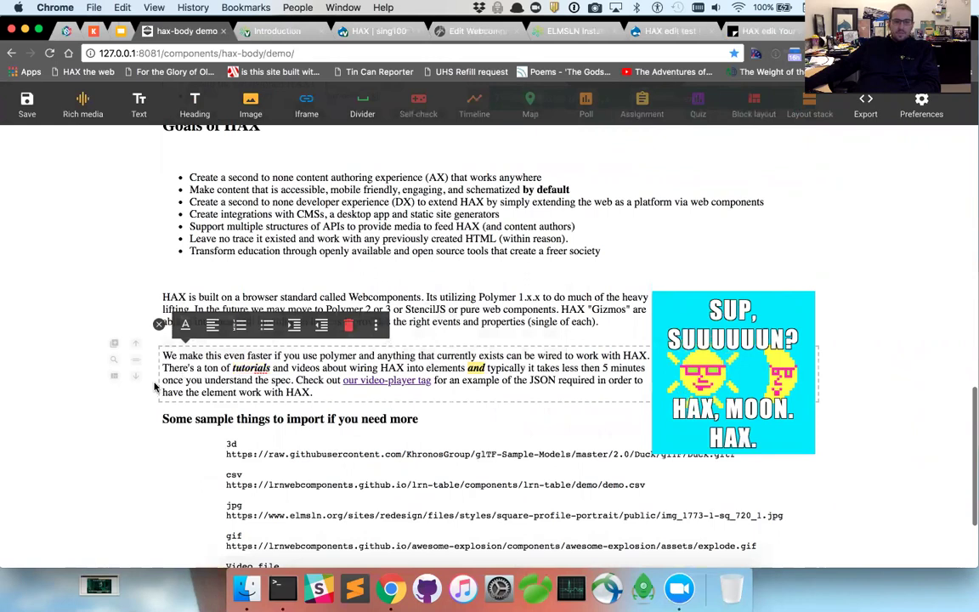
# Step: Move the 'We make this even faster' paragraph above 'HAX is built on', then switch to DrupalCon
pyautogui.click(135, 342)
pyautogui.scroll(1, 167, 332)
pyautogui.click(119, 289)
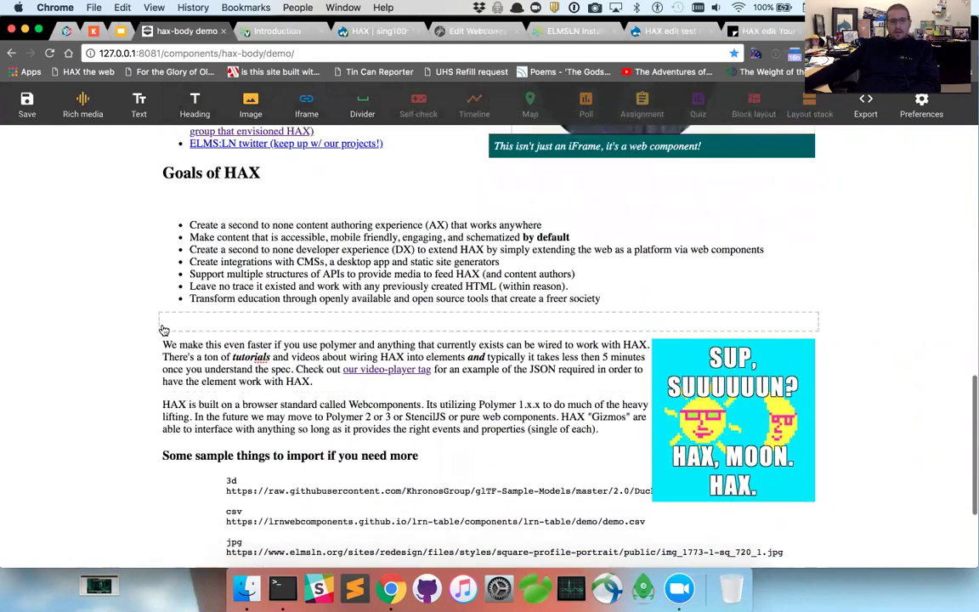
pyautogui.click(64, 30)
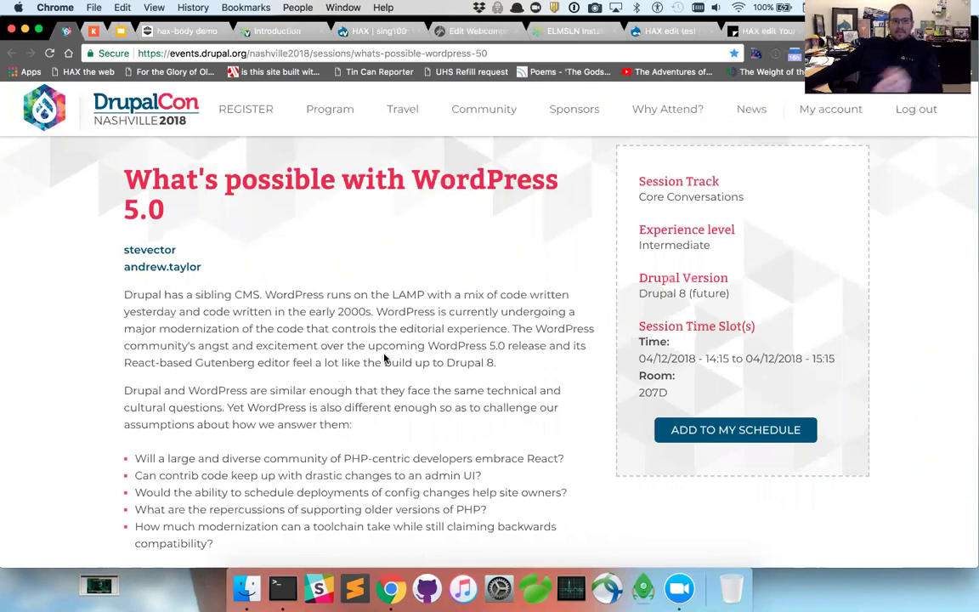
# Step: Zoom in on the DrupalCon session description and highlight the 'React-based Gutenberg editor' phrase
pyautogui.moveTo(125, 363); pyautogui.dragTo(272, 358)
pyautogui.press('super+equal')
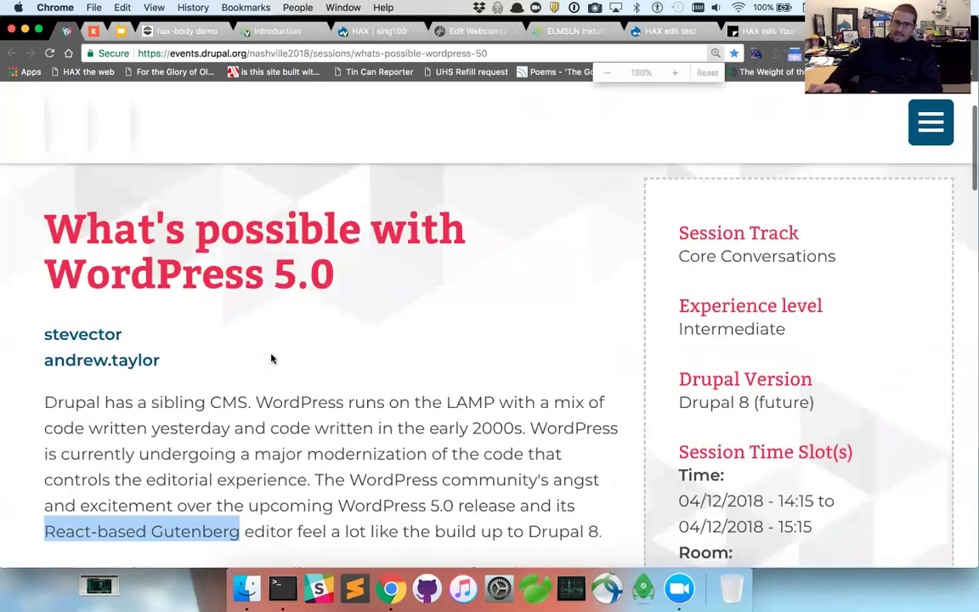
pyautogui.press('super+equal')
pyautogui.scroll(-3, 389, 375)
pyautogui.press('super+equal')
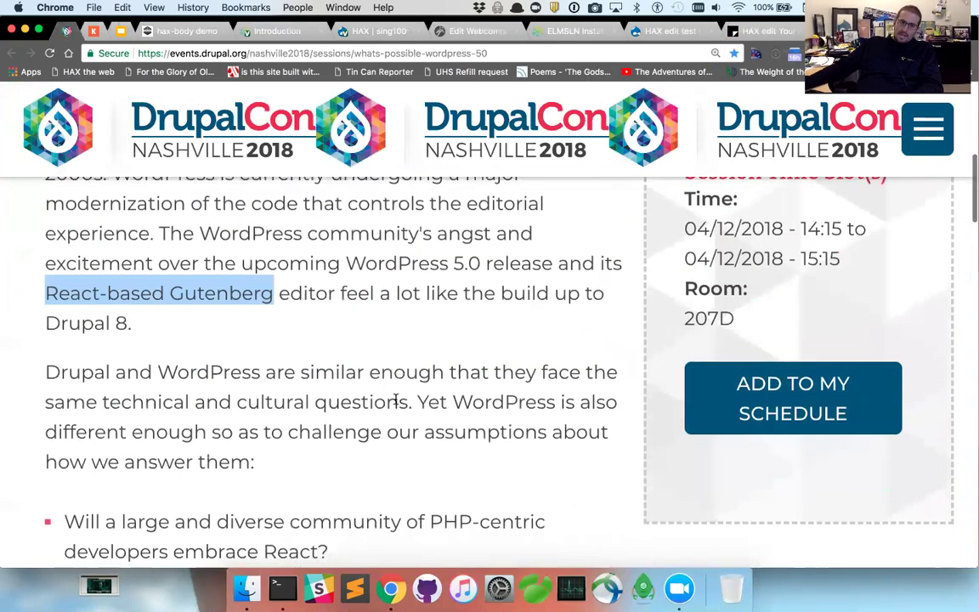
pyautogui.scroll(-2, 391, 386)
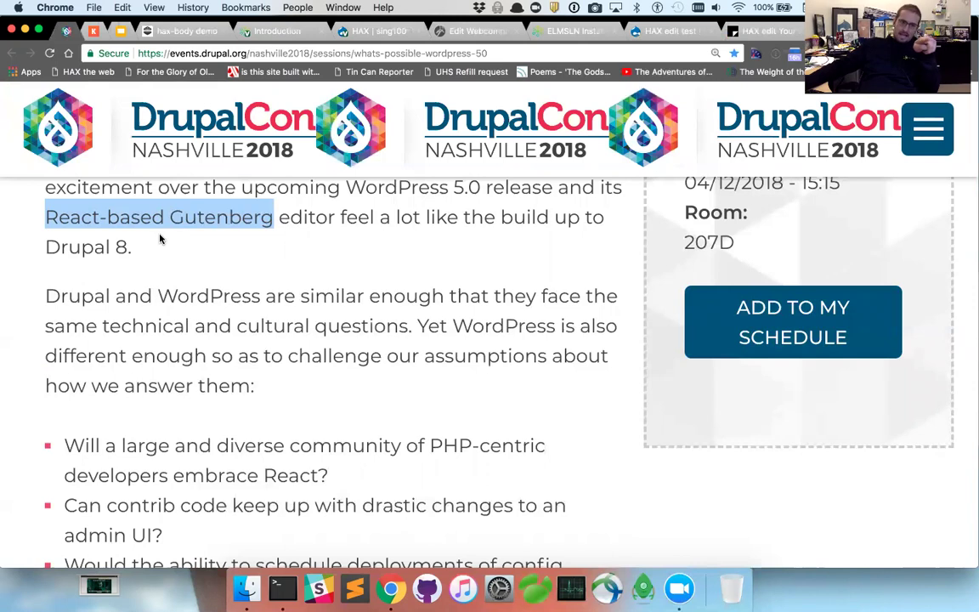
pyautogui.click(108, 214)
pyautogui.moveTo(48, 217); pyautogui.dragTo(341, 218)
pyautogui.click(346, 218)
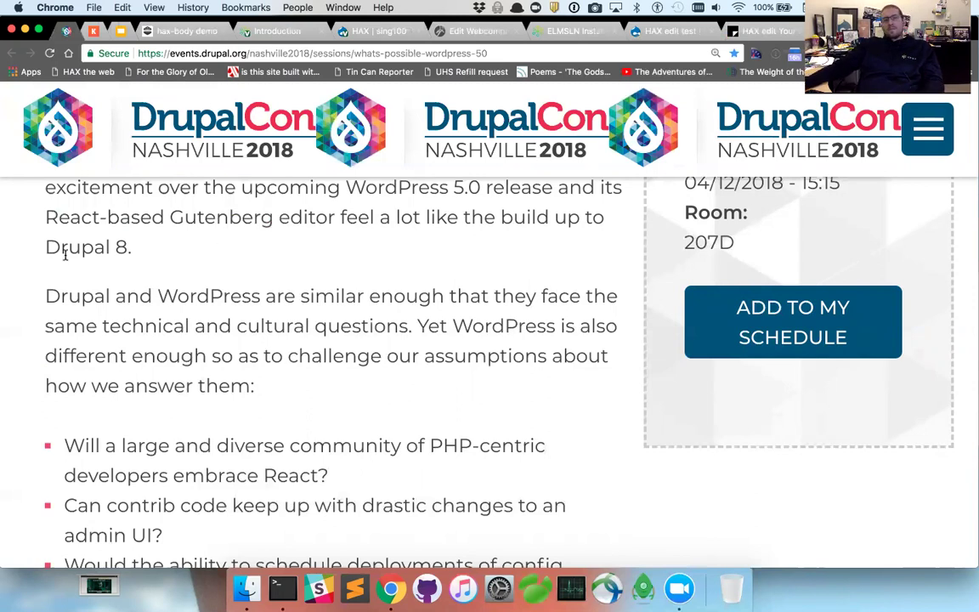
pyautogui.press('super+4')
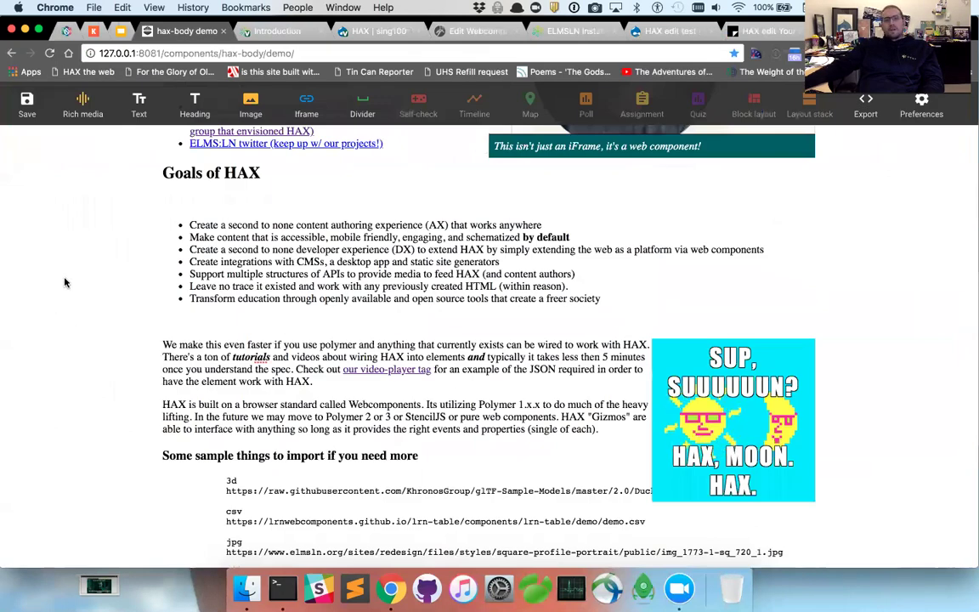
pyautogui.click(336, 260)
pyautogui.scroll(3, 337, 257)
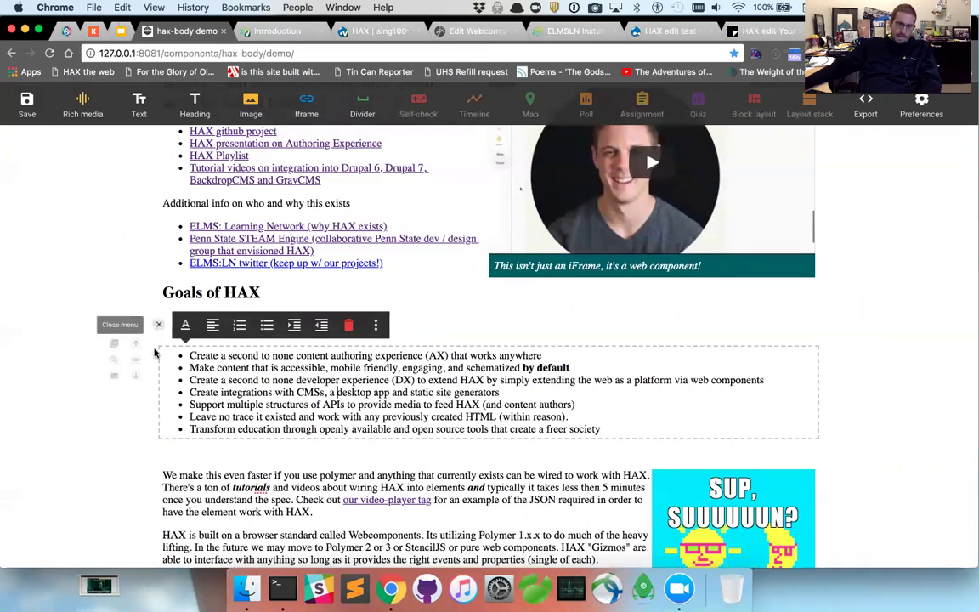
pyautogui.scroll(-1, 140, 378)
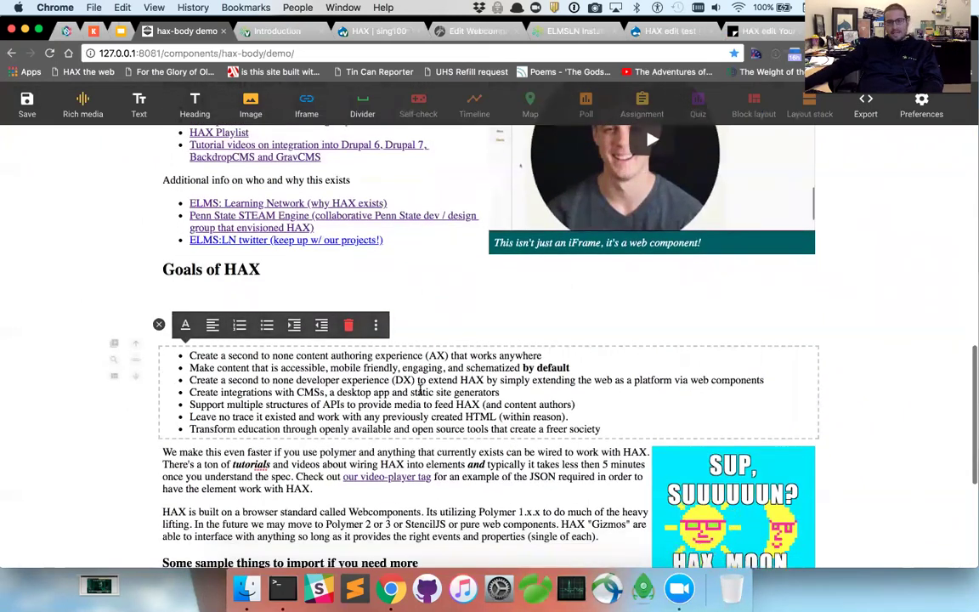
pyautogui.click(160, 326)
pyautogui.scroll(-8, 84, 340)
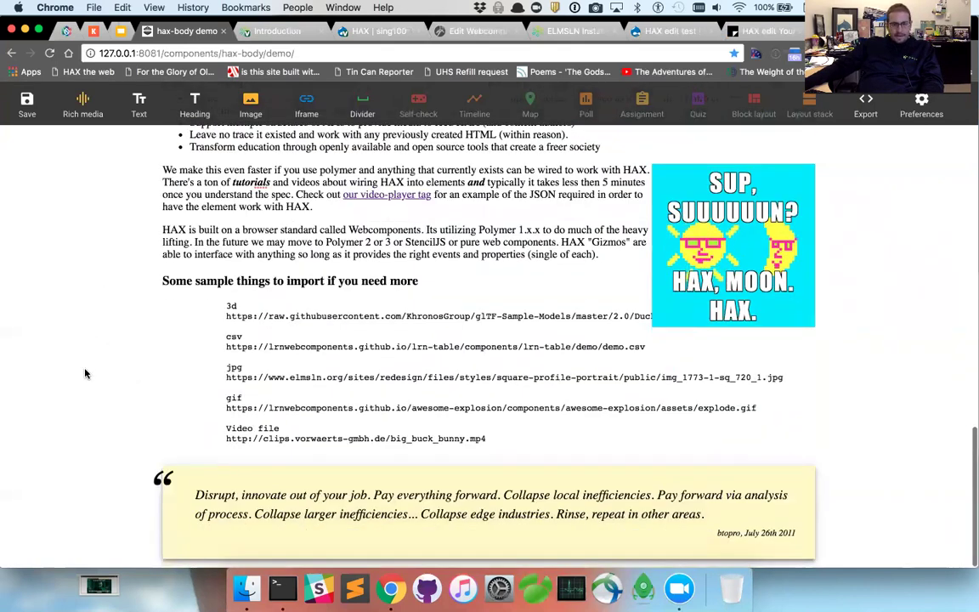
# Step: Halve the quote block's width, centre it, and move it above the sample import URLs
pyautogui.click(234, 517)
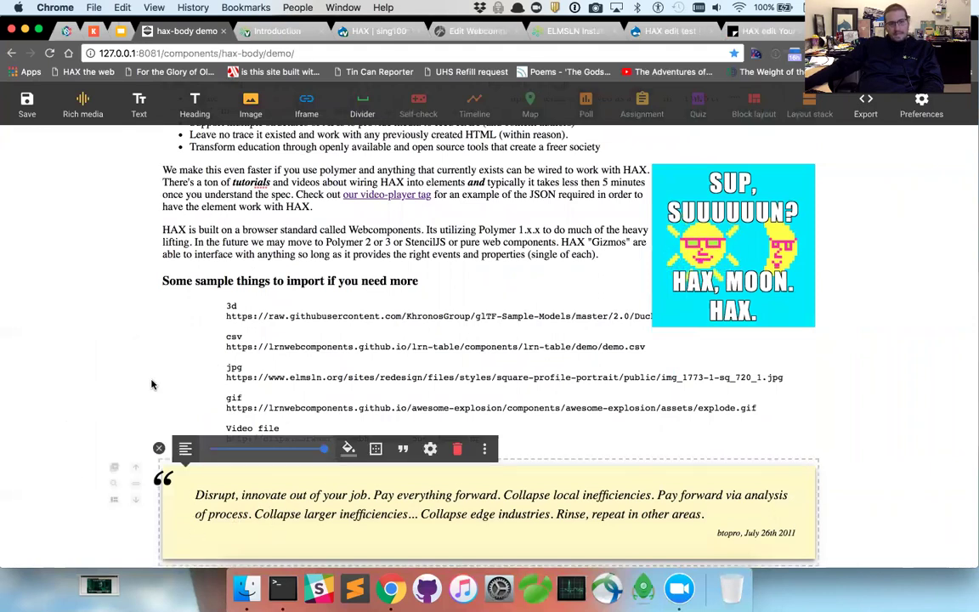
pyautogui.moveTo(323, 448); pyautogui.dragTo(259, 390)
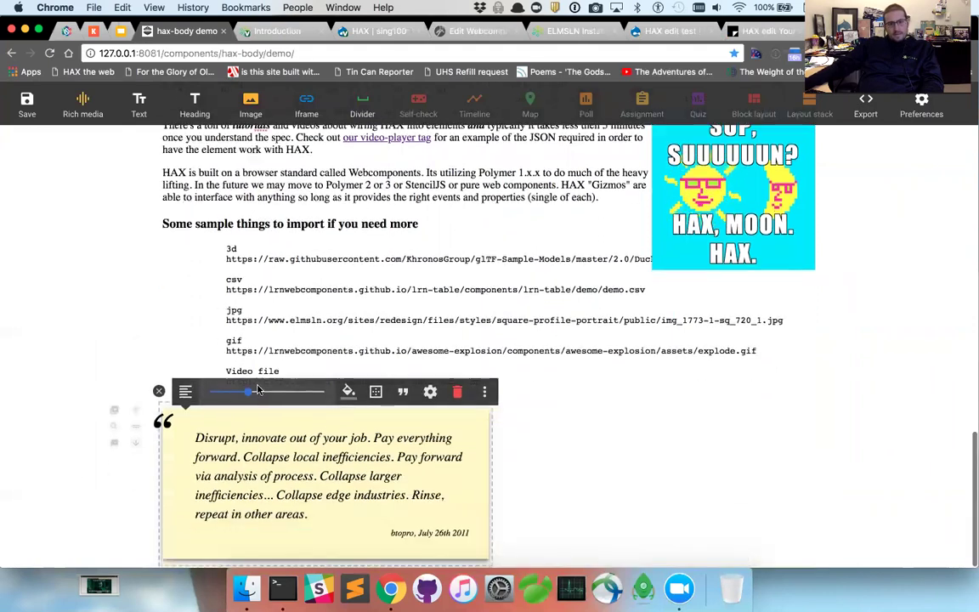
pyautogui.click(185, 392)
pyautogui.click(190, 448)
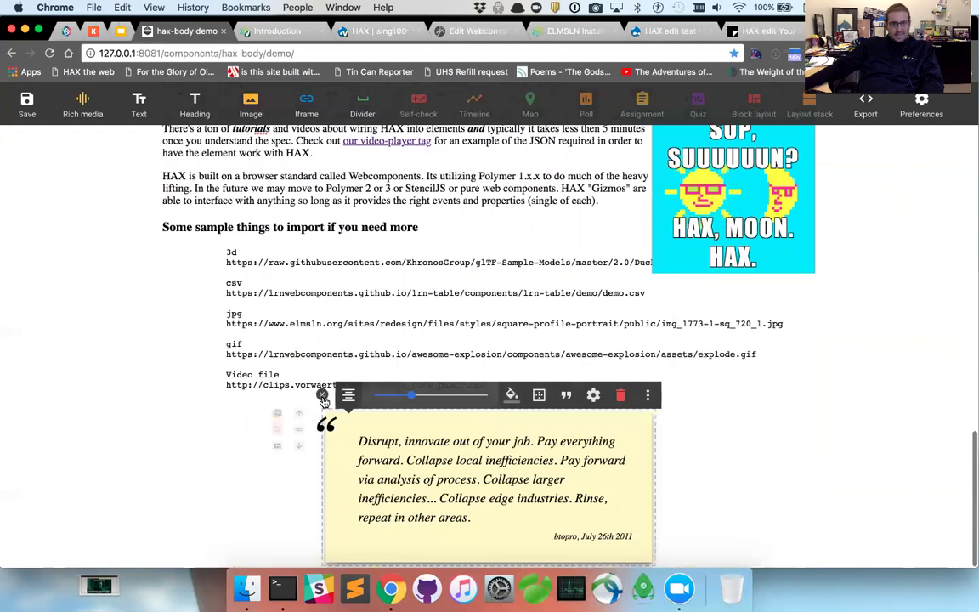
pyautogui.click(299, 413)
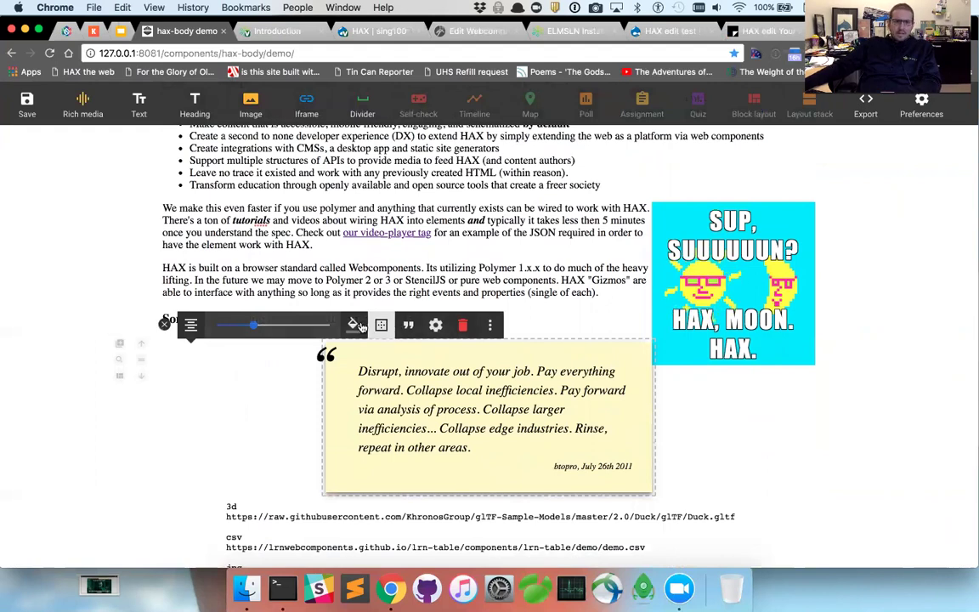
# Step: Give the quote a red background, make it outset at full width, and remove its glyph
pyautogui.click(354, 324)
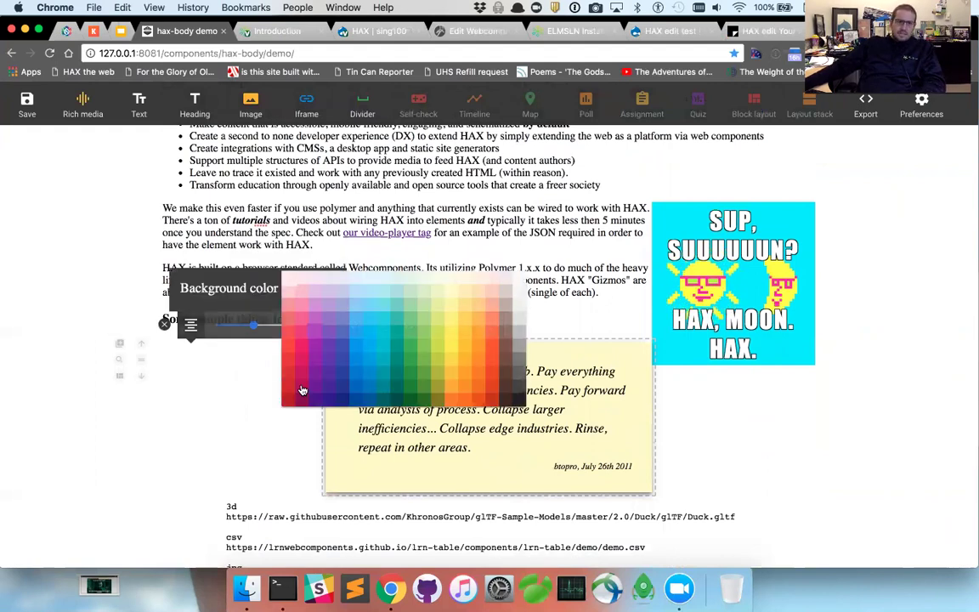
pyautogui.click(285, 269)
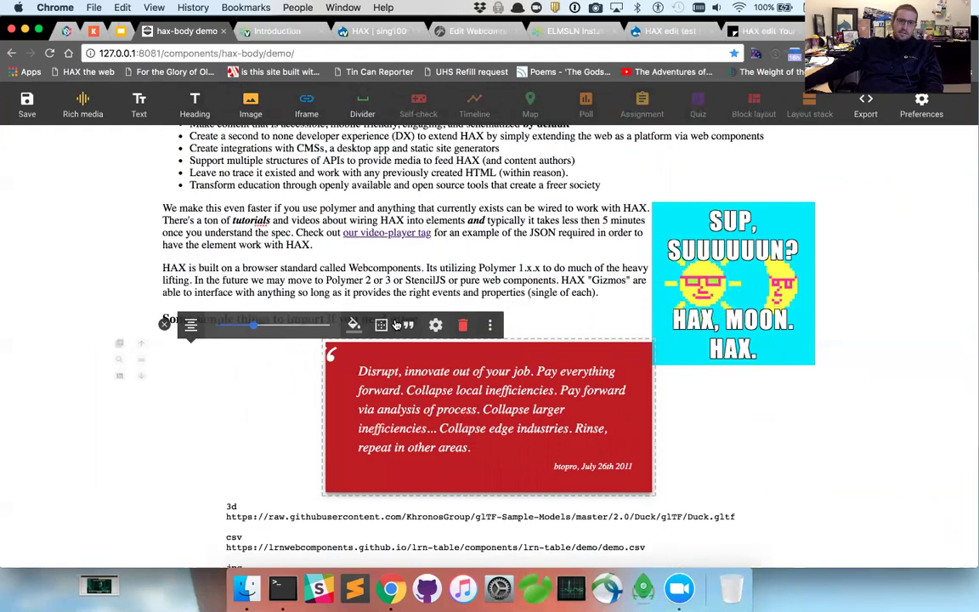
pyautogui.click(383, 327)
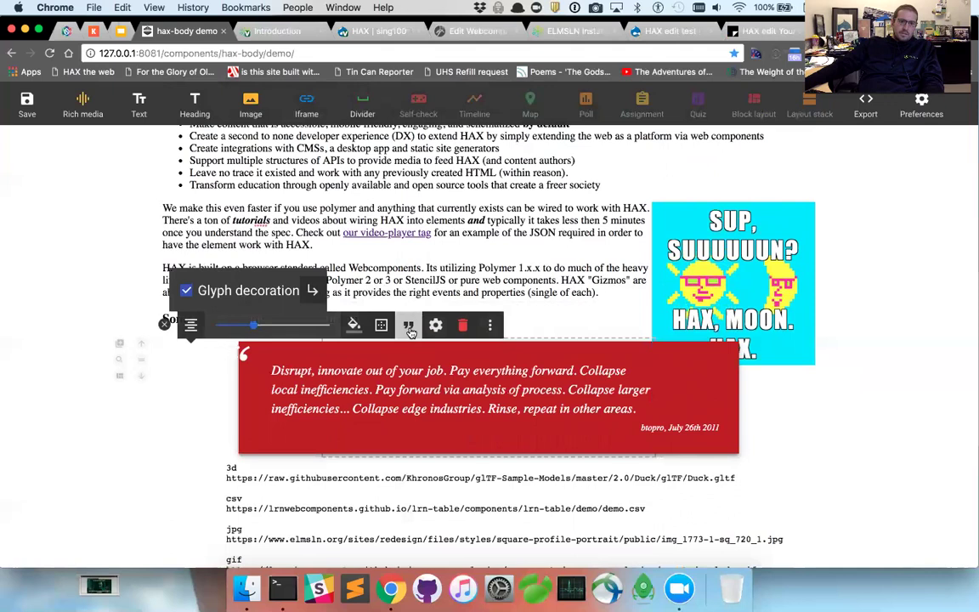
pyautogui.click(280, 291)
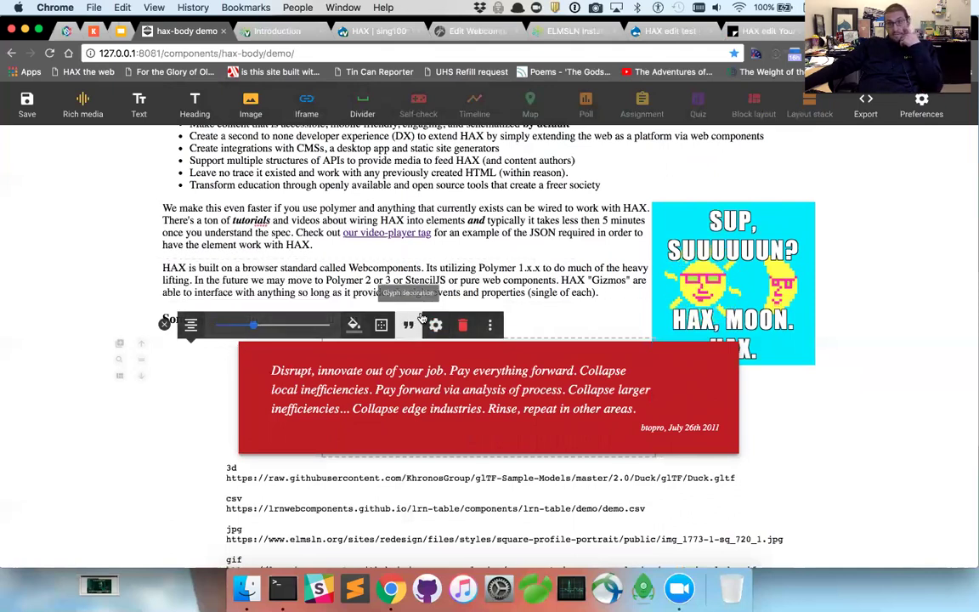
pyautogui.click(409, 325)
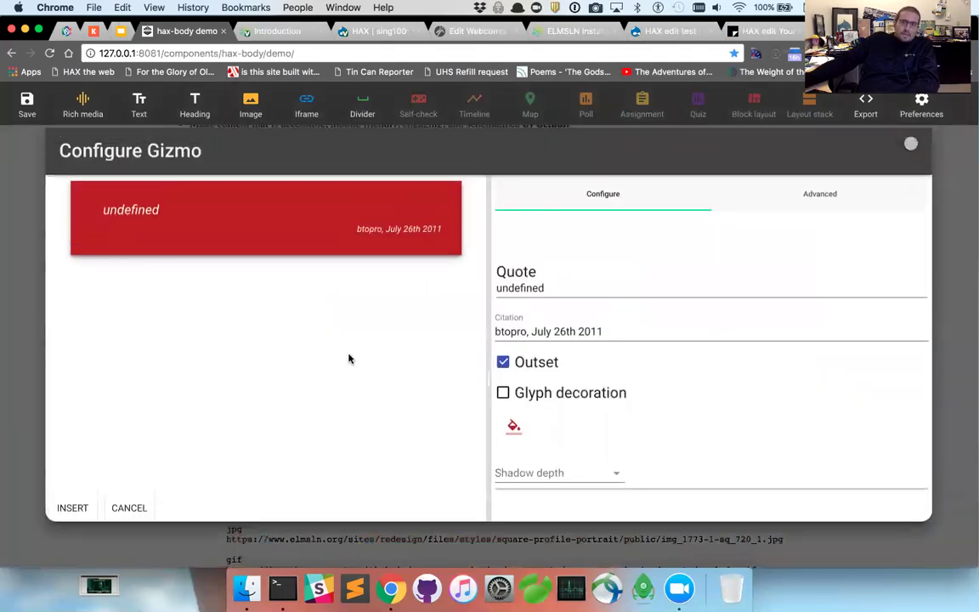
# Step: Change the quote text to 'Why would I do things like that' on a green background
pyautogui.doubleClick(560, 287)
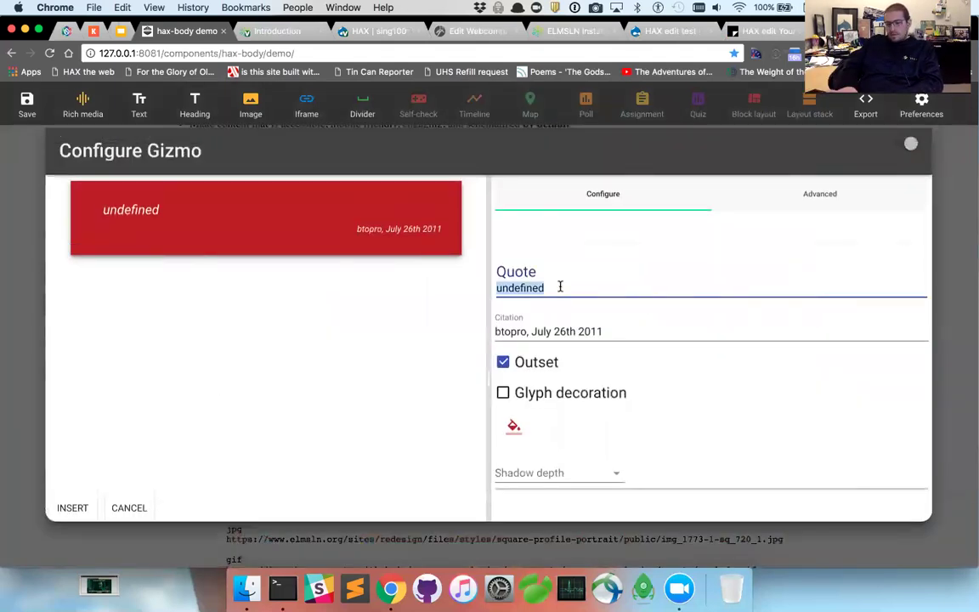
pyautogui.write('Why would I do things like that')
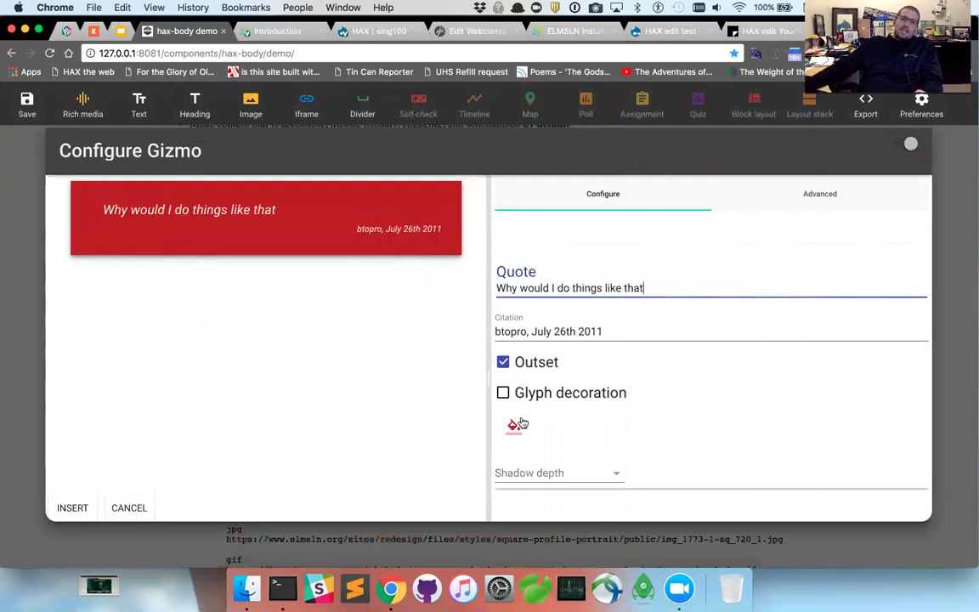
pyautogui.click(513, 426)
pyautogui.click(601, 449)
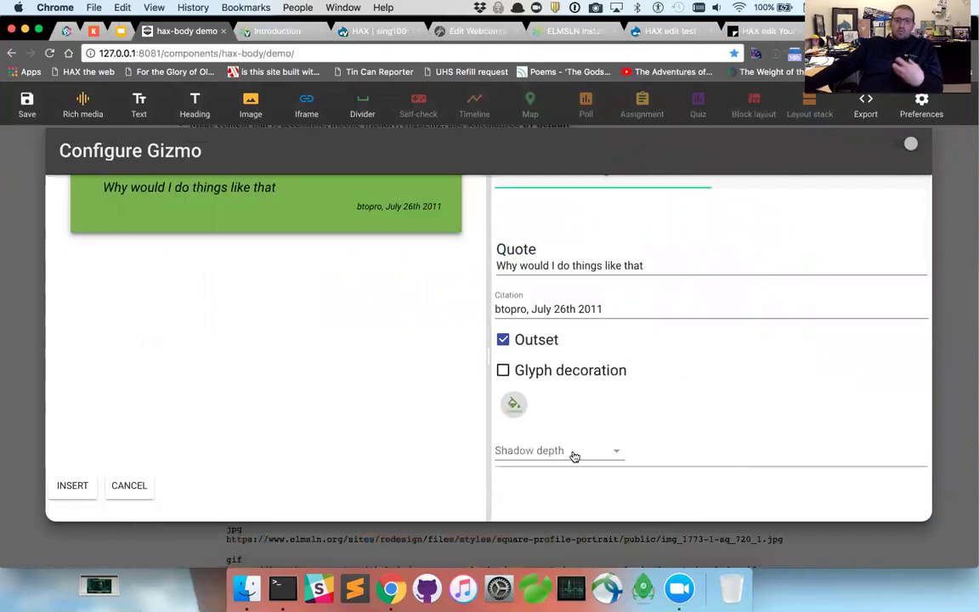
# Step: Set the quote's shadow depth to Level 5, enable Advanced, and insert the quote
pyautogui.click(578, 415)
pyautogui.click(594, 448)
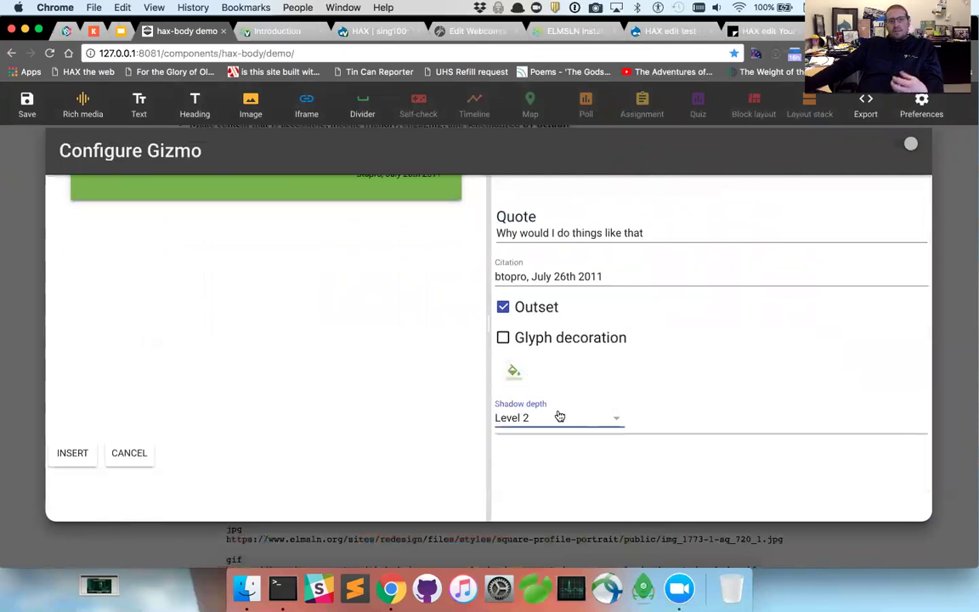
pyautogui.click(559, 417)
pyautogui.click(598, 412)
pyautogui.click(599, 413)
pyautogui.click(607, 505)
pyautogui.scroll(2, 680, 426)
pyautogui.click(820, 191)
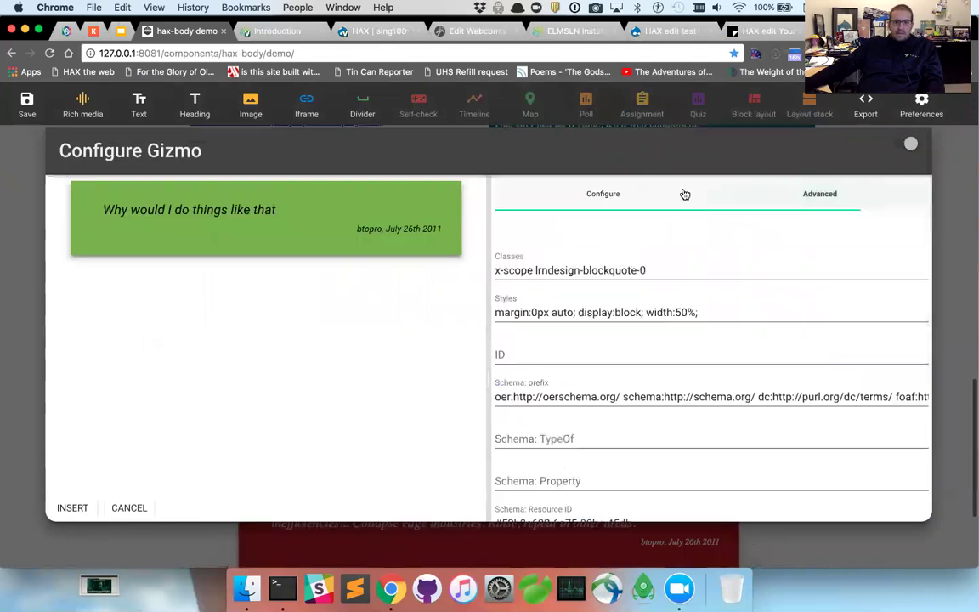
pyautogui.click(89, 508)
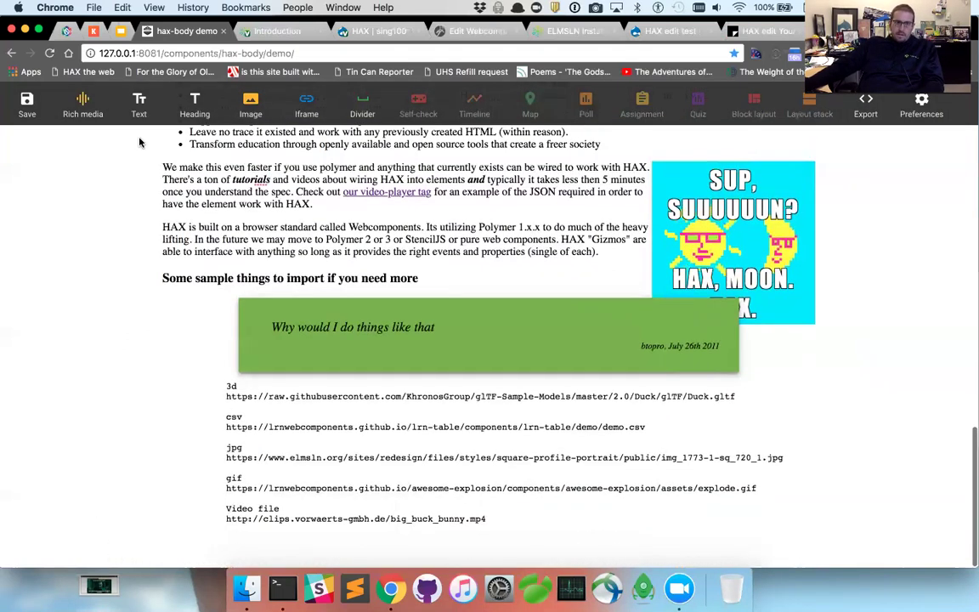
# Step: Add a Header heading, a lake image shrunk to minimum width, and a divider narrowed to about half
pyautogui.click(195, 106)
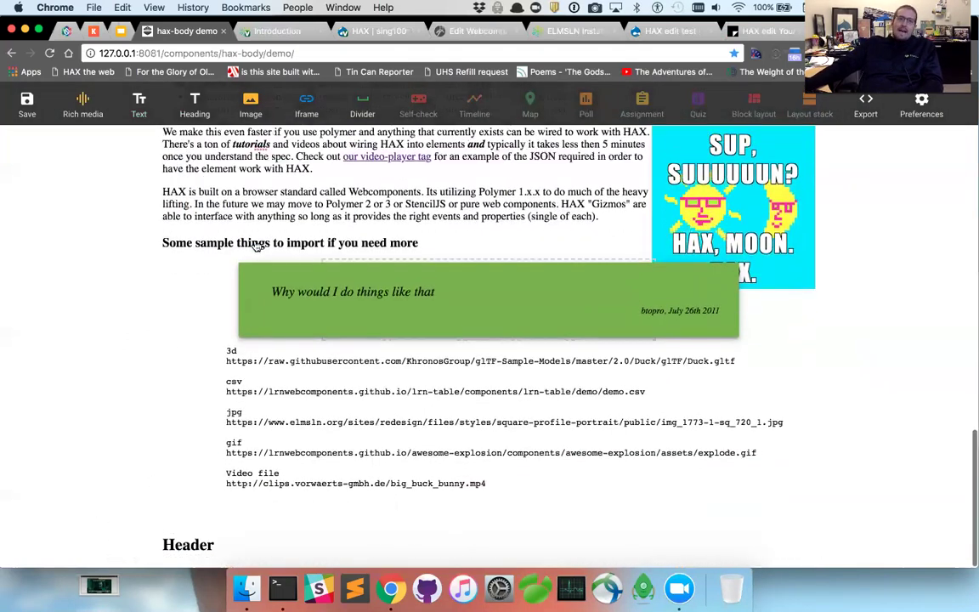
pyautogui.click(257, 107)
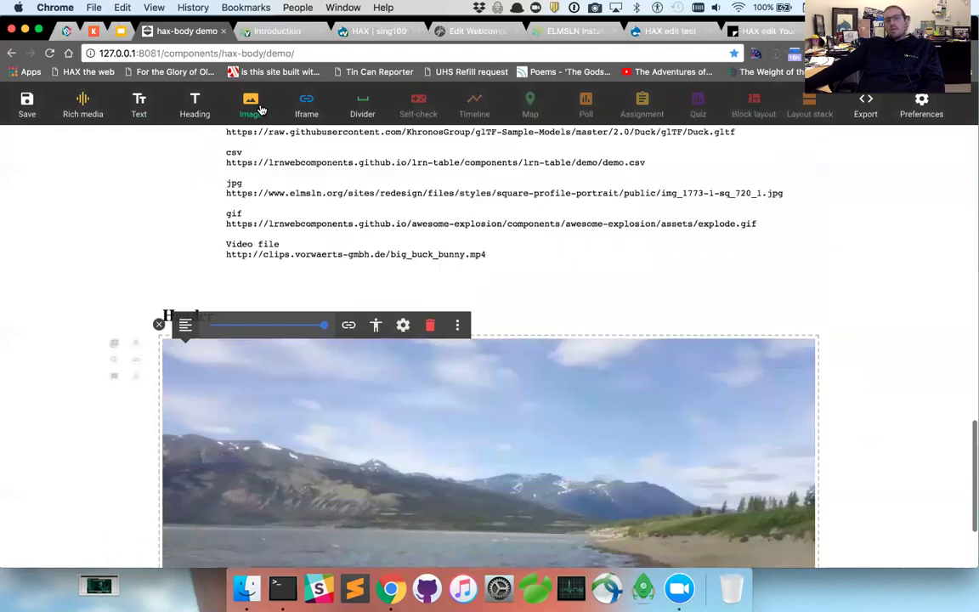
pyautogui.click(264, 329)
pyautogui.moveTo(264, 328); pyautogui.dragTo(199, 429)
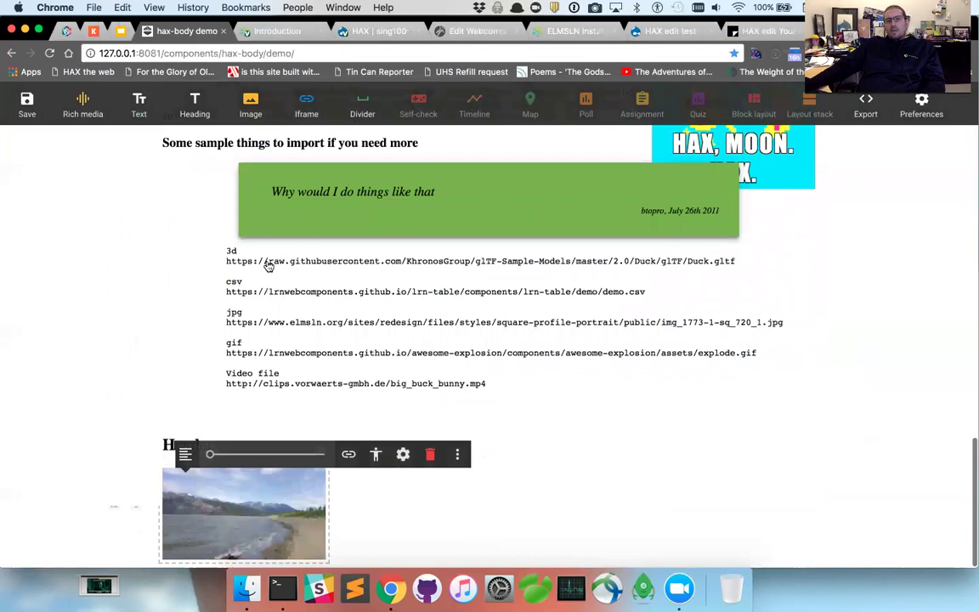
pyautogui.click(362, 108)
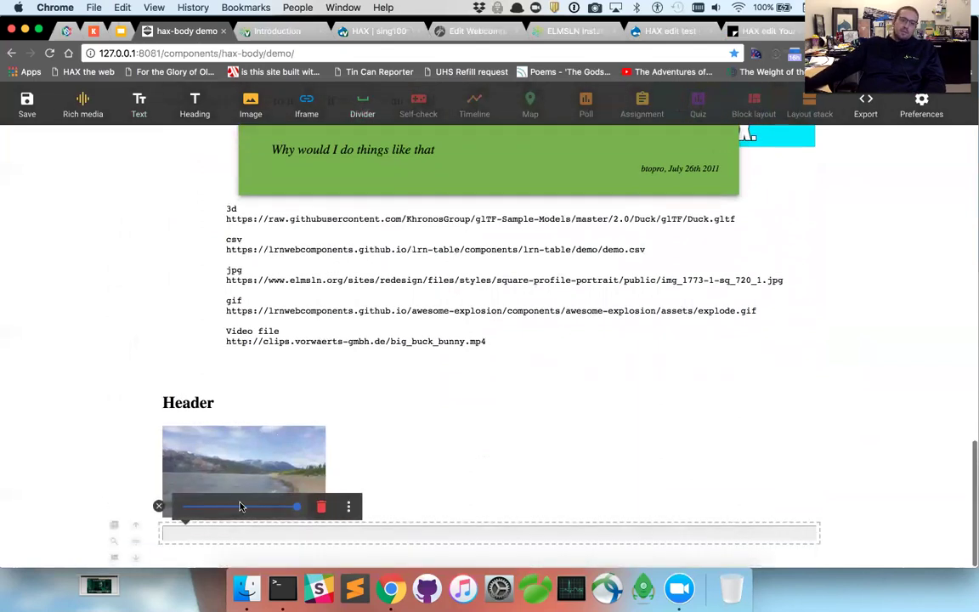
pyautogui.moveTo(296, 507); pyautogui.dragTo(328, 514)
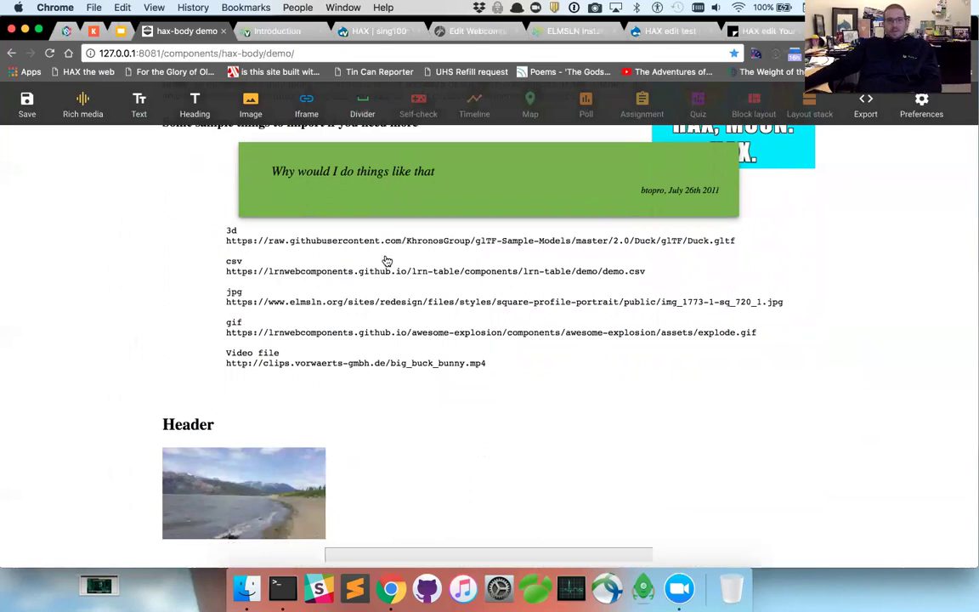
# Step: Paste a YouTube video link from clipboard history into the Rich media URL field
pyautogui.click(82, 106)
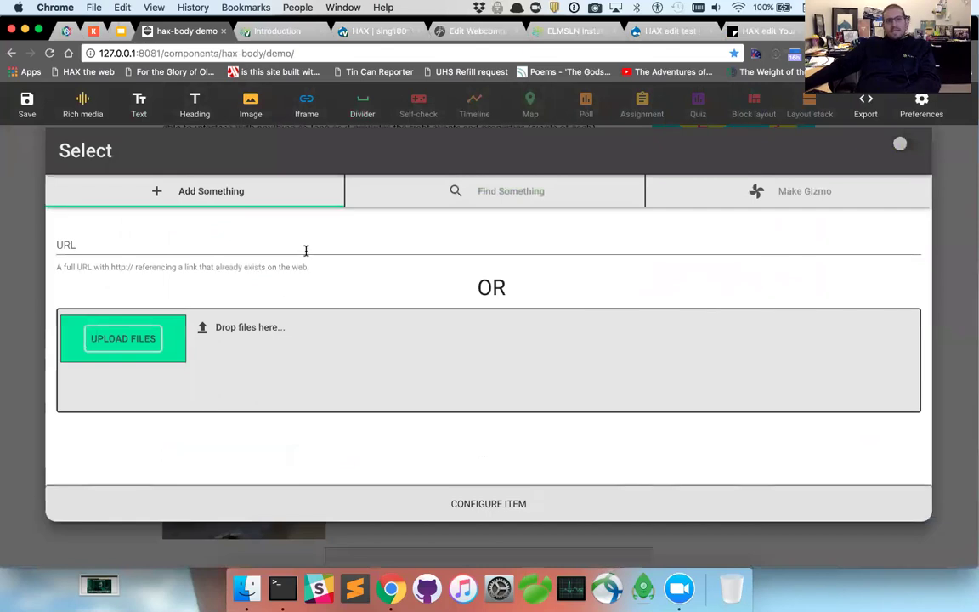
pyautogui.click(306, 251)
pyautogui.press('super+alt+c')
pyautogui.write('you')
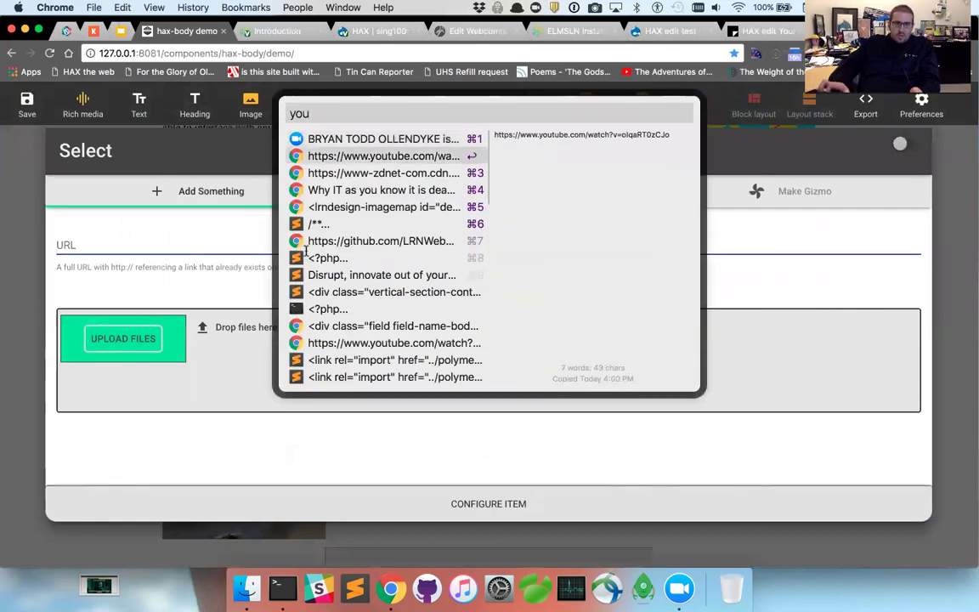
pyautogui.press('Escape')
pyautogui.write('https://www.youtube.com/watch?v=oIqaRT0zCJo')
# Step: Caption the video 'dfsdfsfsfs', make it responsive, insert it, and resize it to half width
pyautogui.click(463, 500)
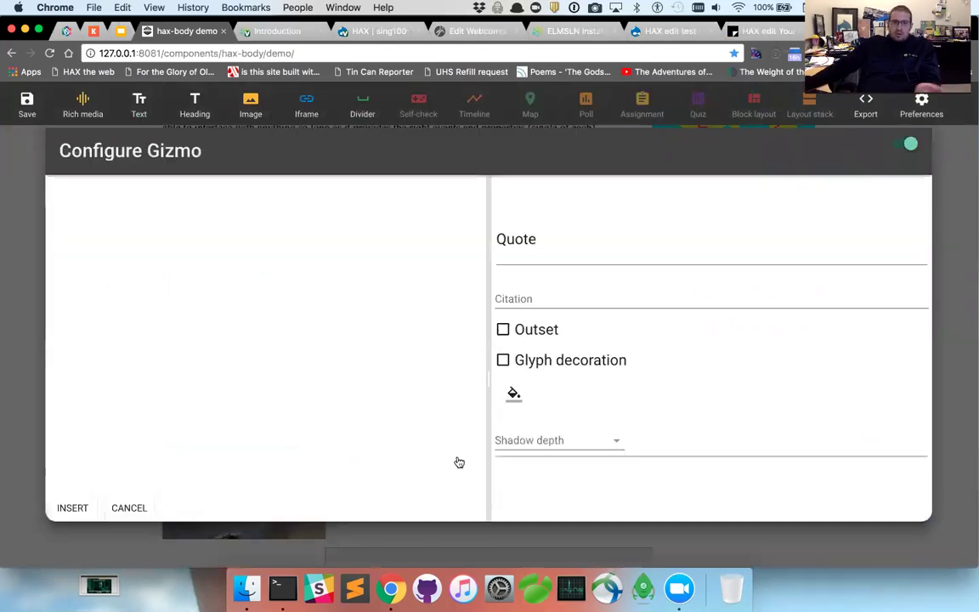
pyautogui.click(521, 312)
pyautogui.write('dfsdfsfsfs')
pyautogui.click(503, 343)
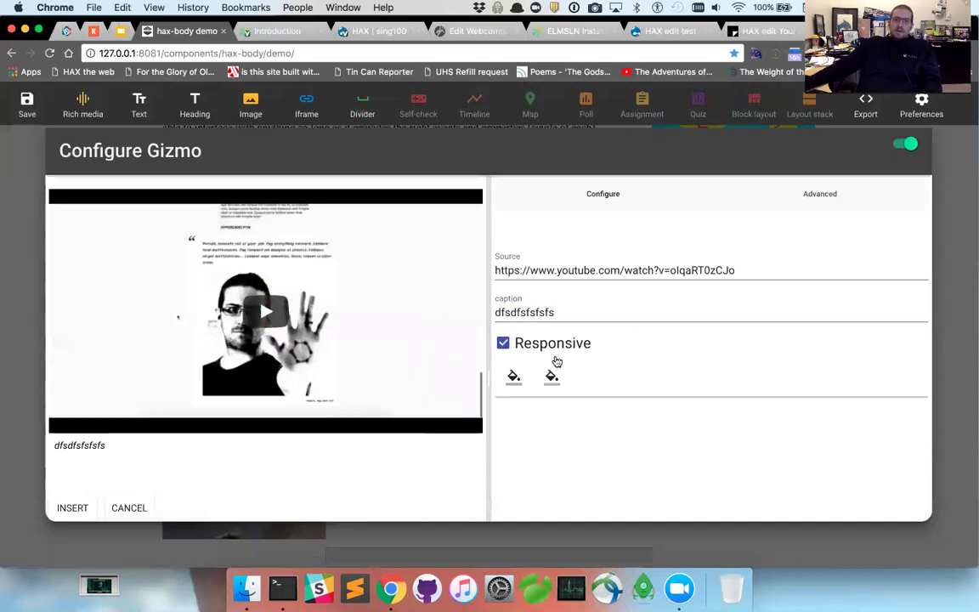
pyautogui.click(554, 355)
pyautogui.click(552, 357)
pyautogui.click(552, 375)
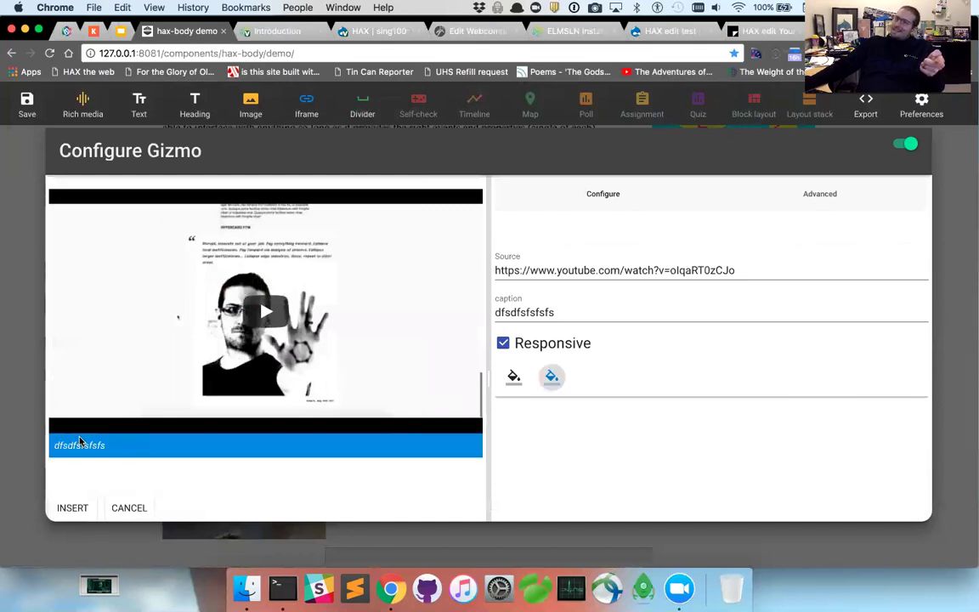
pyautogui.click(68, 507)
pyautogui.scroll(-3, 149, 461)
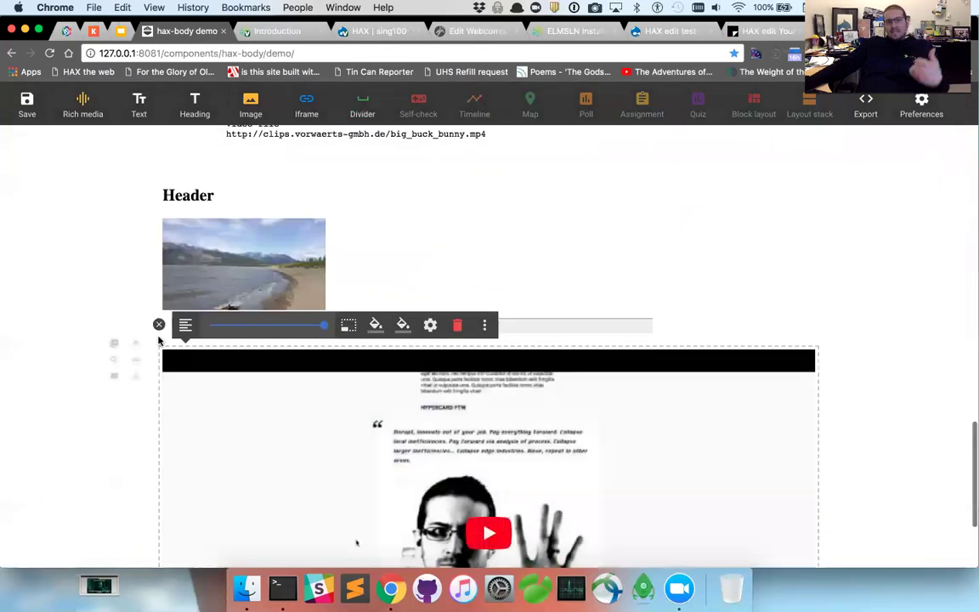
pyautogui.moveTo(324, 330); pyautogui.dragTo(239, 328)
pyautogui.click(95, 282)
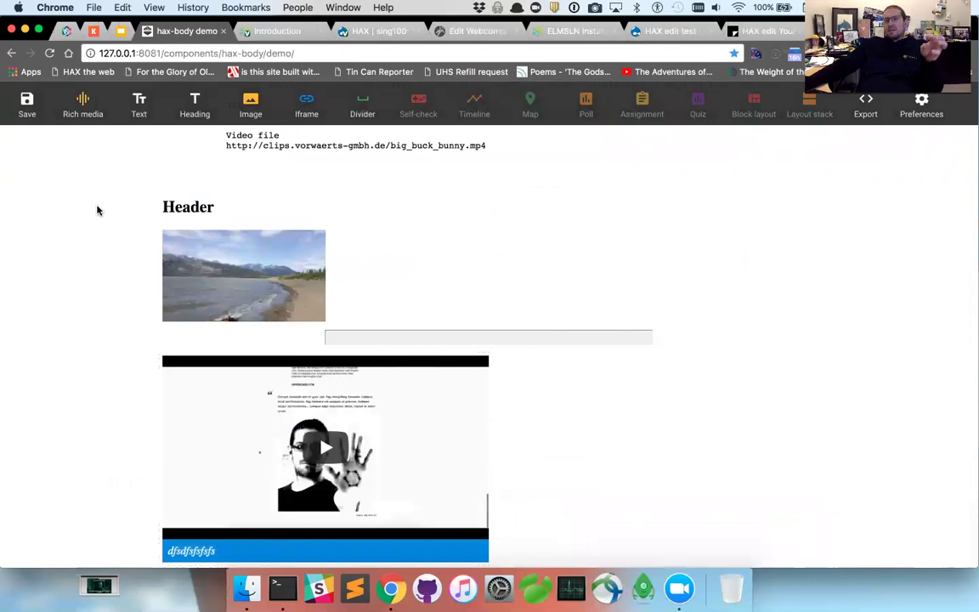
# Step: Search YouTube for 'elmsln' through Rich media and pick the ELMSLN doodle video
pyautogui.click(82, 107)
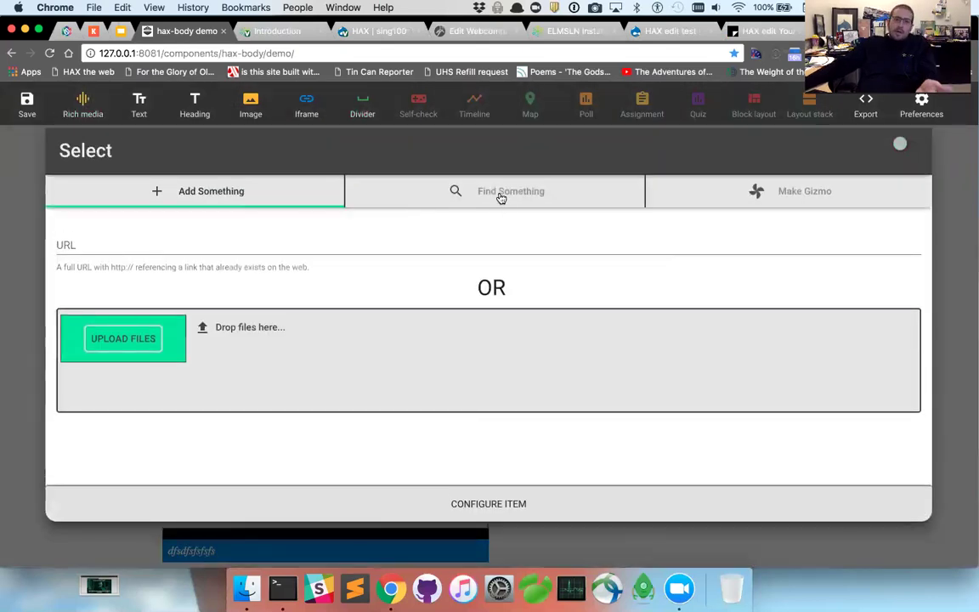
pyautogui.click(451, 181)
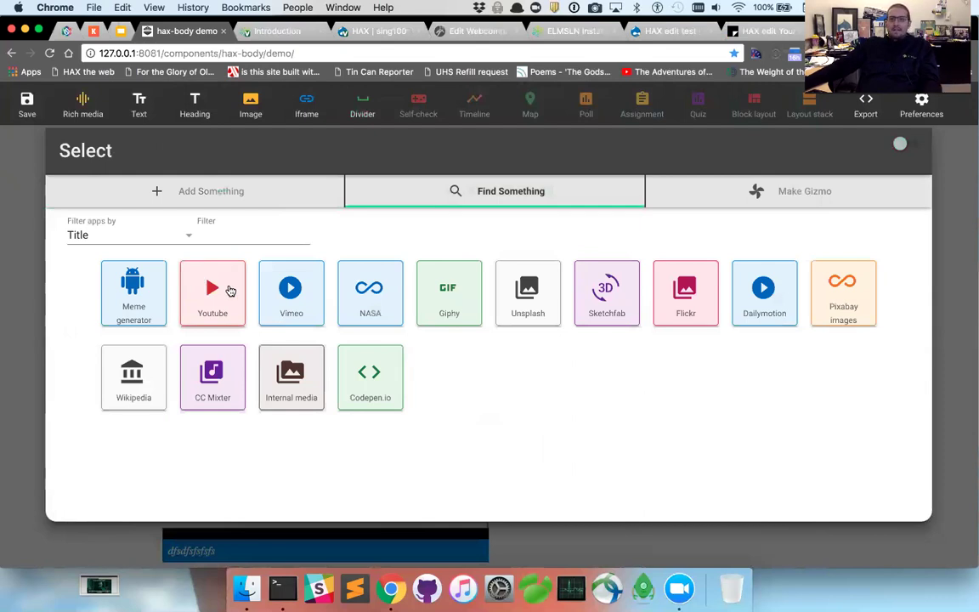
pyautogui.click(224, 286)
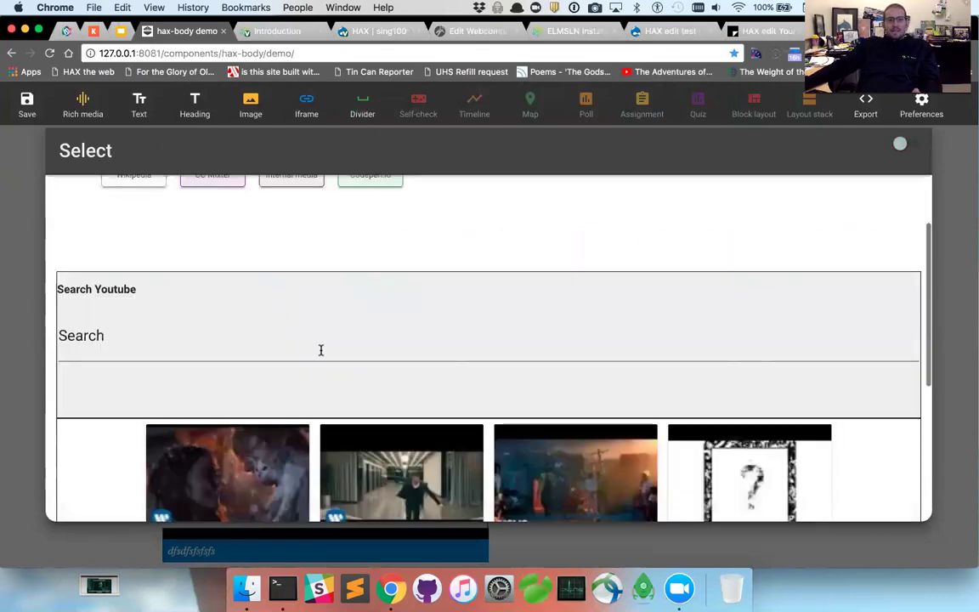
pyautogui.click(320, 350)
pyautogui.write('elmsln')
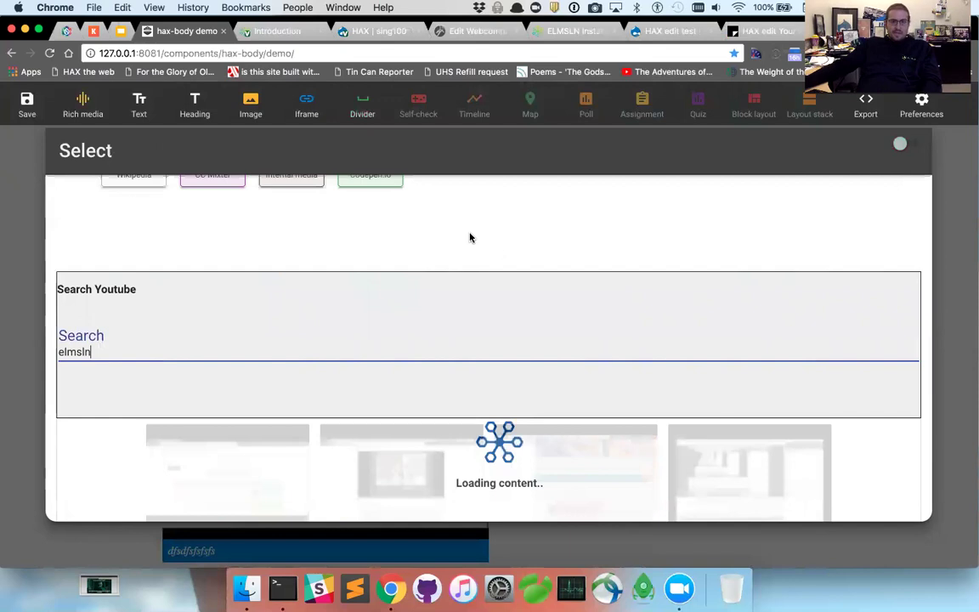
pyautogui.scroll(-5, 513, 288)
pyautogui.click(345, 349)
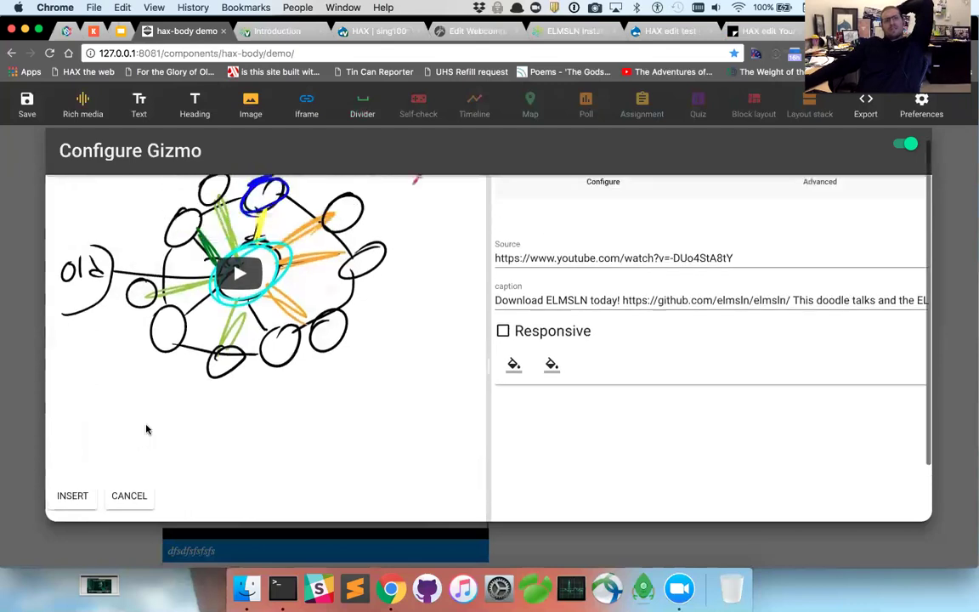
# Step: Give the doodle video's caption a purple background and insert it
pyautogui.doubleClick(527, 300)
pyautogui.click(553, 364)
pyautogui.click(561, 450)
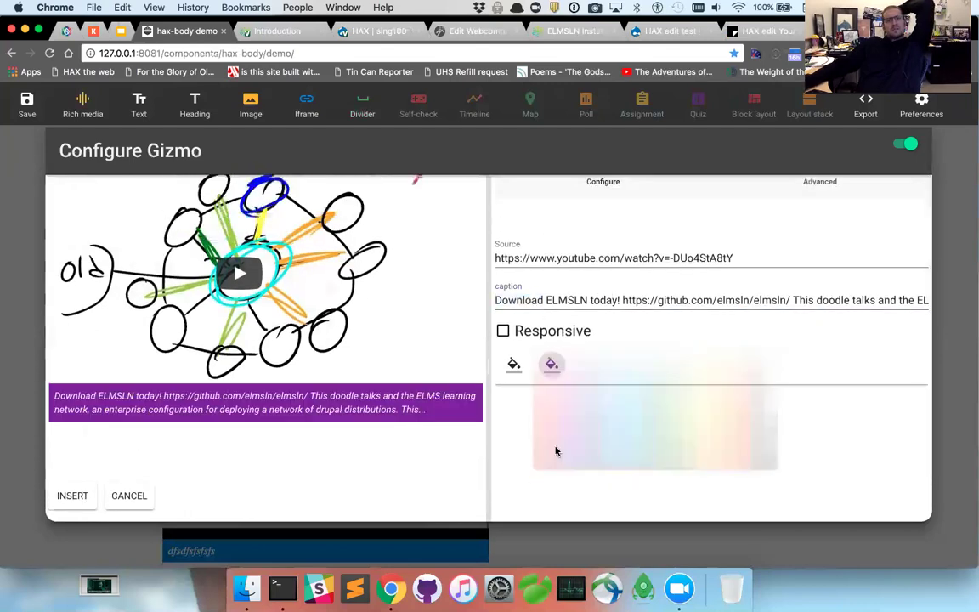
pyautogui.click(73, 495)
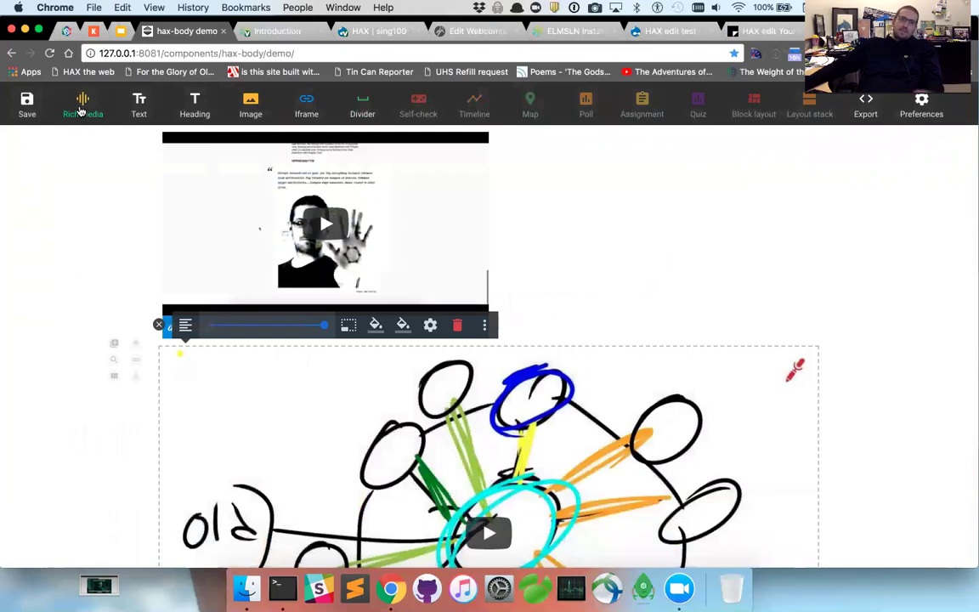
# Step: Search NASA's image library for 'Moon' and pick the Color of the Moon image
pyautogui.click(81, 110)
pyautogui.click(528, 199)
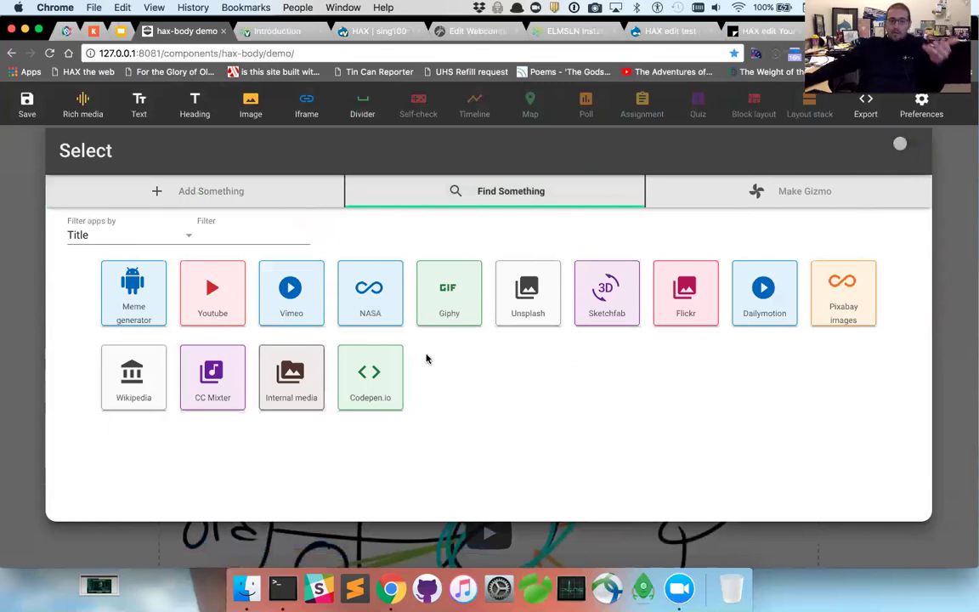
pyautogui.click(369, 288)
pyautogui.scroll(-5, 478, 283)
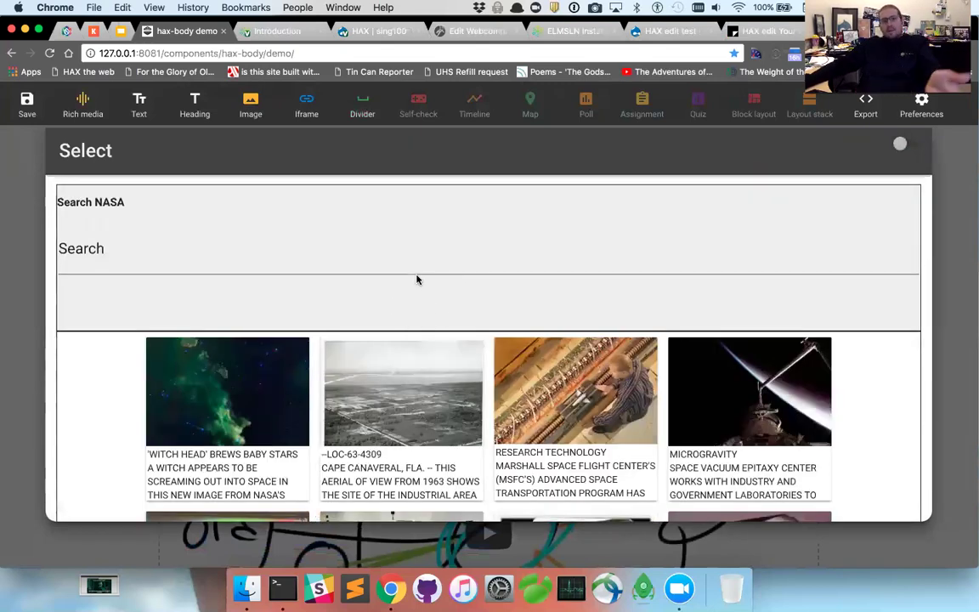
pyautogui.click(416, 266)
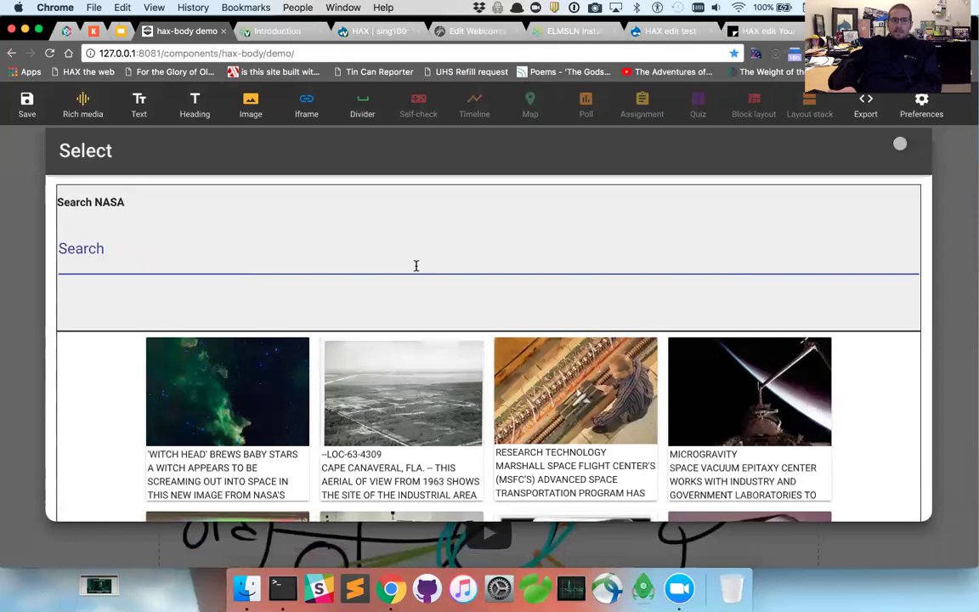
pyautogui.write('Moon')
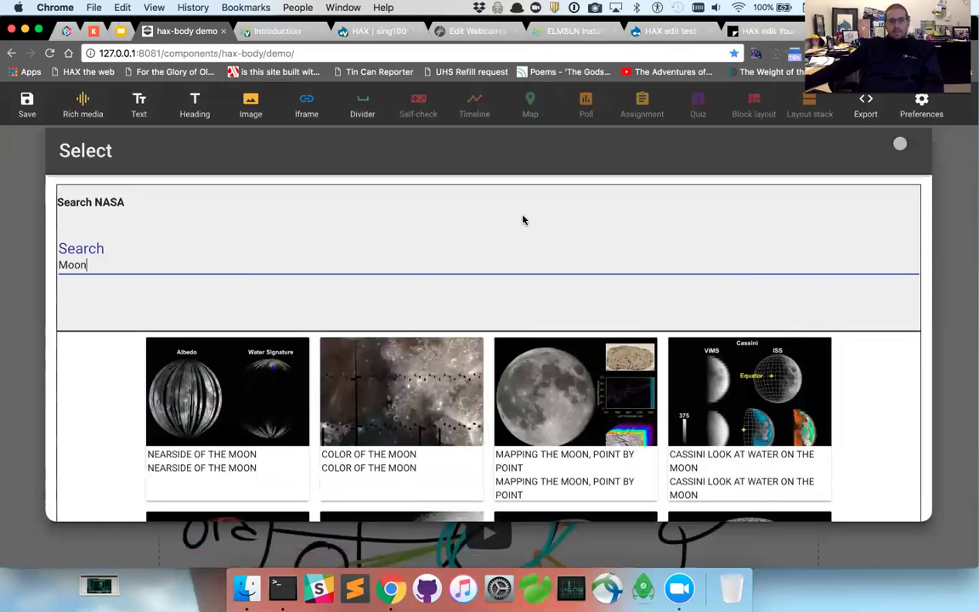
pyautogui.scroll(-2, 480, 223)
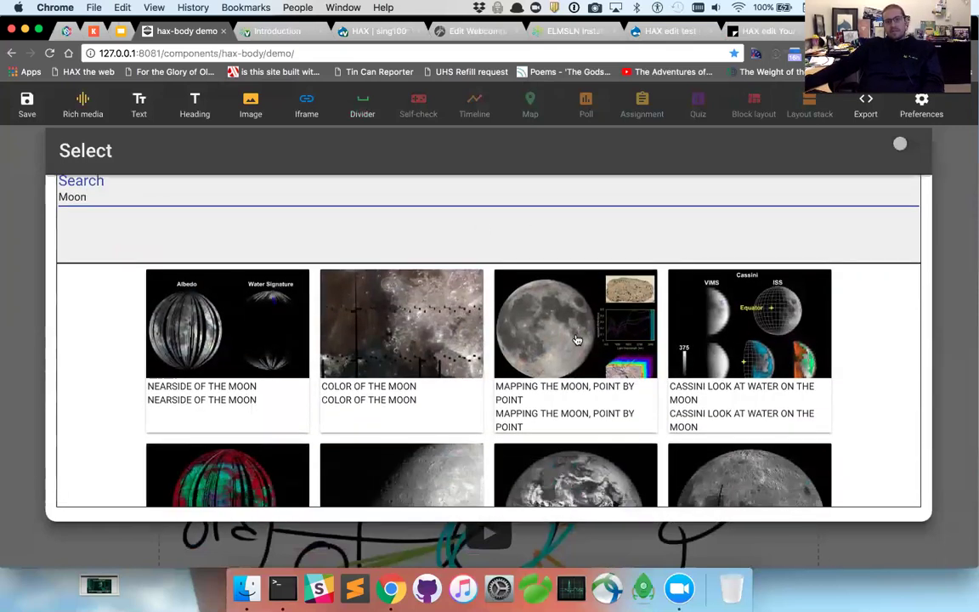
pyautogui.click(428, 334)
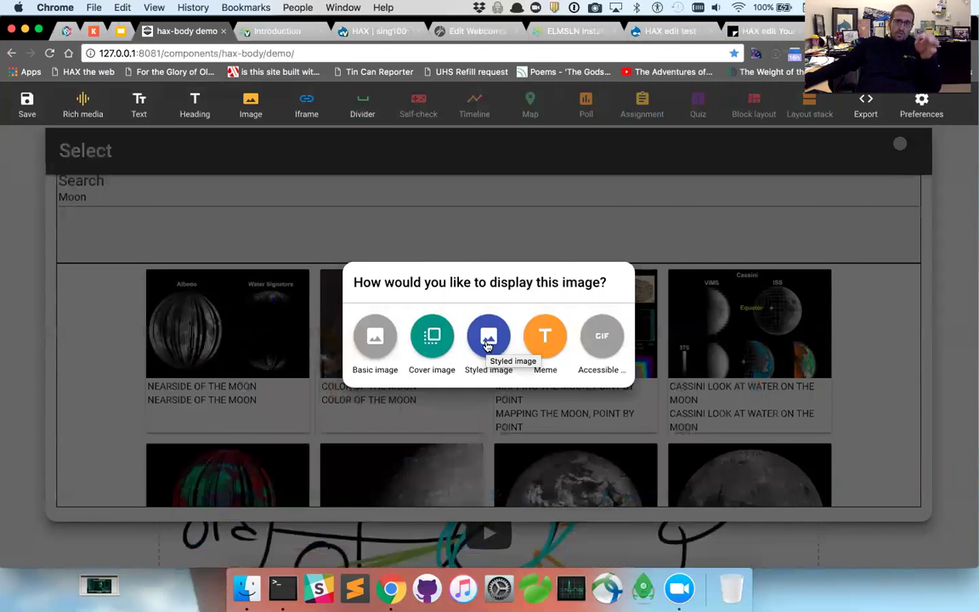
# Step: Insert it as a meme with top text 'A funny meme' and bottom 'On top of moon of anything'
pyautogui.click(550, 336)
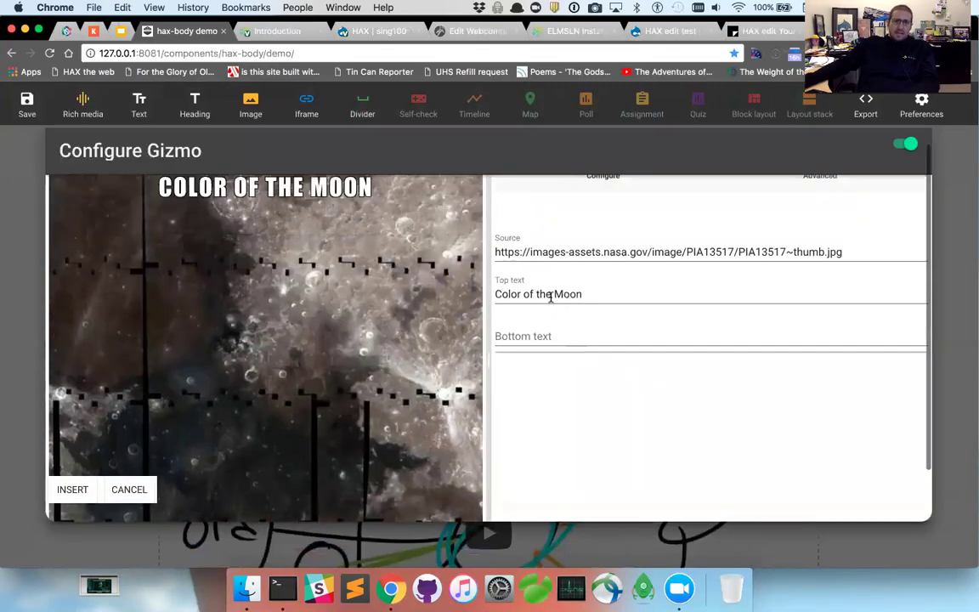
pyautogui.tripleClick(548, 294)
pyautogui.write('A funny meme')
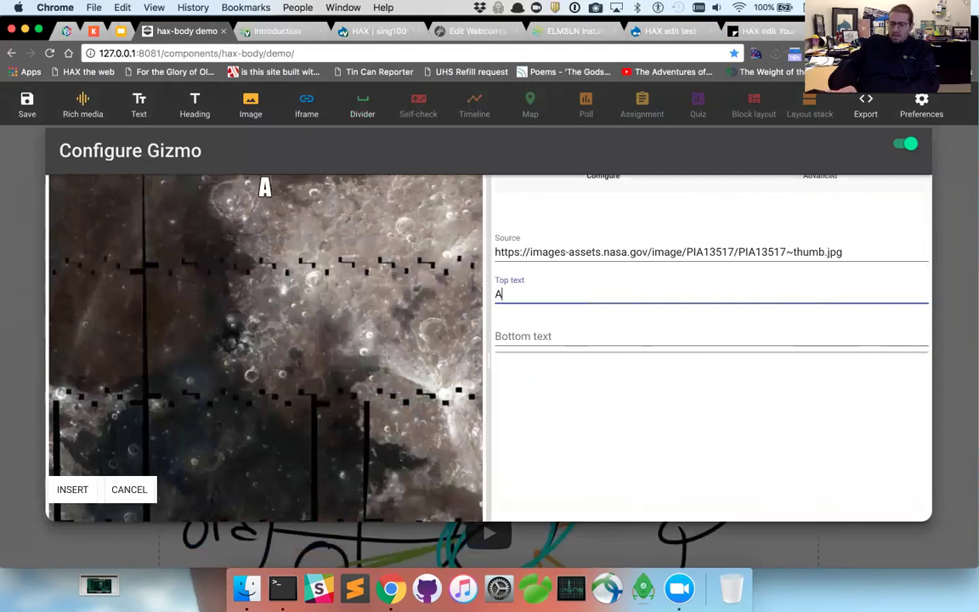
pyautogui.click(544, 334)
pyautogui.write('On ')
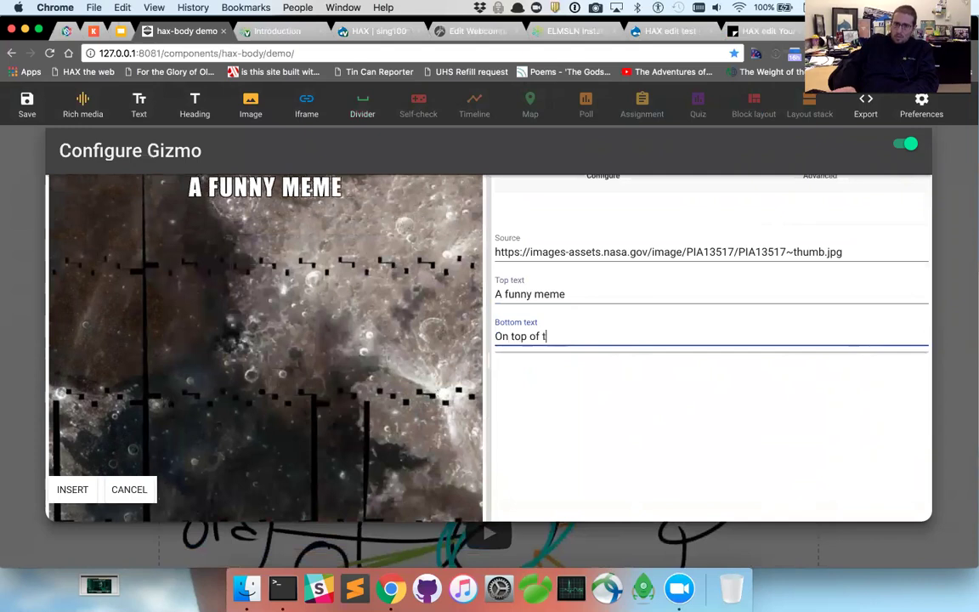
pyautogui.write('top of moon of anything')
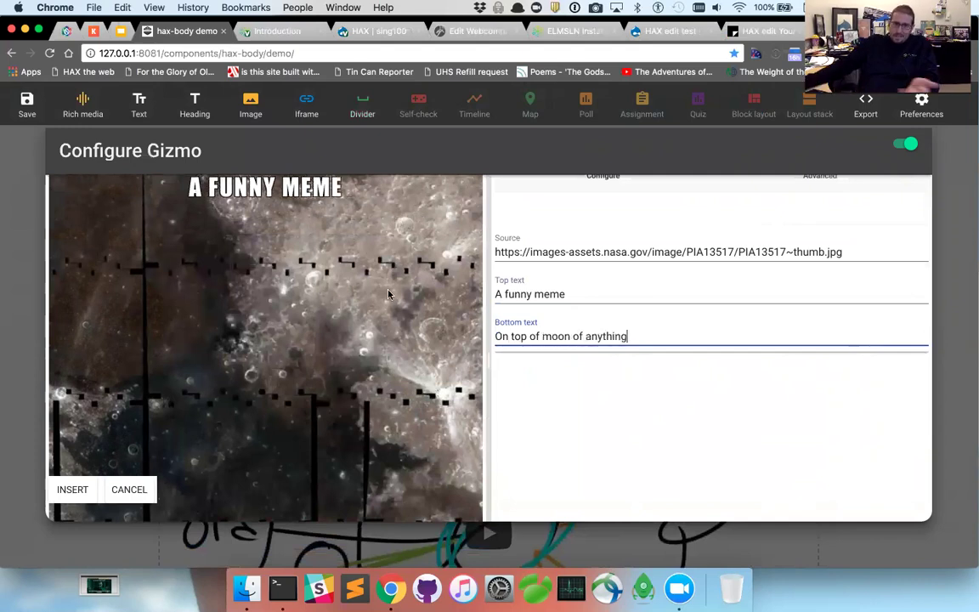
pyautogui.click(61, 429)
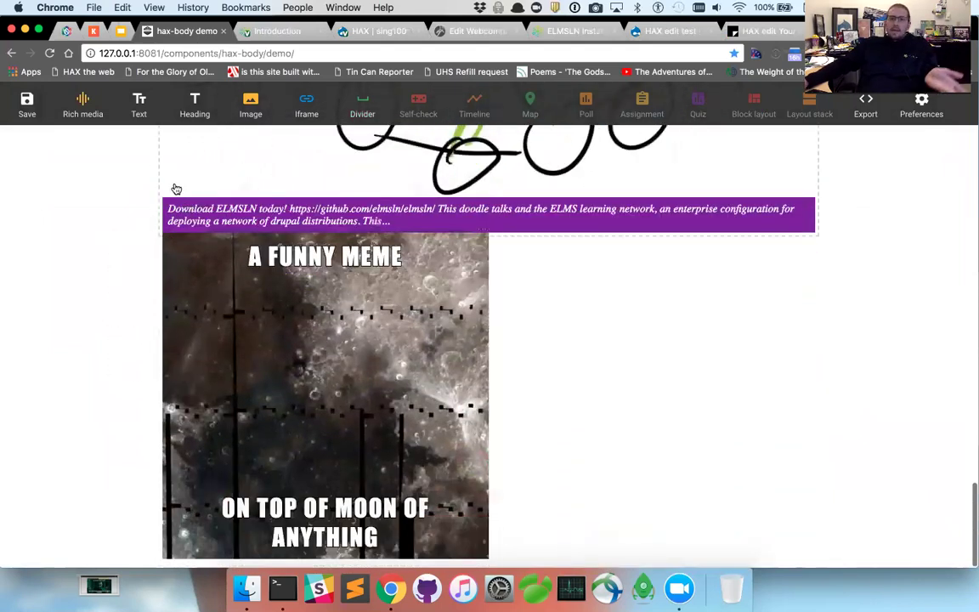
# Step: Add a Wikipedia article gizmo for the search term 'Drupal' below the moon meme
pyautogui.click(87, 107)
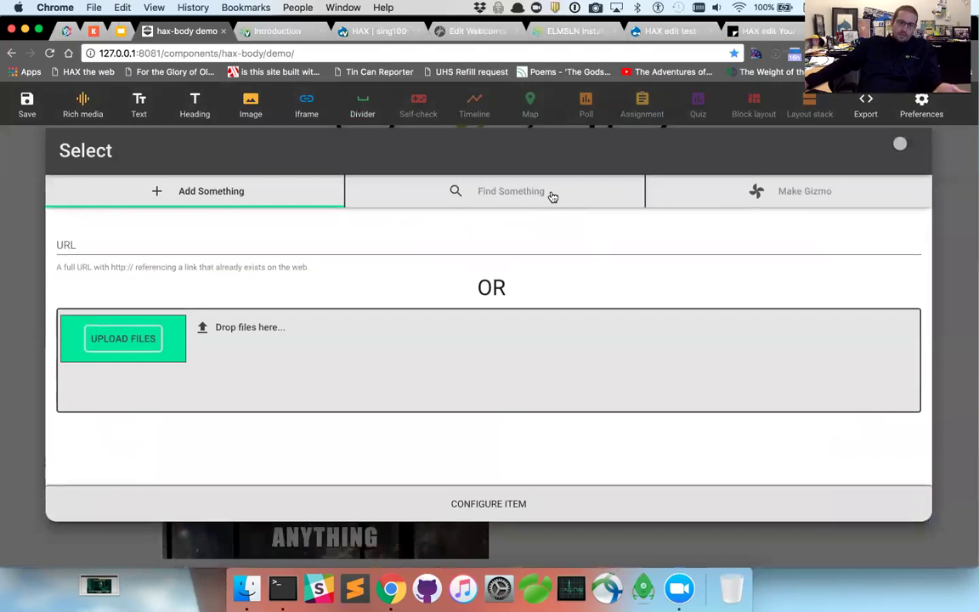
pyautogui.click(551, 197)
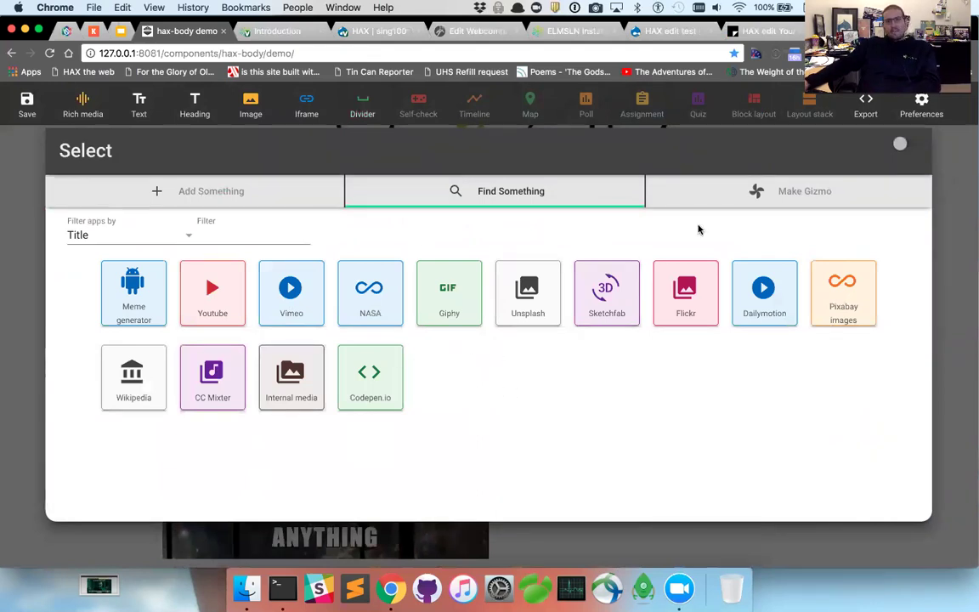
pyautogui.click(767, 193)
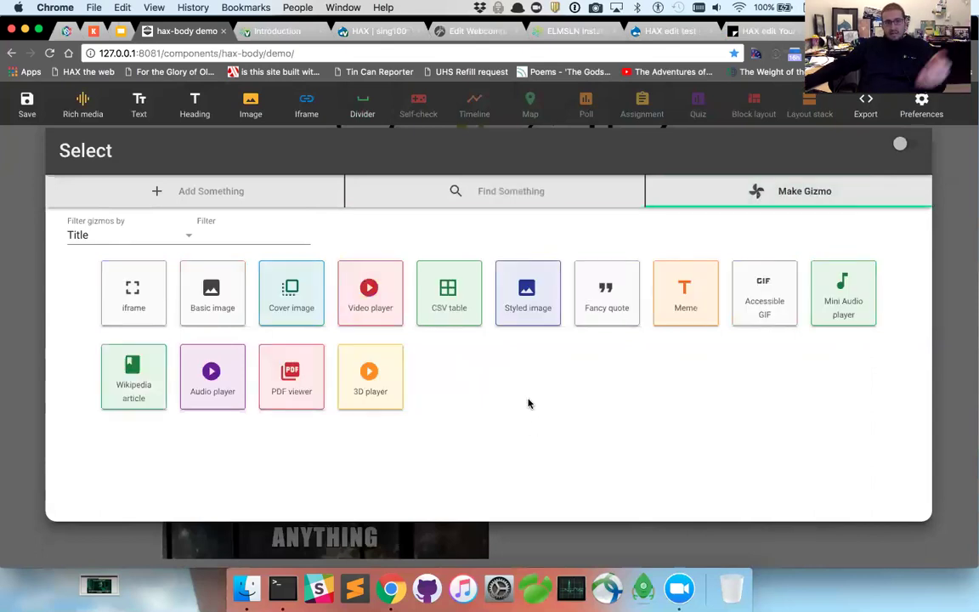
pyautogui.click(120, 385)
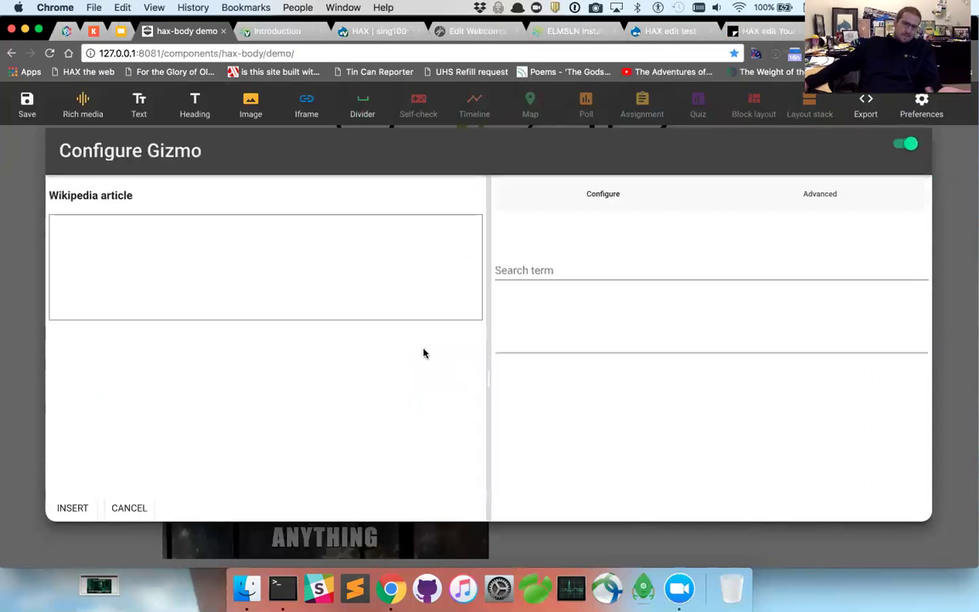
pyautogui.click(529, 272)
pyautogui.write('Drupal')
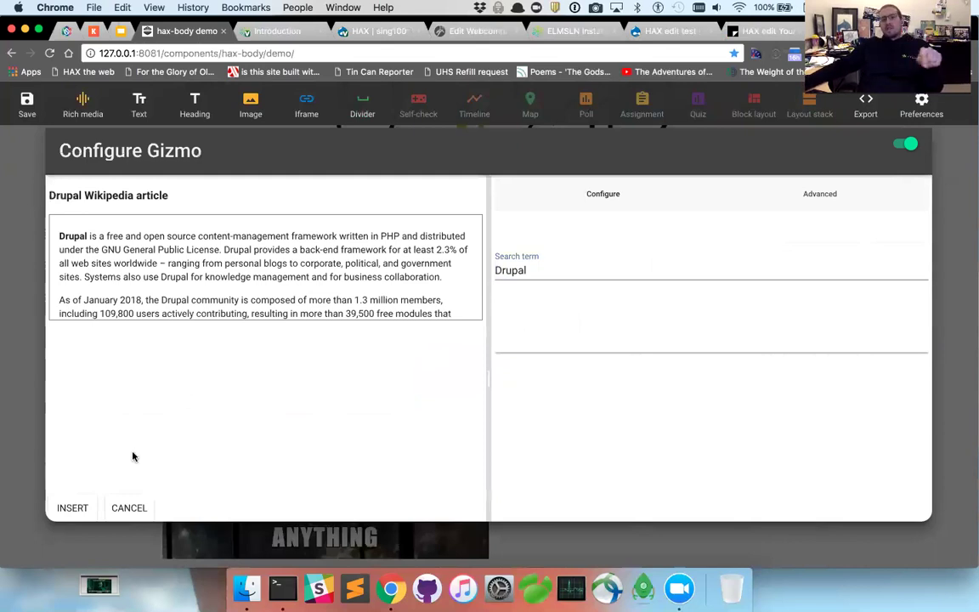
pyautogui.click(71, 508)
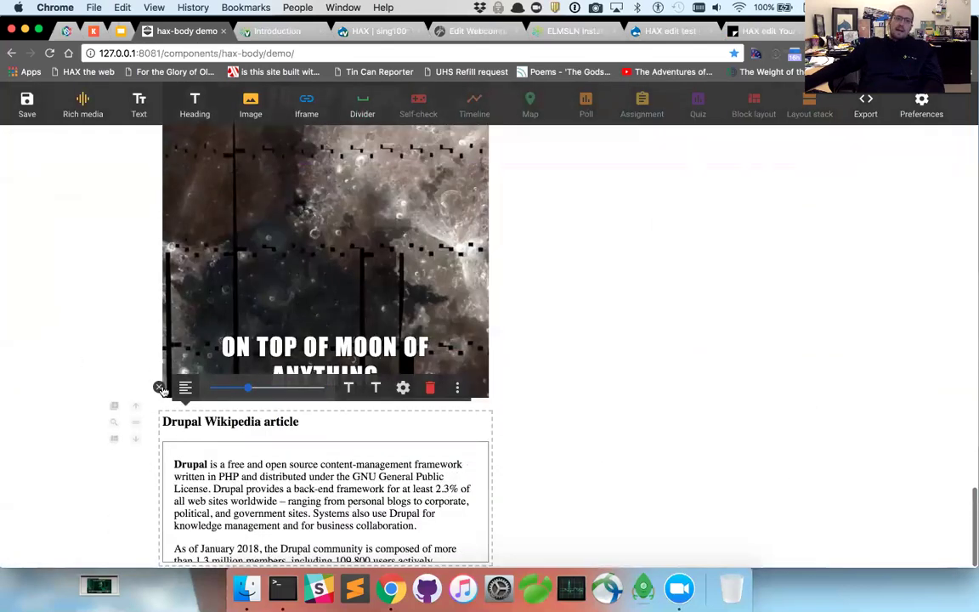
pyautogui.click(731, 318)
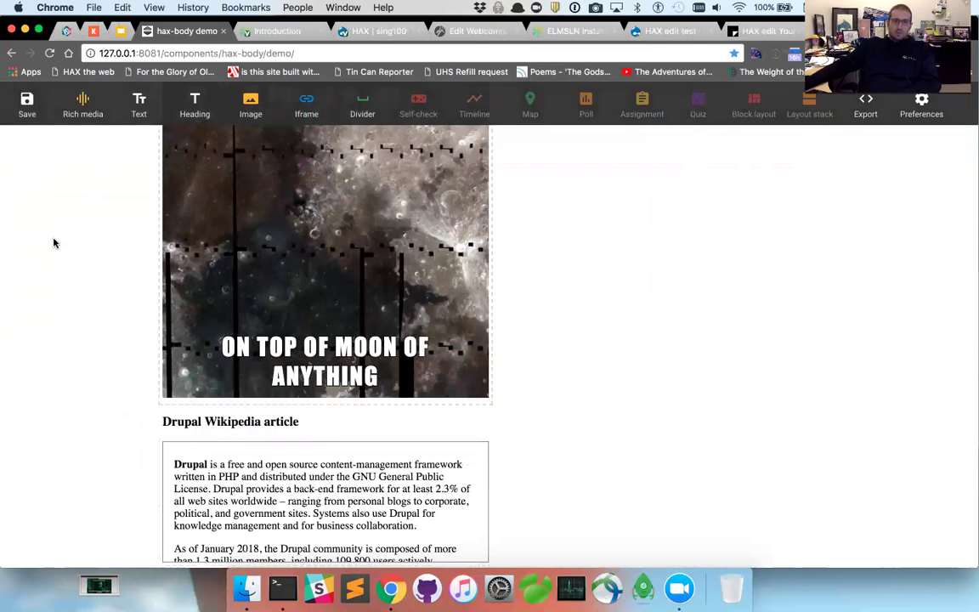
pyautogui.click(74, 108)
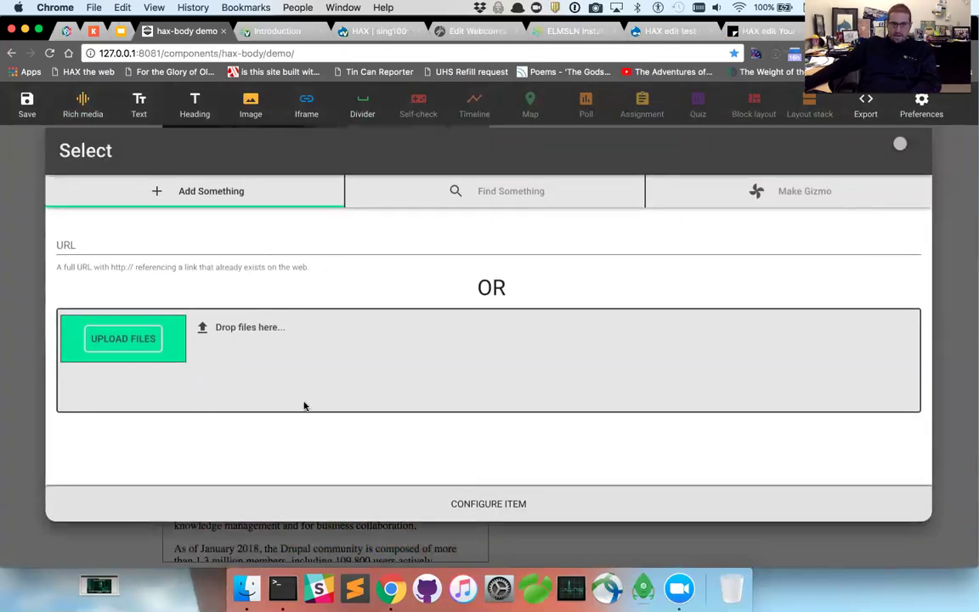
# Step: Switch to the Lesson 7 course page and open it for editing in HAX
pyautogui.press('Escape')
pyautogui.hotkey('ctrl', 'Tab')
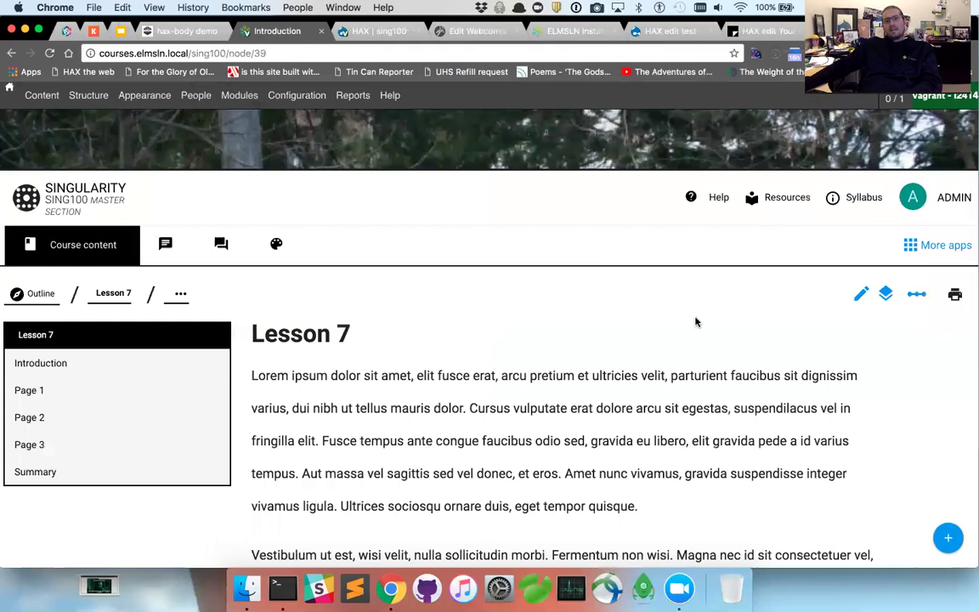
pyautogui.scroll(-2, 513, 343)
pyautogui.scroll(-2, 590, 267)
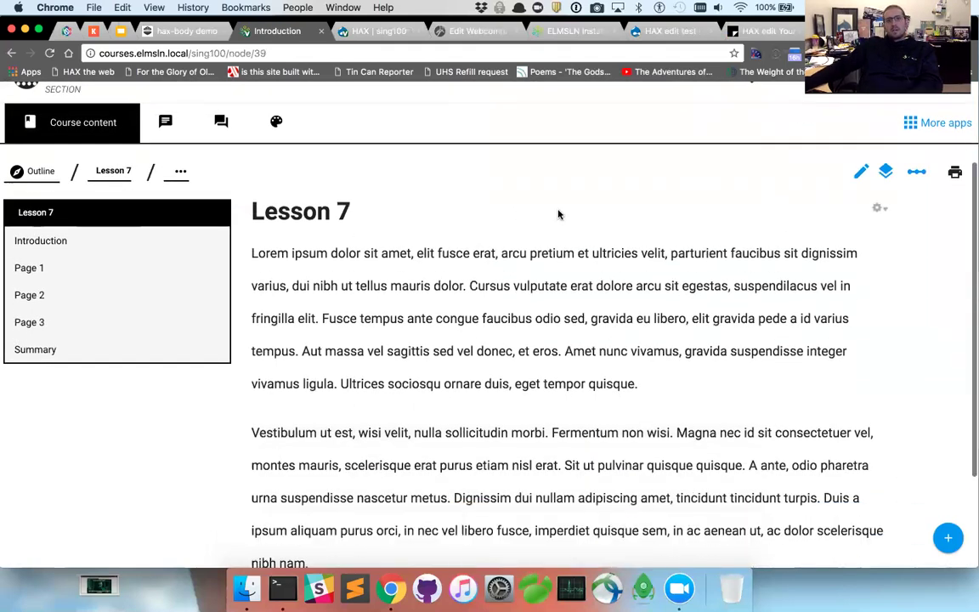
pyautogui.click(885, 172)
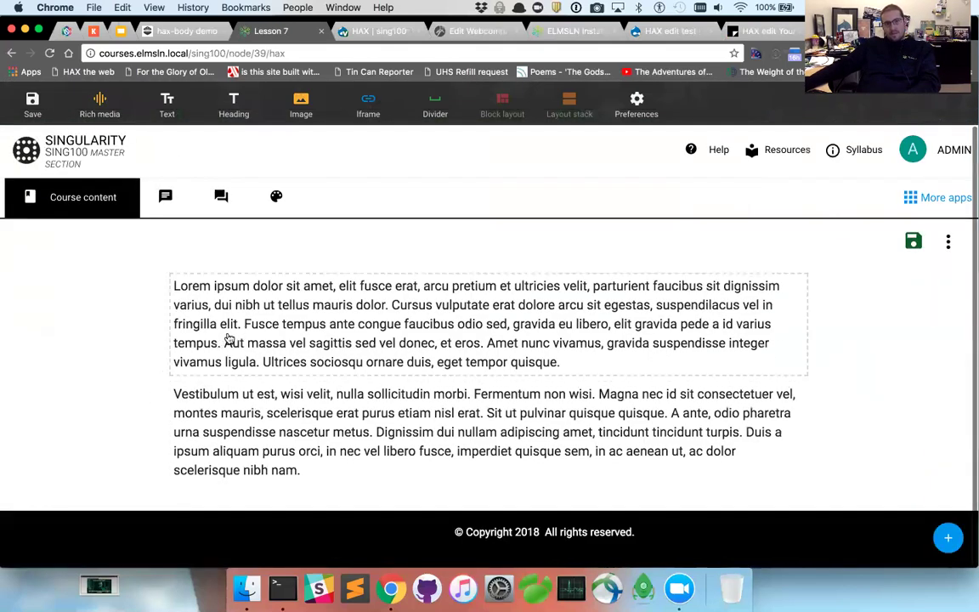
pyautogui.scroll(1, 133, 279)
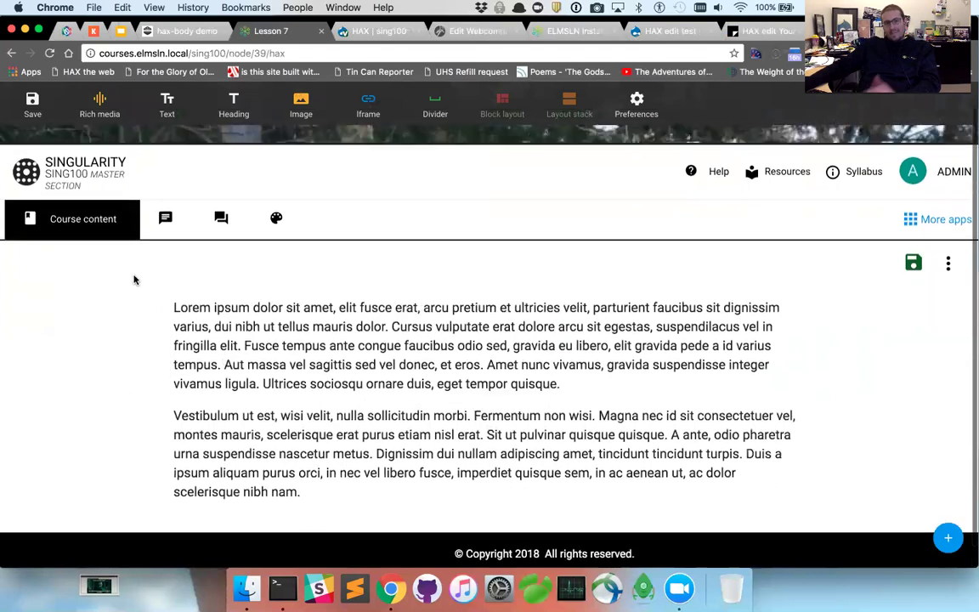
# Step: Upload a screenshot to internal files and insert it as a meme captioned 'What would rthat do?' / 'fgdgdg'
pyautogui.click(108, 122)
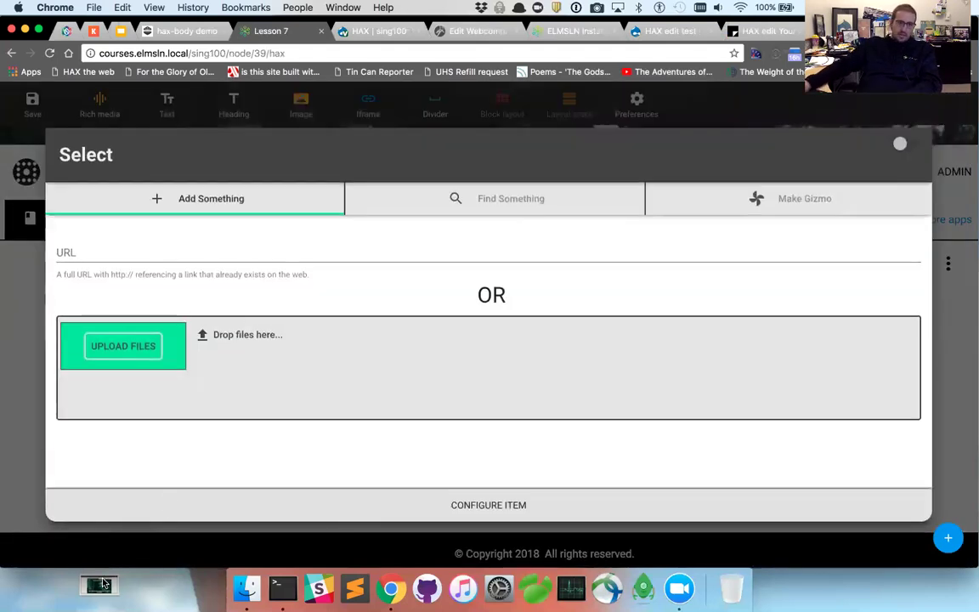
pyautogui.moveTo(166, 498); pyautogui.dragTo(210, 350)
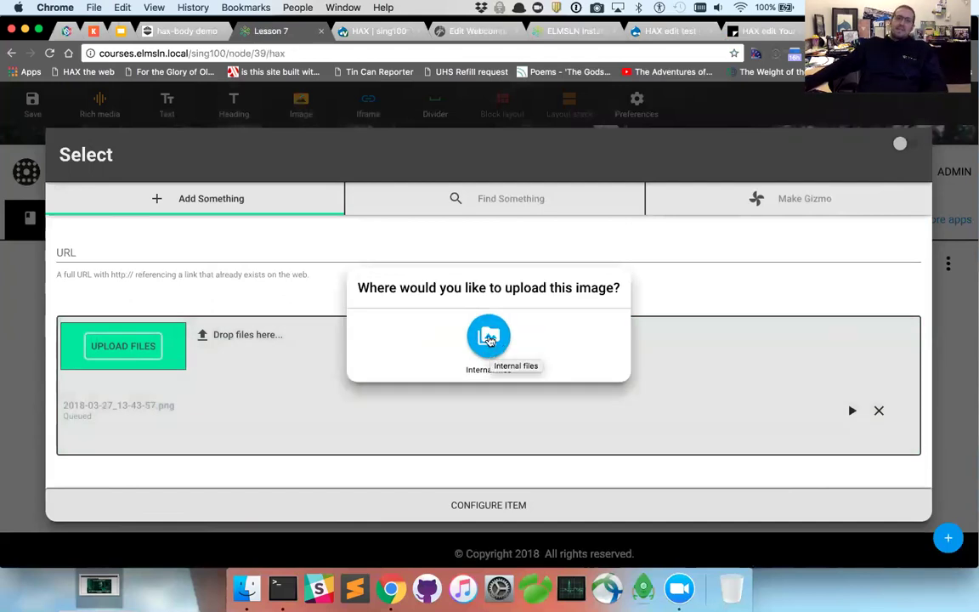
pyautogui.click(495, 336)
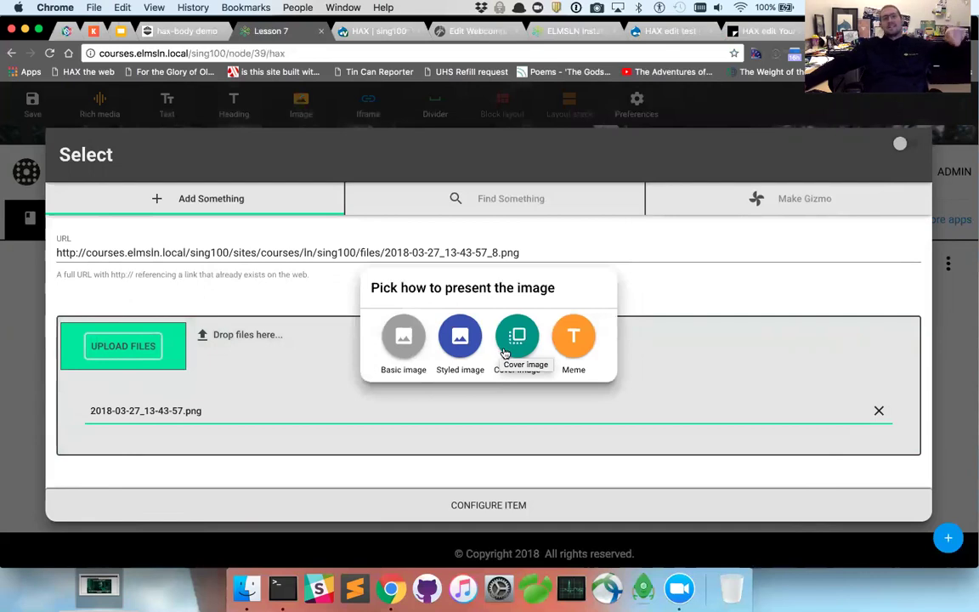
pyautogui.click(569, 343)
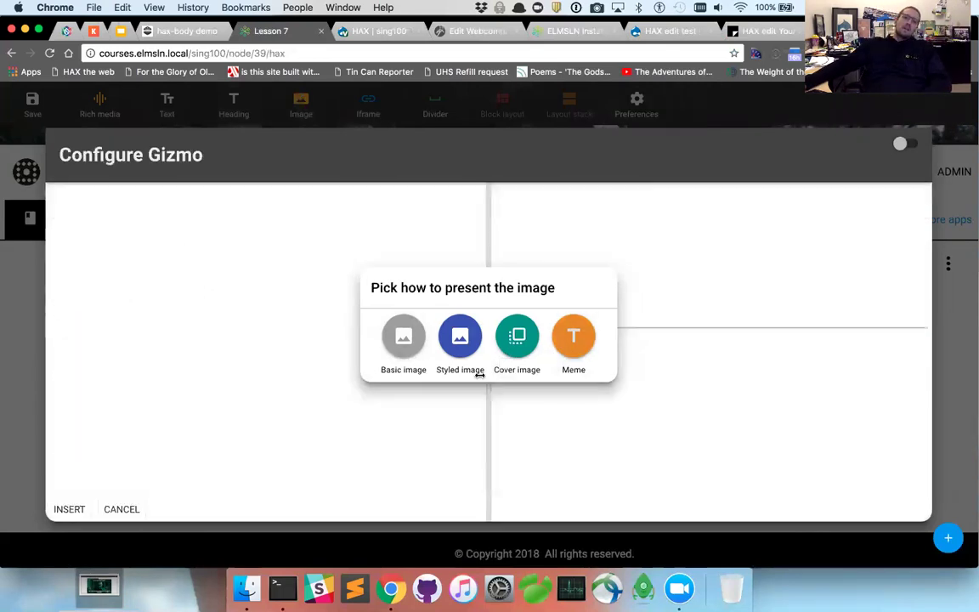
pyautogui.click(623, 323)
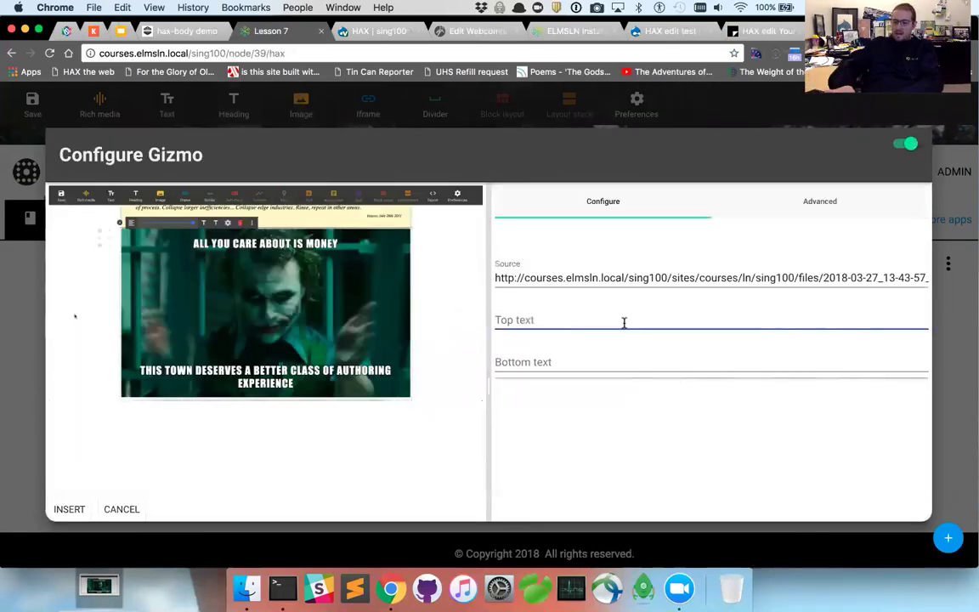
pyautogui.write('What would rthat do?')
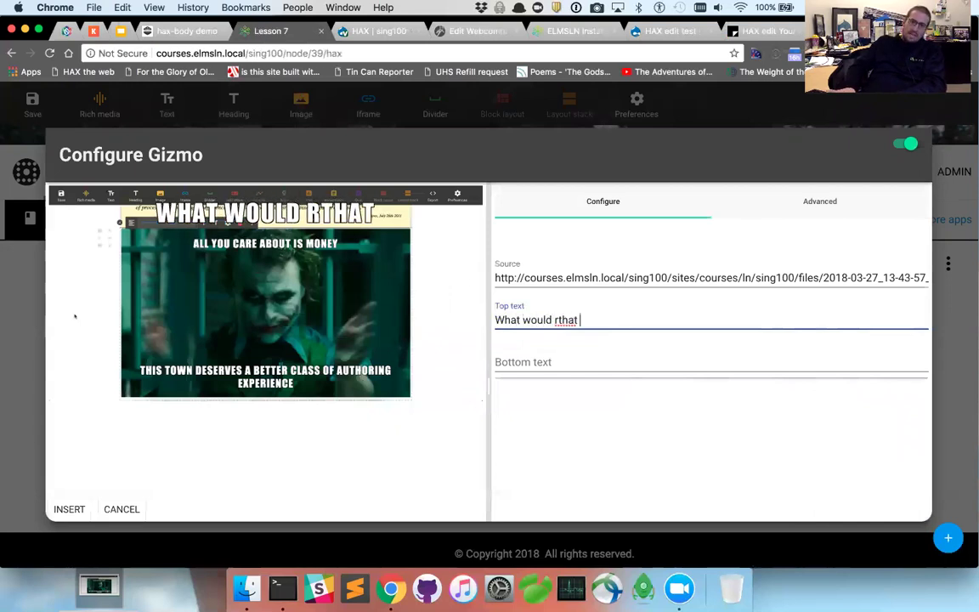
pyautogui.click(597, 362)
pyautogui.write('fgdgdg')
pyautogui.click(68, 508)
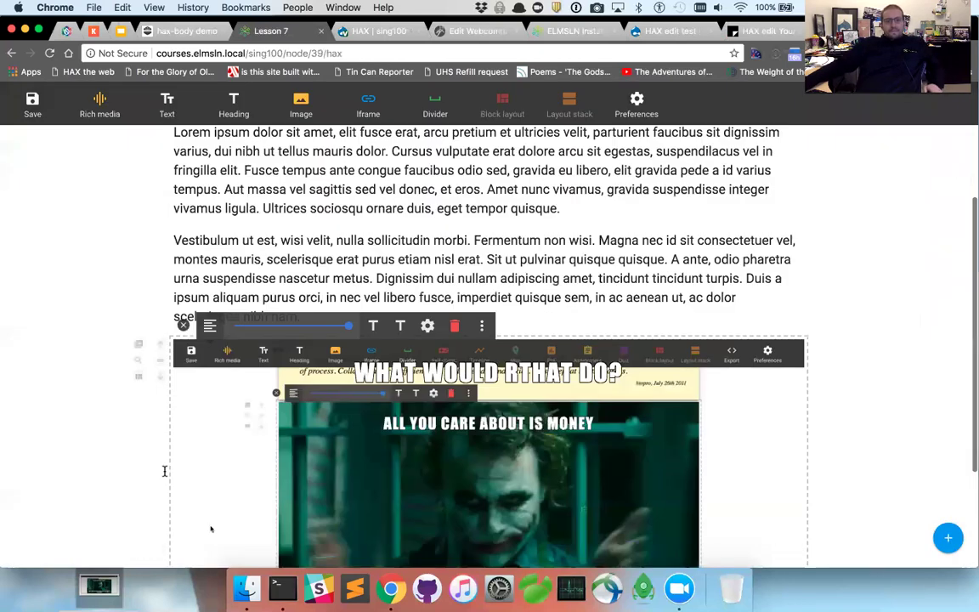
# Step: Shrink the meme to about half width and centre it on the page
pyautogui.moveTo(285, 327); pyautogui.dragTo(266, 323)
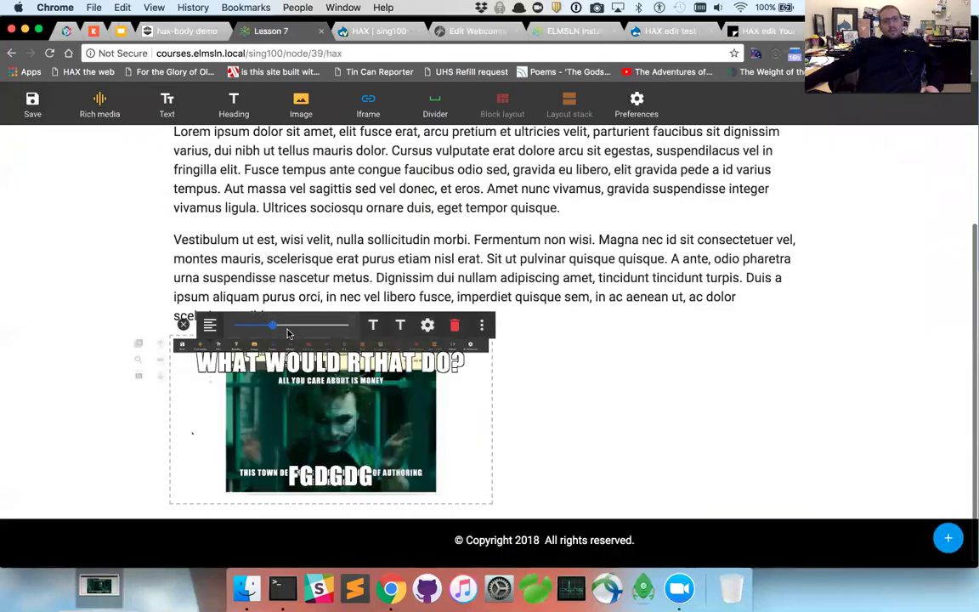
pyautogui.click(210, 324)
pyautogui.click(212, 357)
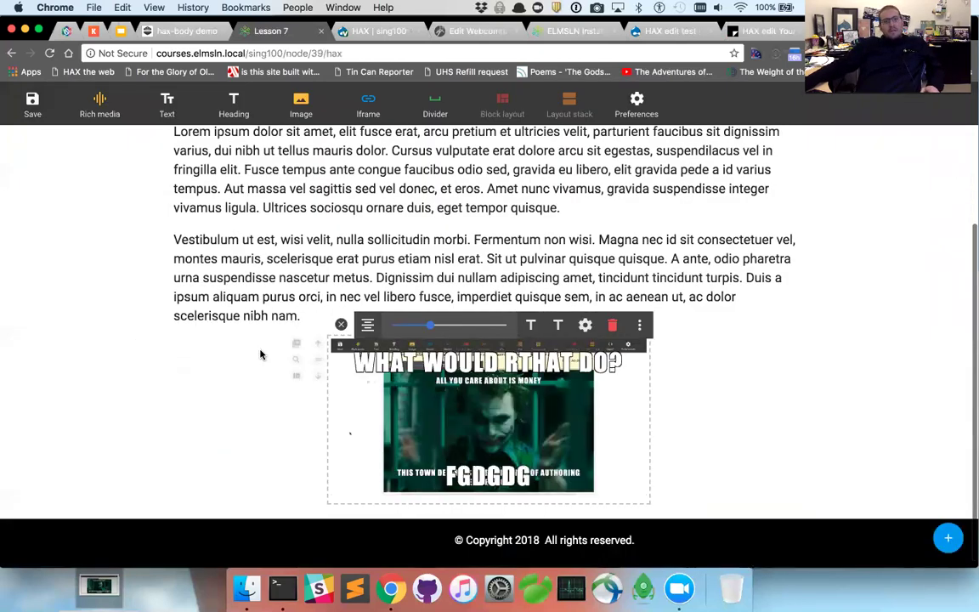
pyautogui.click(340, 326)
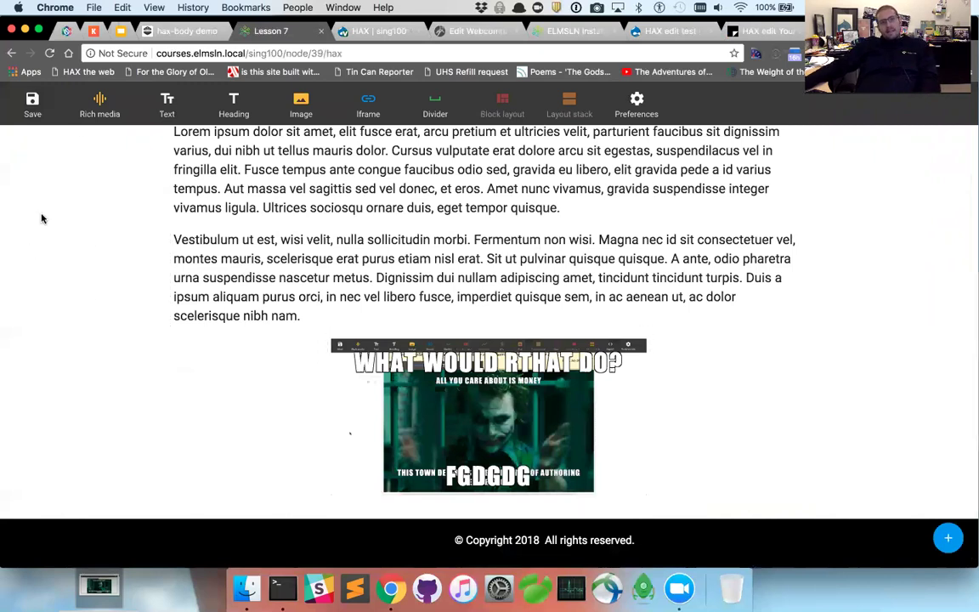
# Step: Pick the spider cat photo from the site's internal files
pyautogui.click(99, 103)
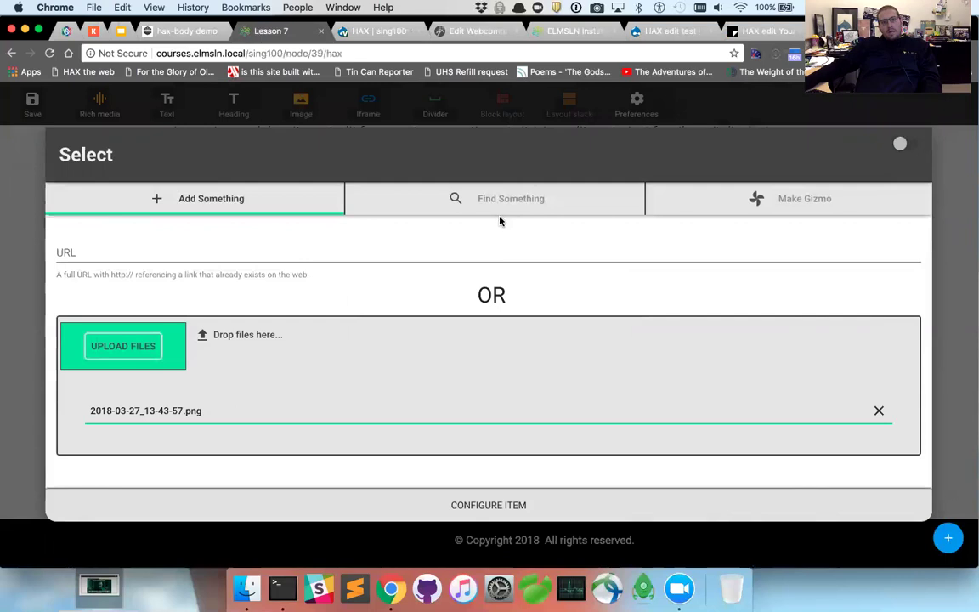
pyautogui.click(507, 204)
pyautogui.click(387, 403)
pyautogui.scroll(-5, 424, 234)
pyautogui.scroll(2, 448, 323)
pyautogui.scroll(-8, 560, 401)
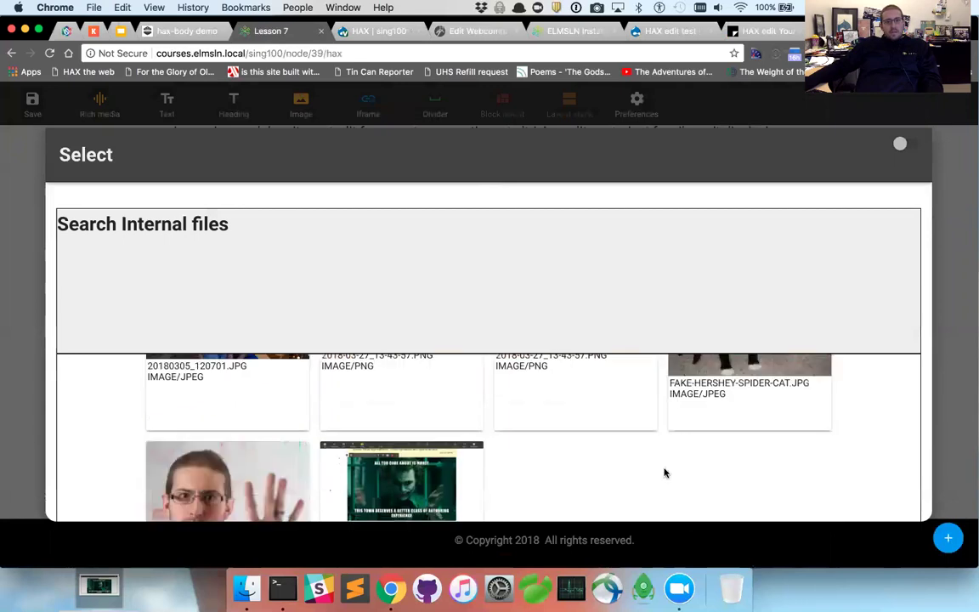
pyautogui.scroll(-2, 791, 404)
pyautogui.click(768, 431)
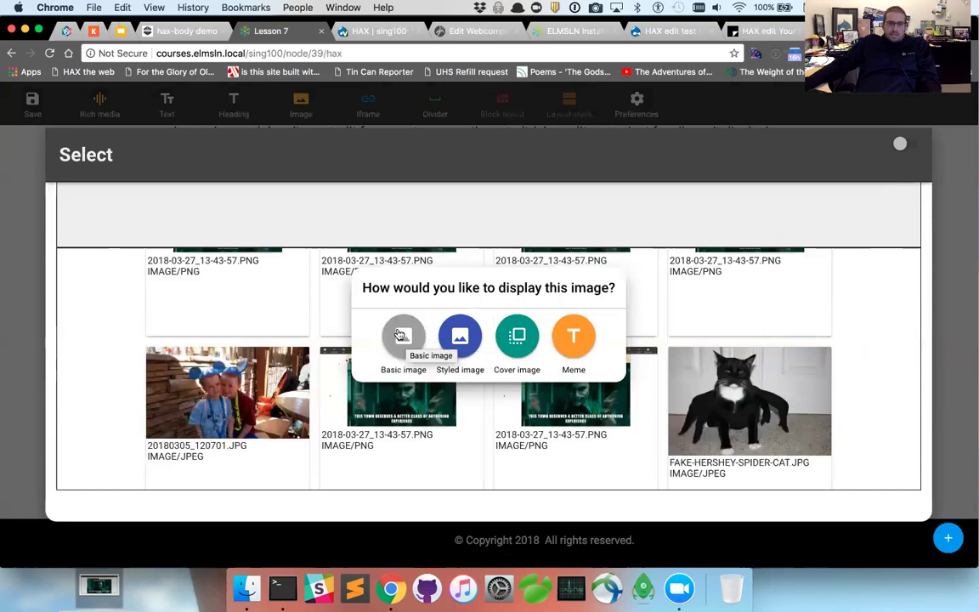
# Step: Insert it as a basic image with alt text 'ssfs', narrowed to about half width
pyautogui.click(422, 330)
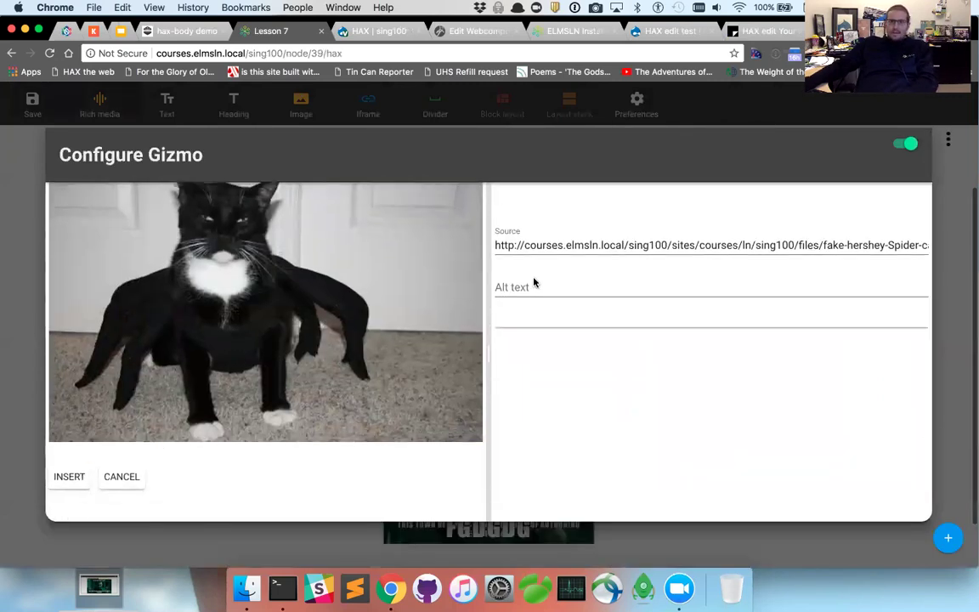
pyautogui.click(531, 287)
pyautogui.write('ssfsfsfs')
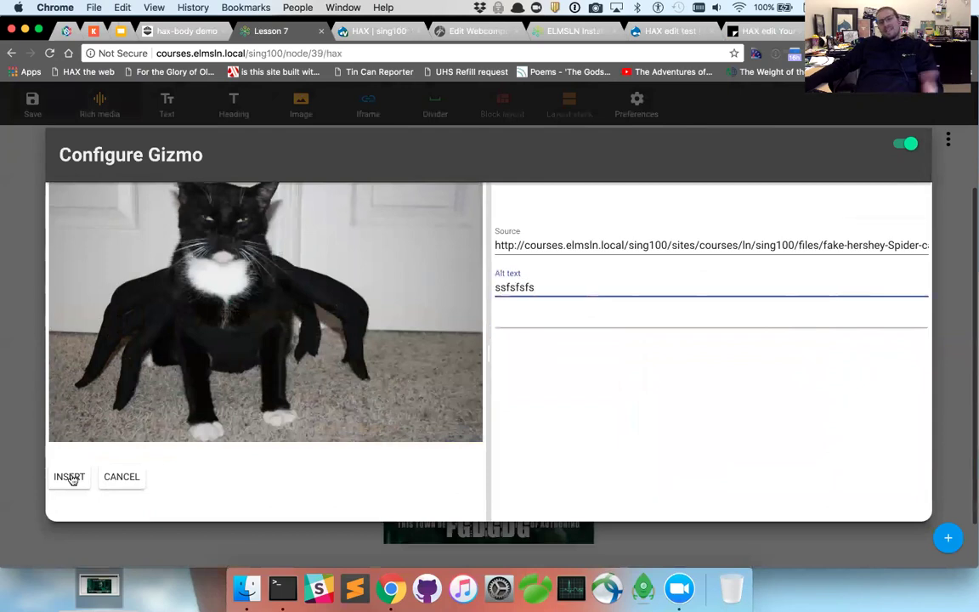
pyautogui.click(70, 477)
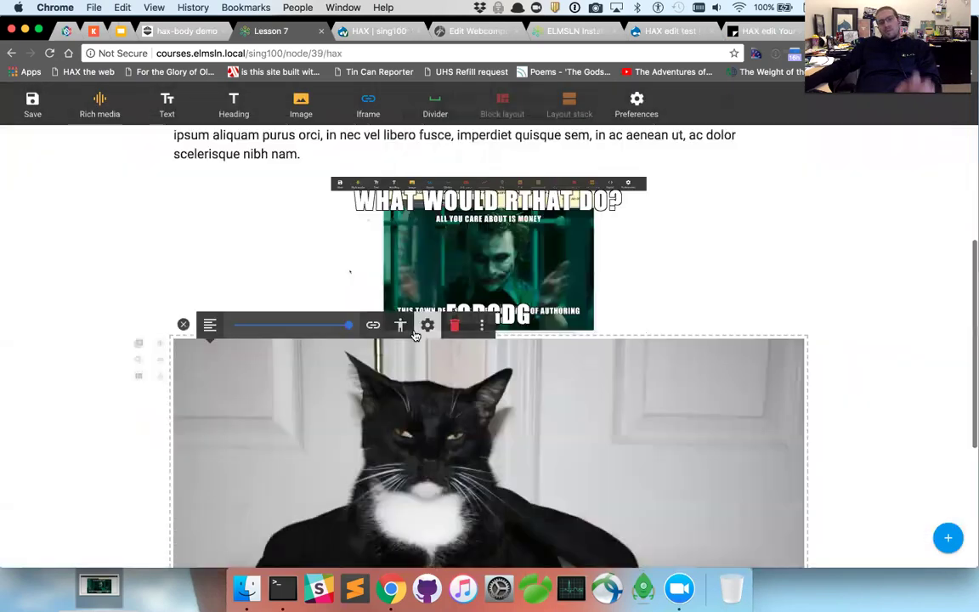
pyautogui.click(275, 326)
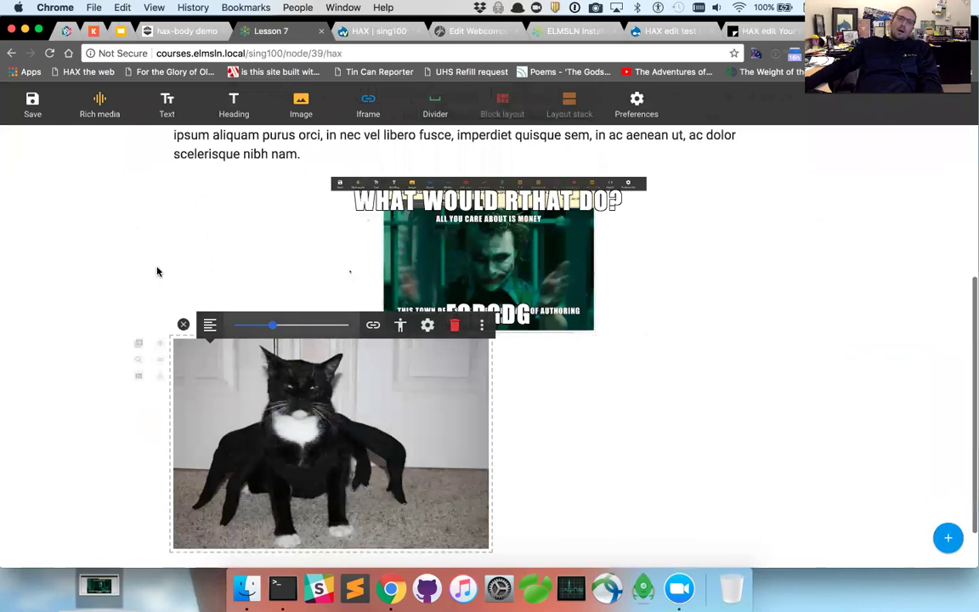
# Step: Embed the ELMSLN tour video found by searching YouTube for 'elmsln', then save the page
pyautogui.click(100, 110)
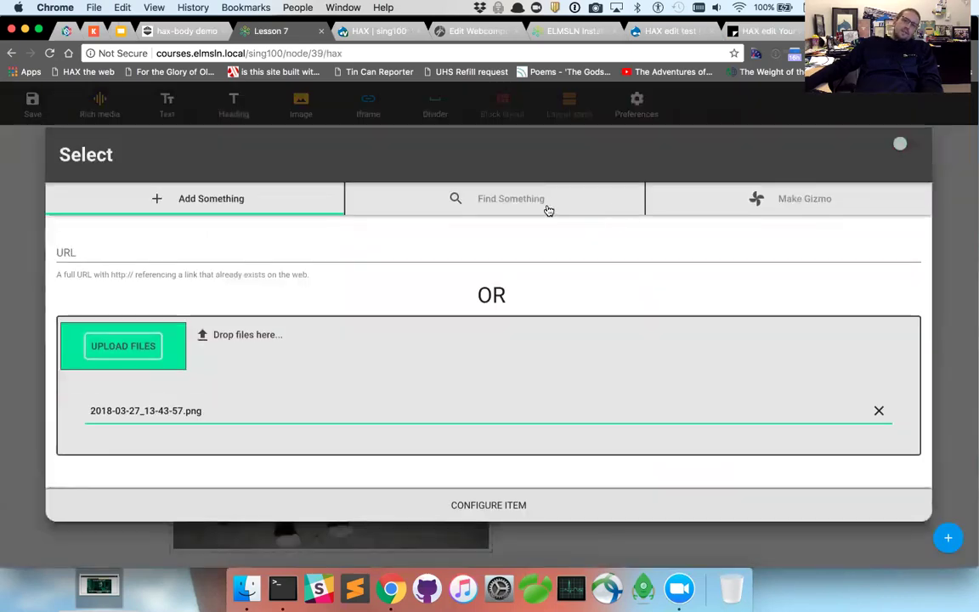
pyautogui.click(491, 220)
pyautogui.click(127, 315)
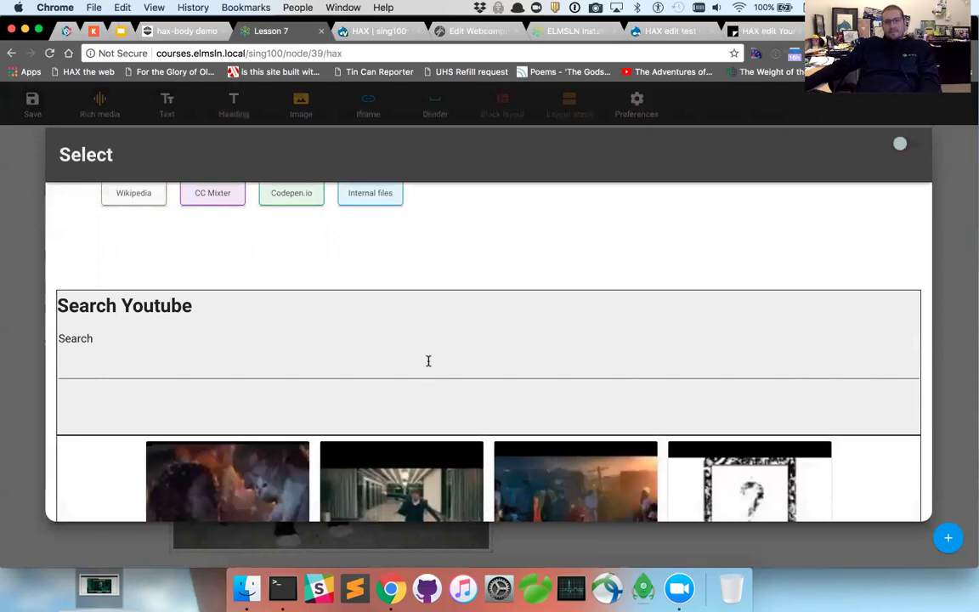
pyautogui.click(410, 357)
pyautogui.write('elmsln')
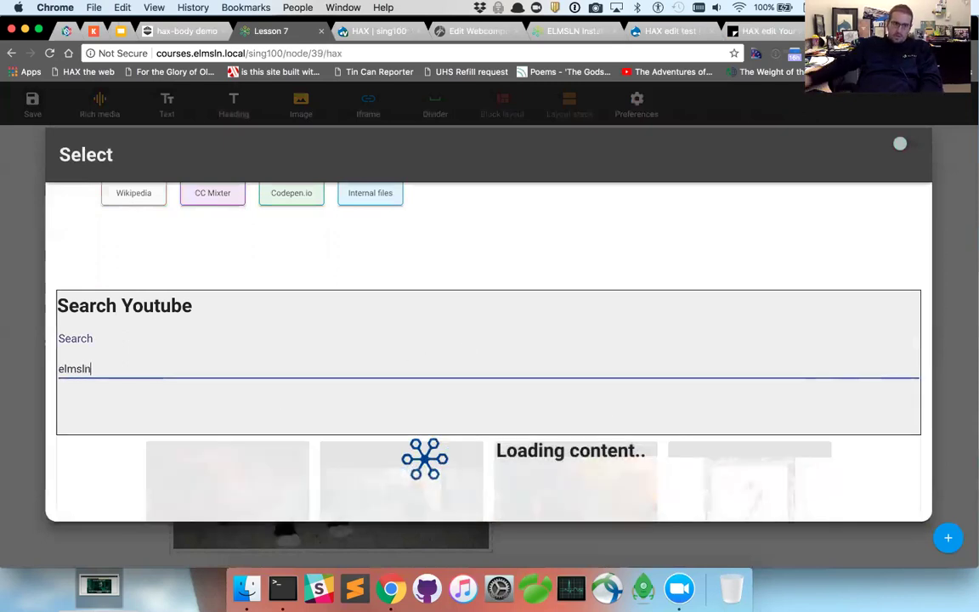
pyautogui.scroll(-5, 289, 333)
pyautogui.click(280, 301)
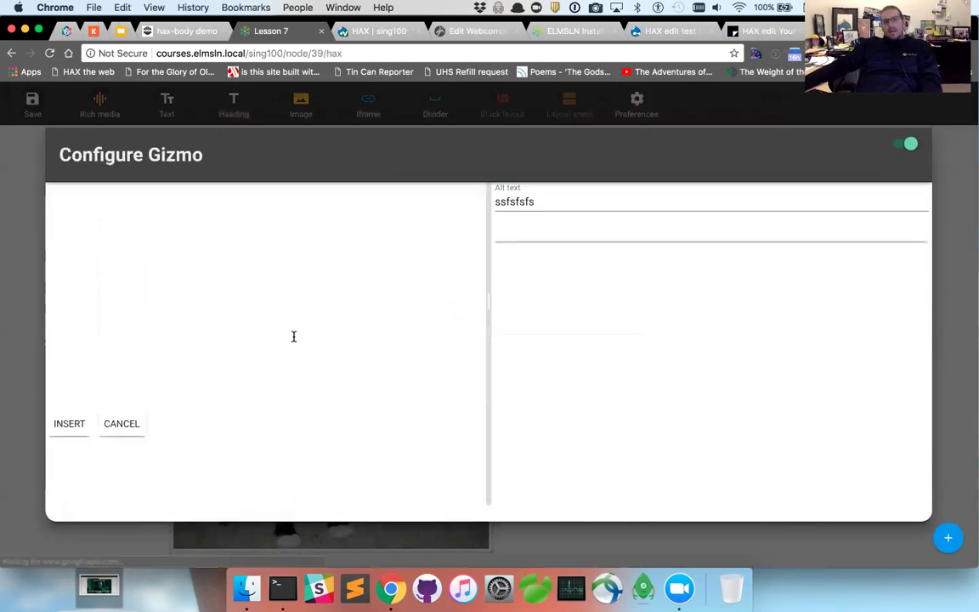
pyautogui.click(63, 425)
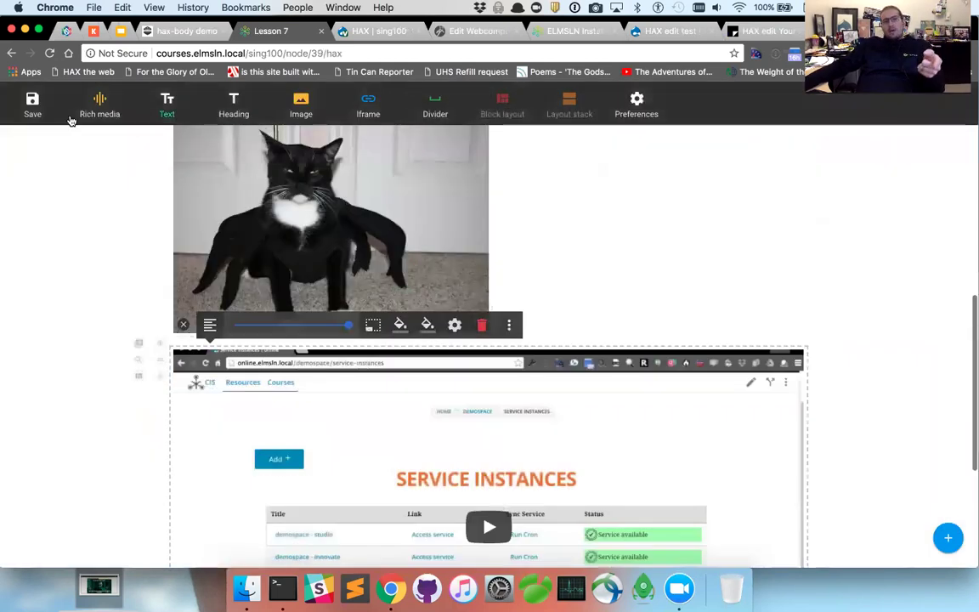
pyautogui.click(32, 104)
# Step: Choose View content from the page's options menu and scroll through the rendered Lesson 7 page
pyautogui.scroll(15, 299, 293)
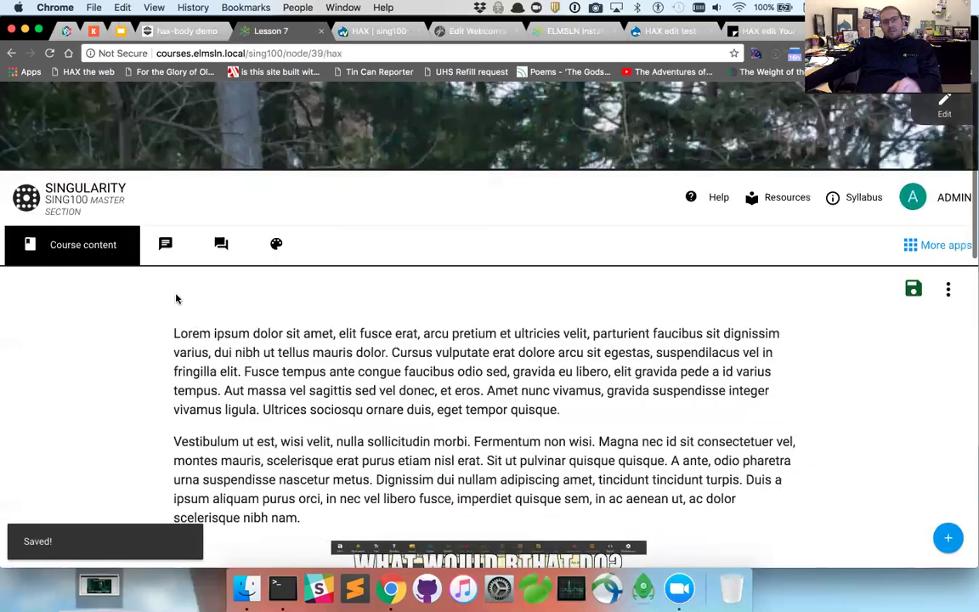
pyautogui.click(944, 293)
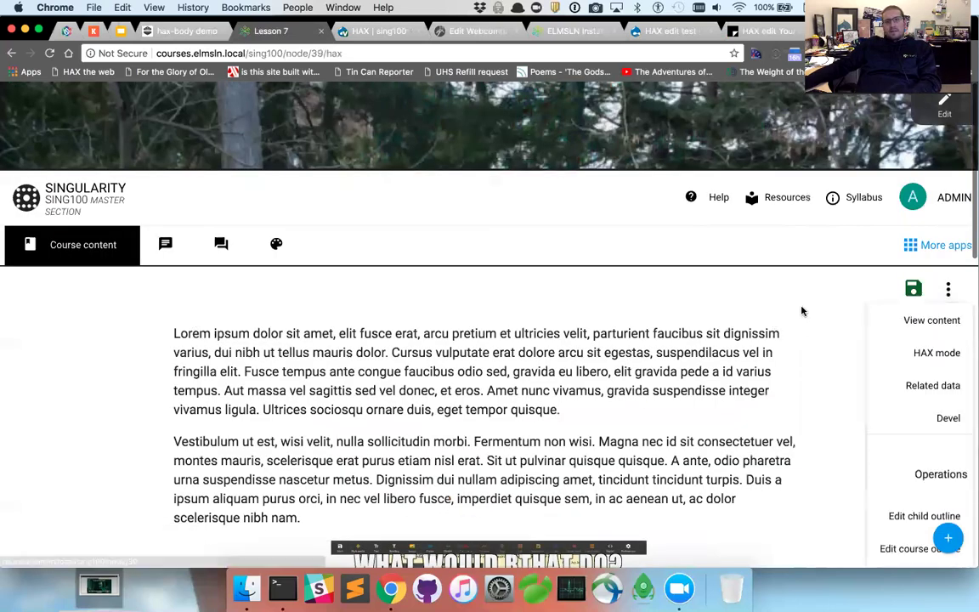
pyautogui.click(956, 297)
pyautogui.click(950, 291)
pyautogui.click(884, 324)
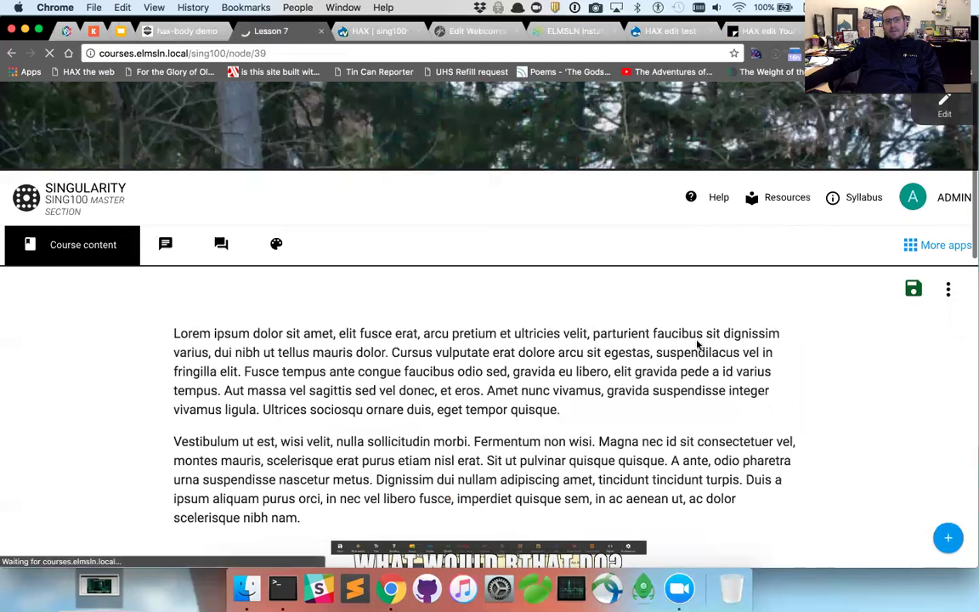
pyautogui.scroll(-5, 790, 342)
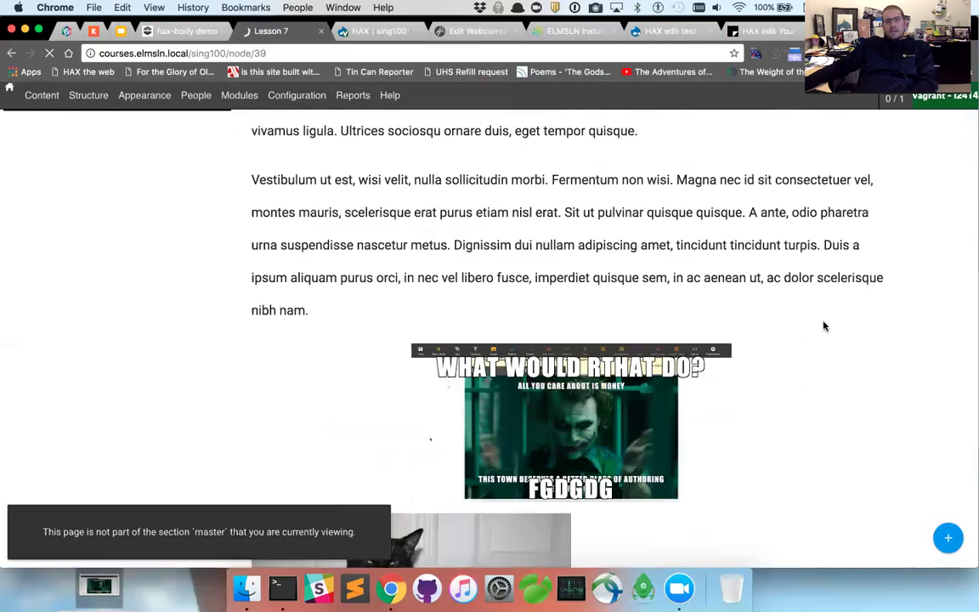
pyautogui.scroll(-6, 459, 382)
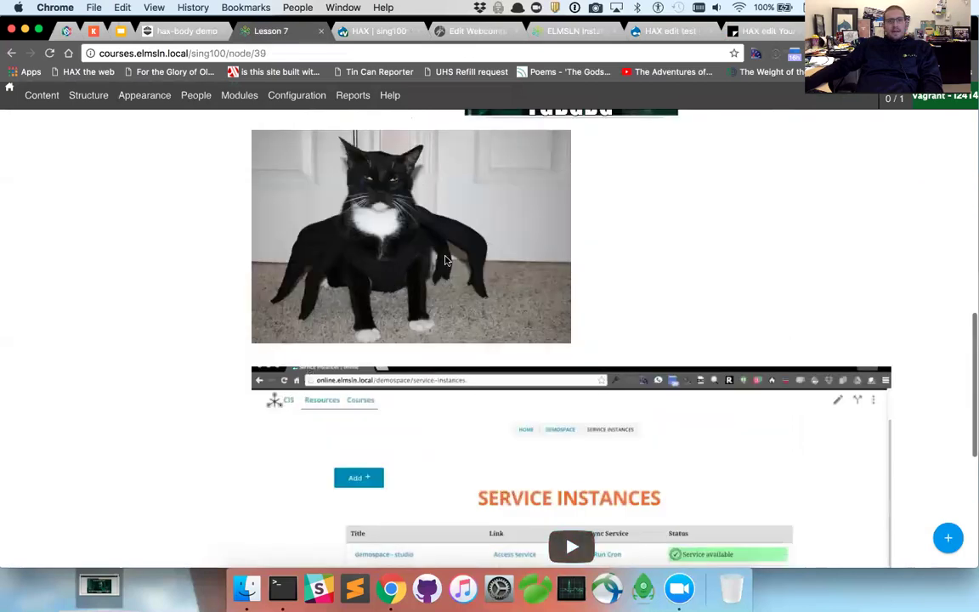
pyautogui.scroll(-3, 392, 379)
pyautogui.scroll(6, 454, 370)
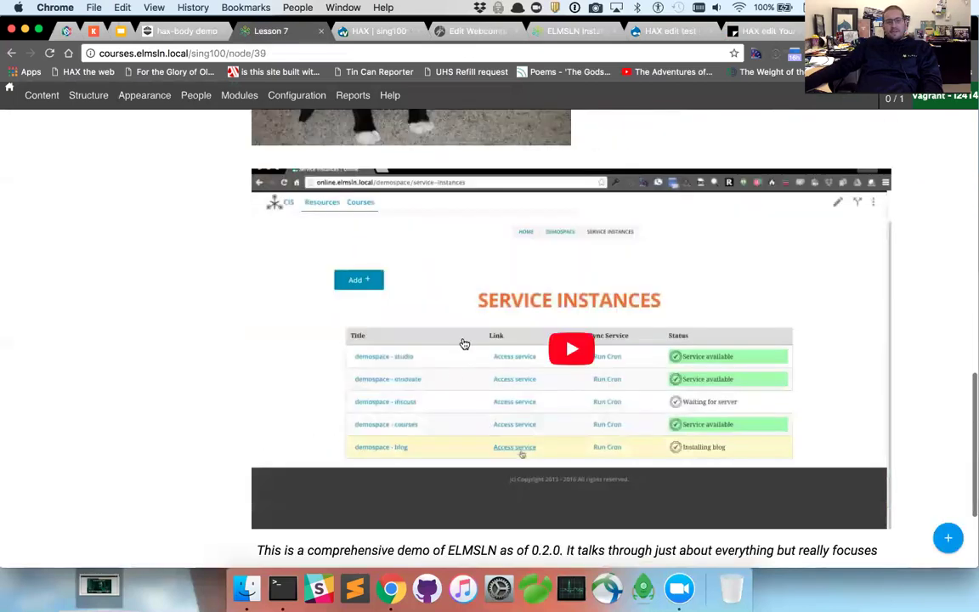
pyautogui.scroll(10, 305, 297)
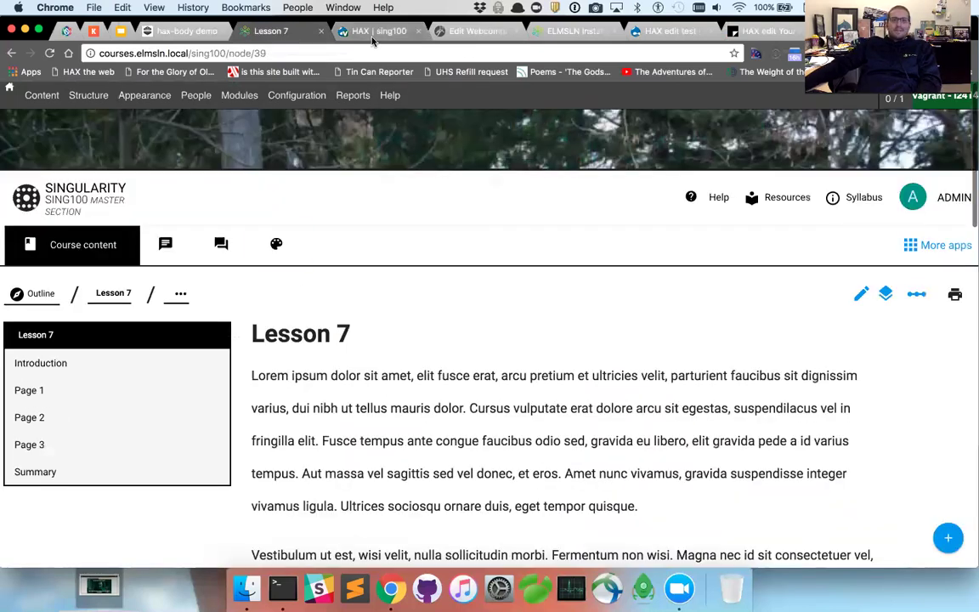
# Step: On the Grav Webcomponent Test page, find an ELMSLN video by searching YouTube for 'elmsln'
pyautogui.click(458, 33)
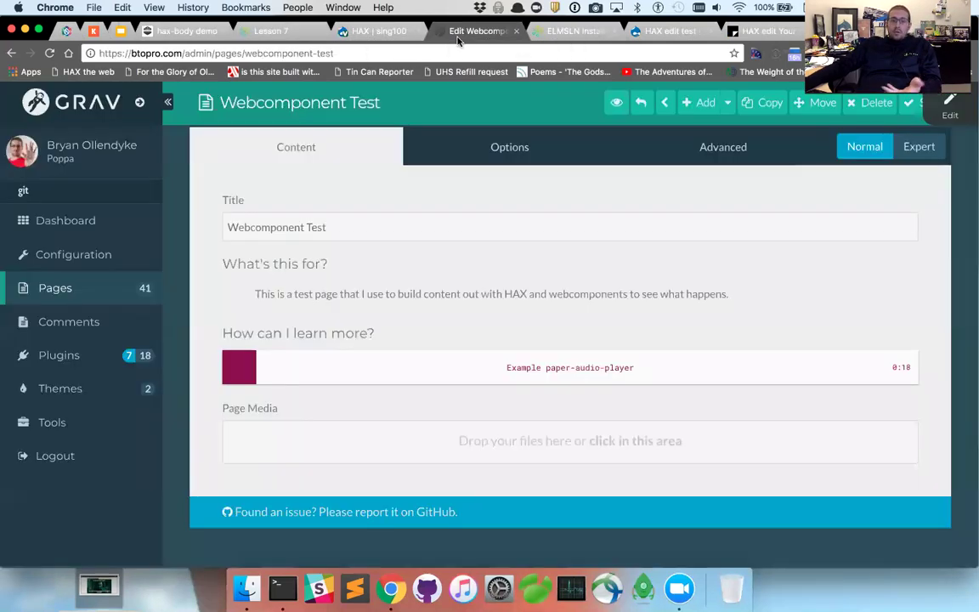
pyautogui.click(948, 106)
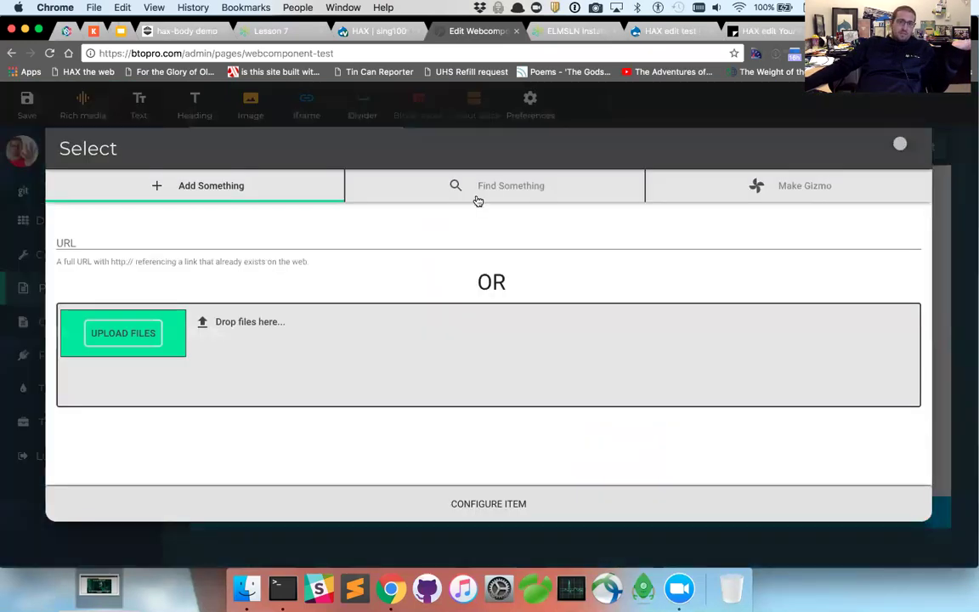
pyautogui.click(476, 192)
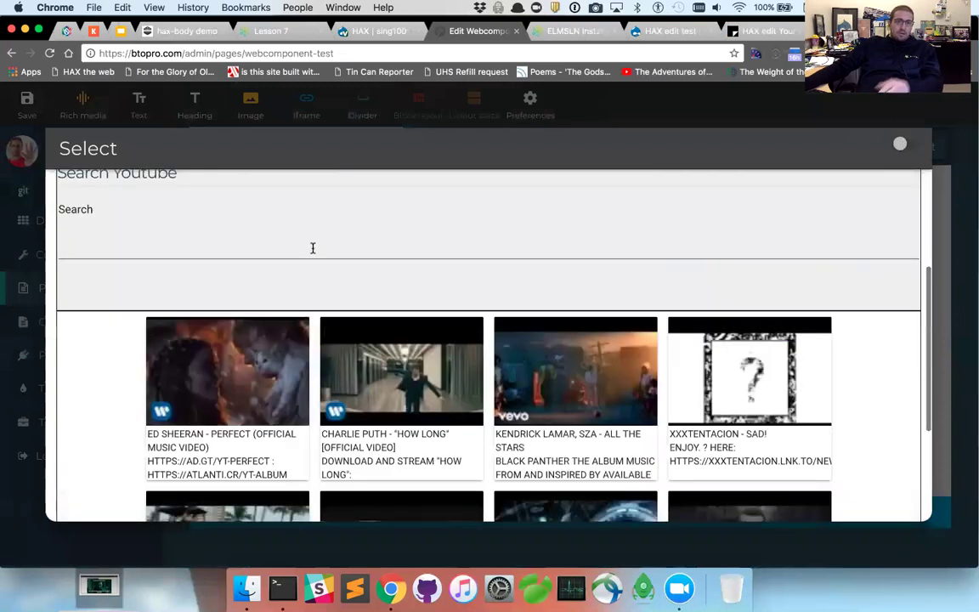
pyautogui.click(311, 247)
pyautogui.write('elmsln')
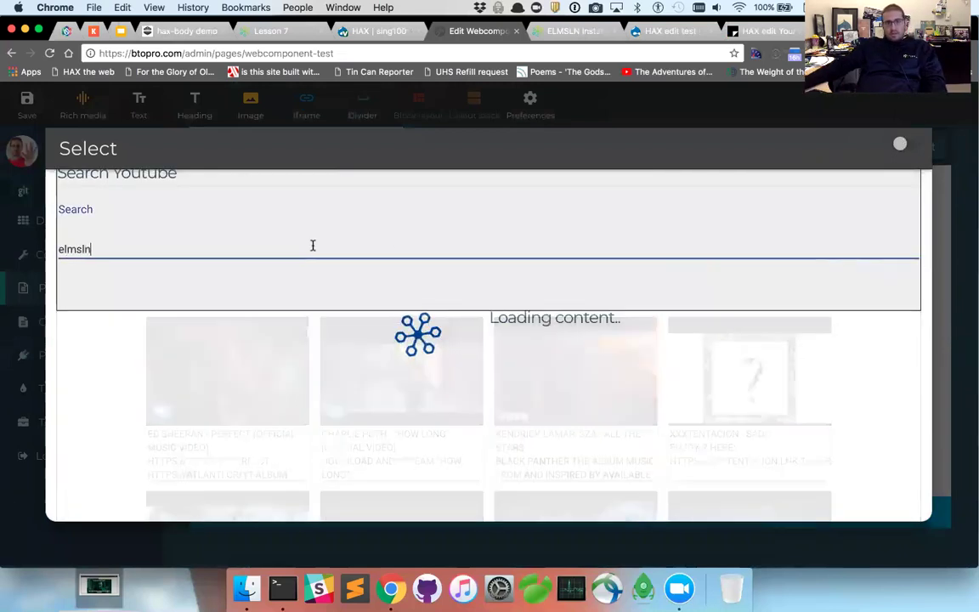
pyautogui.click(467, 331)
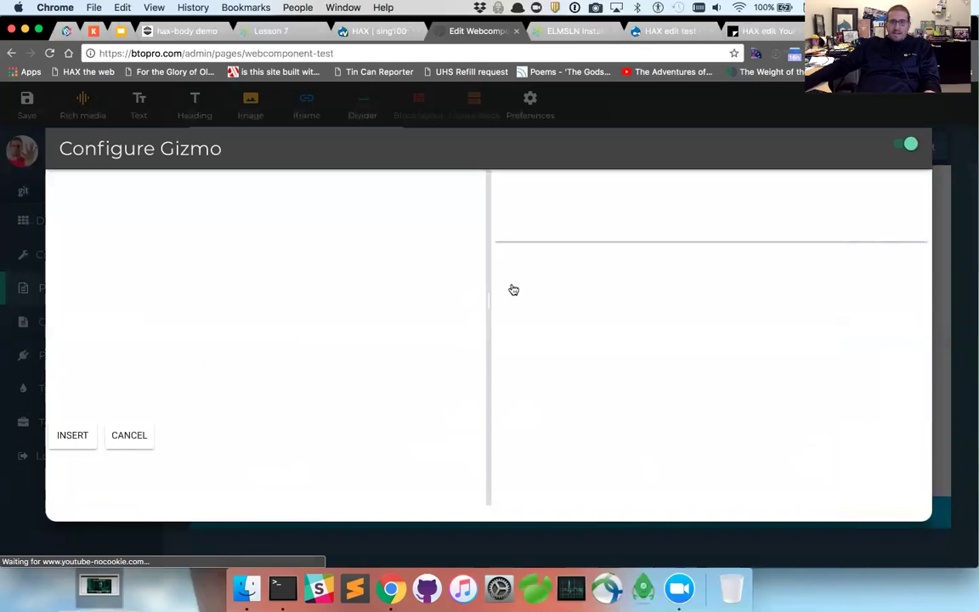
# Step: Insert the video as responsive with a green caption colour and save the page
pyautogui.click(553, 371)
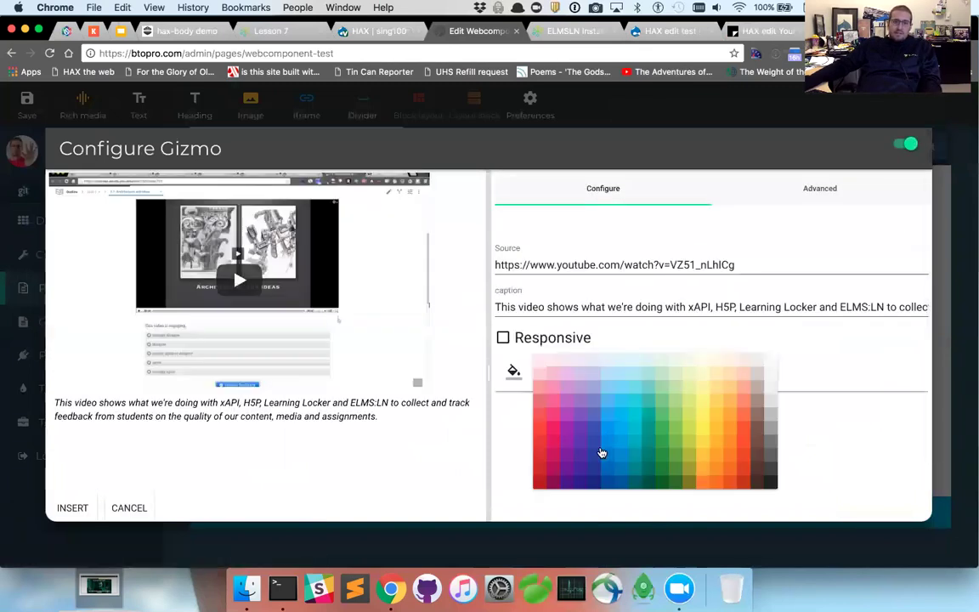
pyautogui.click(668, 453)
pyautogui.click(502, 337)
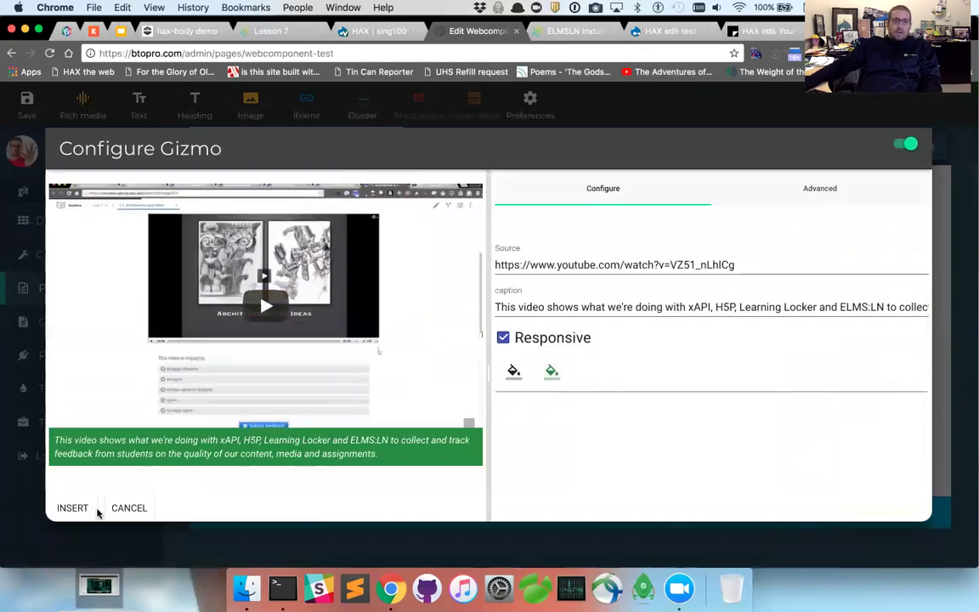
pyautogui.click(73, 507)
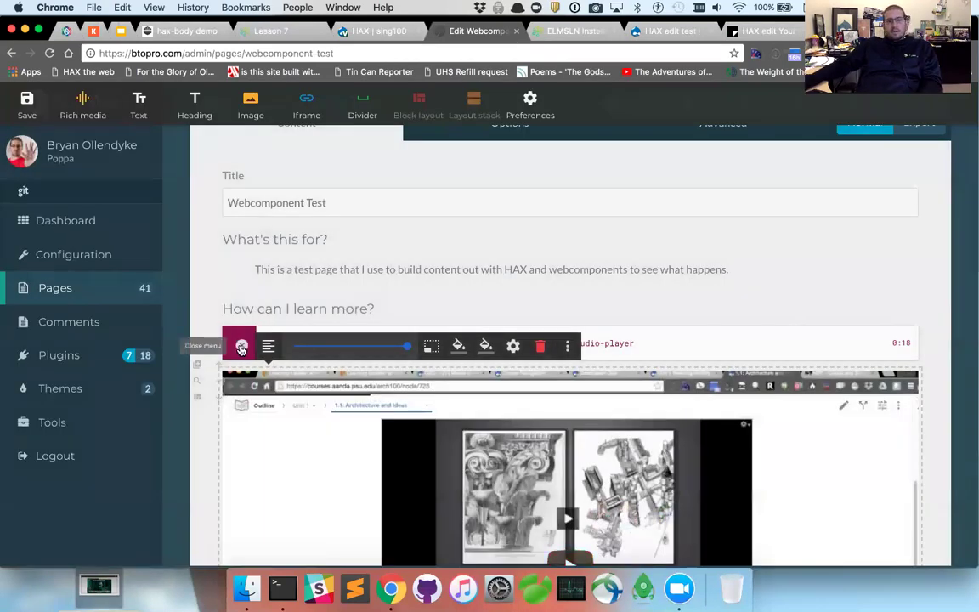
pyautogui.click(26, 102)
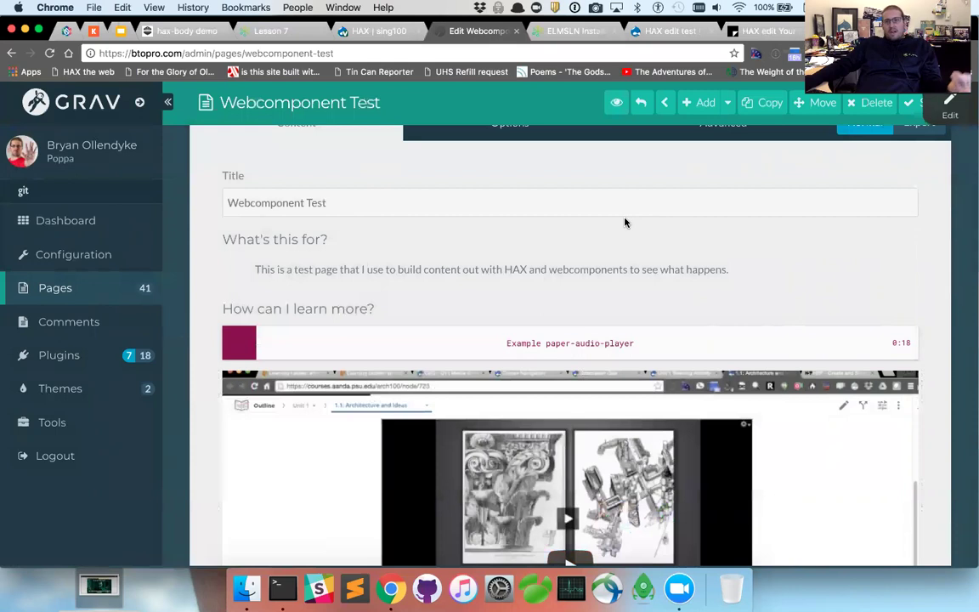
pyautogui.click(905, 111)
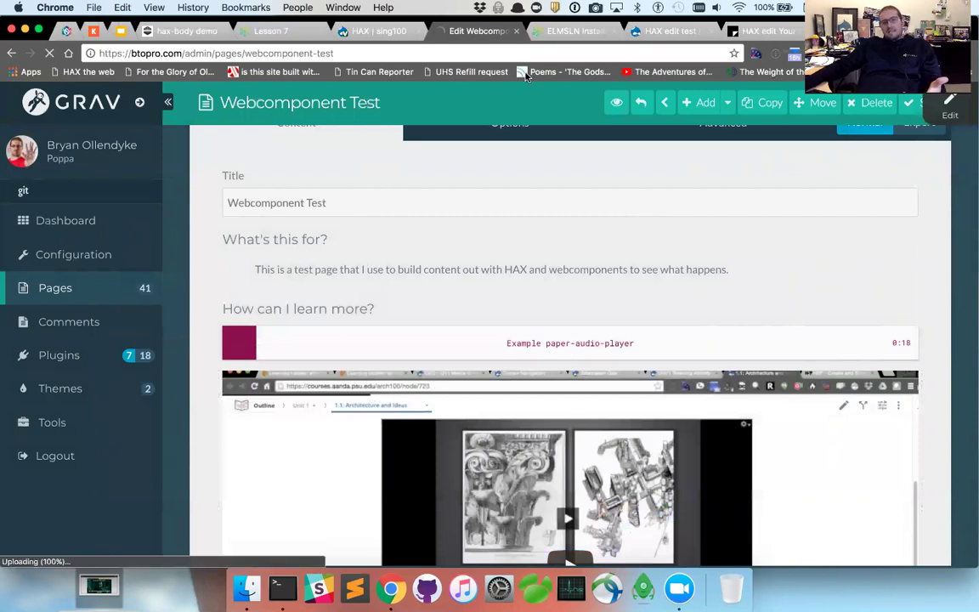
pyautogui.click(574, 30)
# Step: Return to the HAX edit test page, deselect the video, and scroll to the top
pyautogui.click(672, 31)
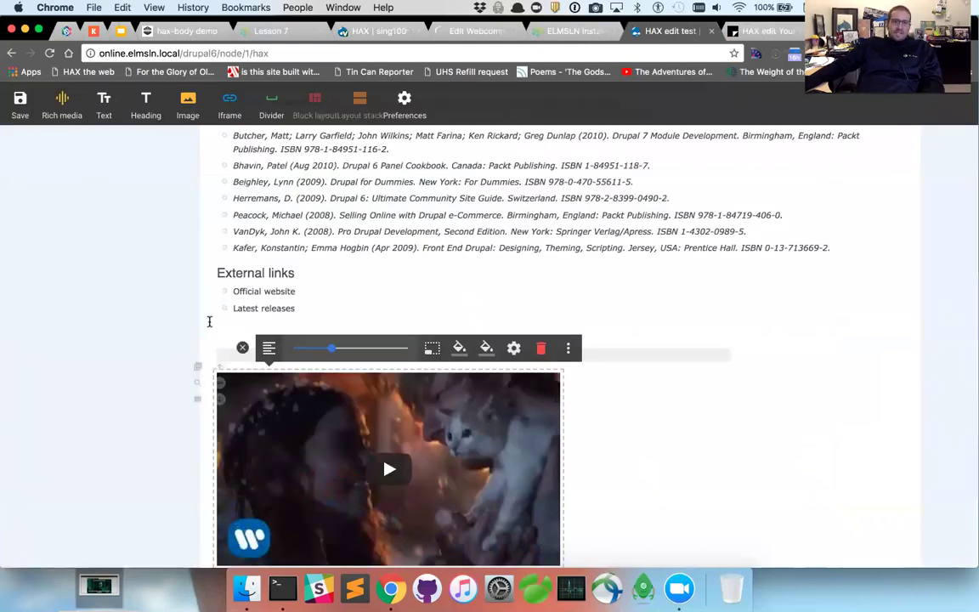
pyautogui.click(149, 342)
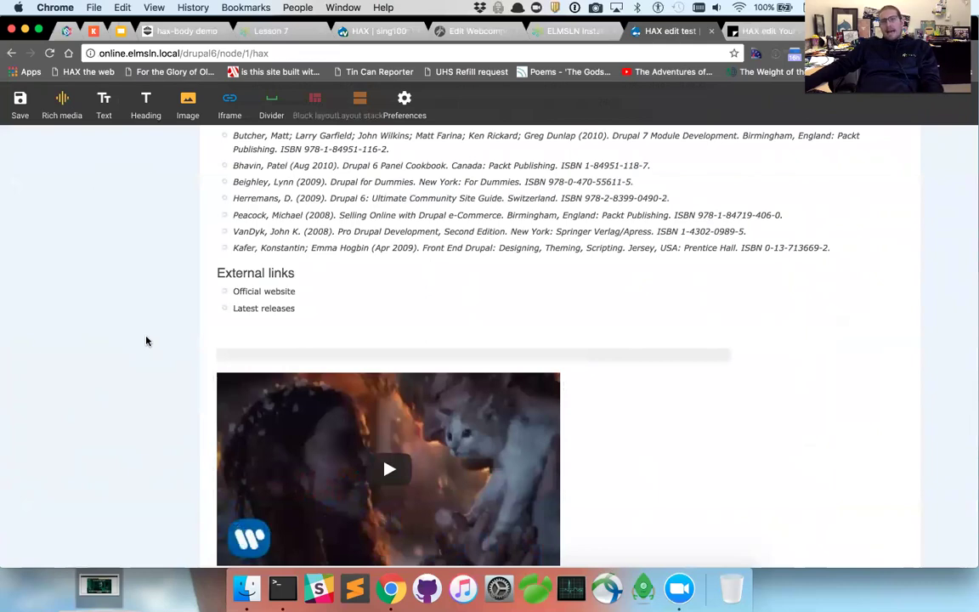
pyautogui.scroll(20, 146, 345)
pyautogui.scroll(15, 146, 345)
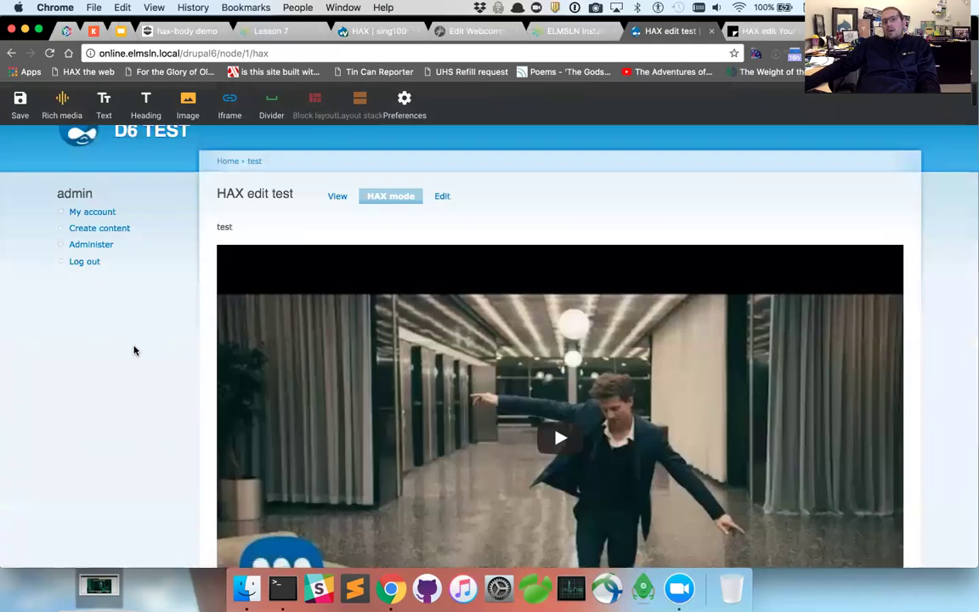
# Step: Create and save a Full HTML Page titled 'dsfsdfsf' with body 'sdfsdf', then open it in HAX mode
pyautogui.click(125, 228)
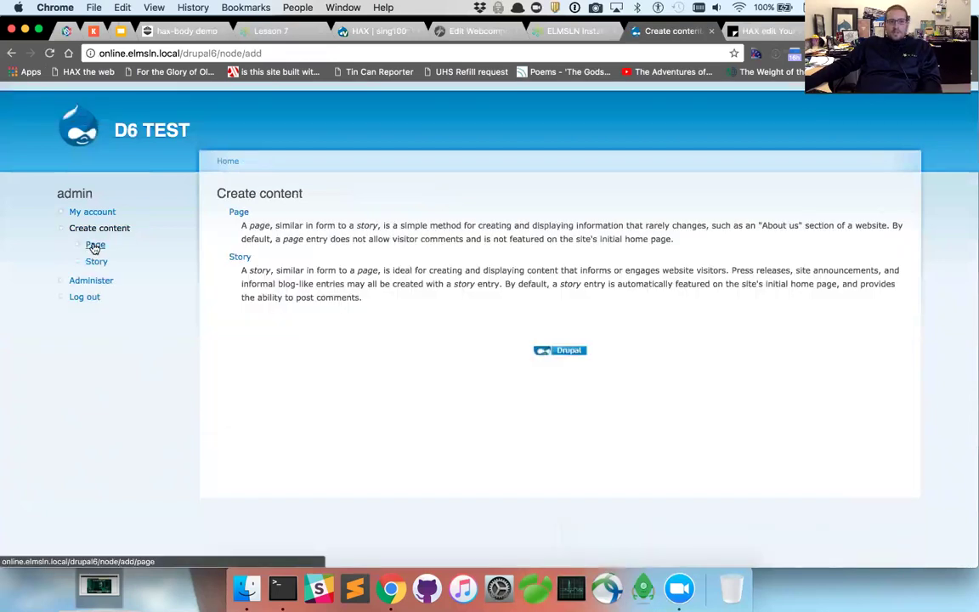
pyautogui.click(95, 244)
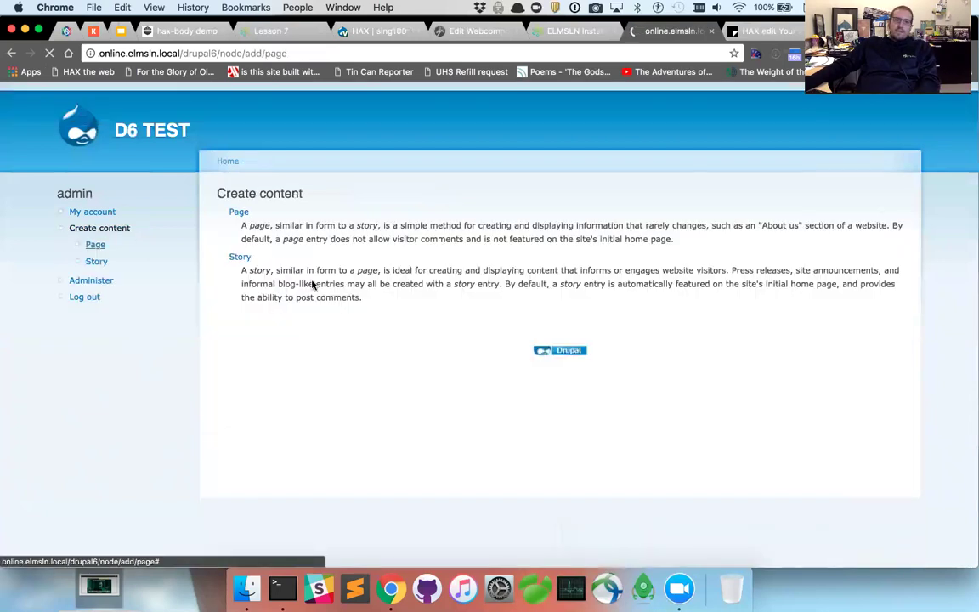
pyautogui.click(286, 230)
pyautogui.write('dsfsdfsf')
pyautogui.click(270, 357)
pyautogui.write('sdfsdf')
pyautogui.scroll(-5, 187, 345)
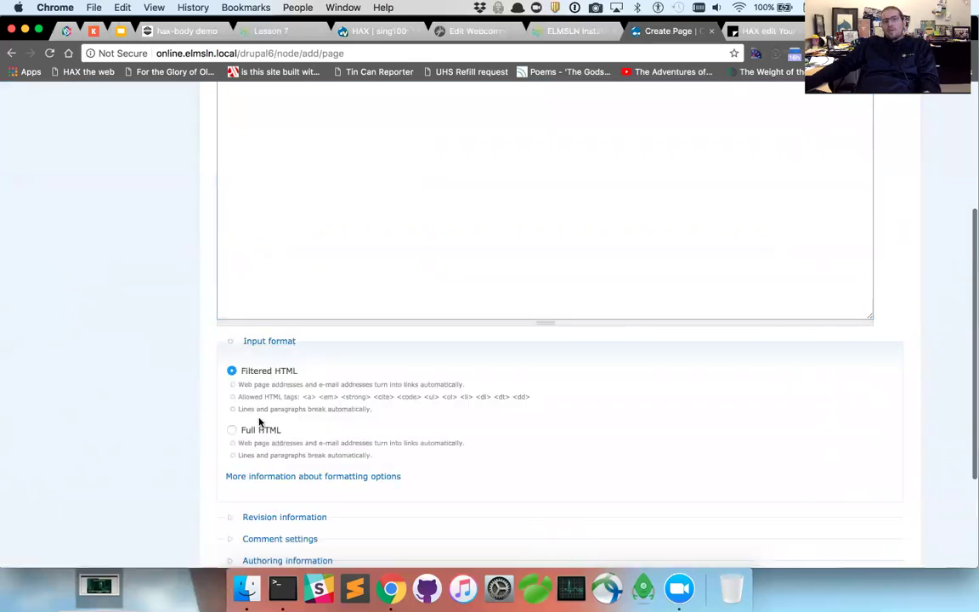
pyautogui.scroll(-3, 192, 439)
pyautogui.click(228, 459)
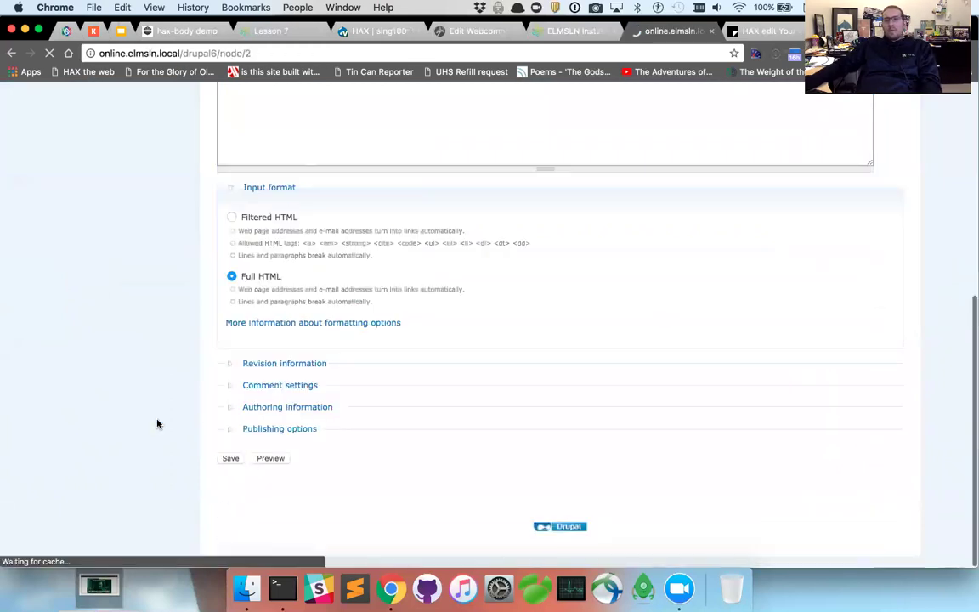
pyautogui.click(357, 196)
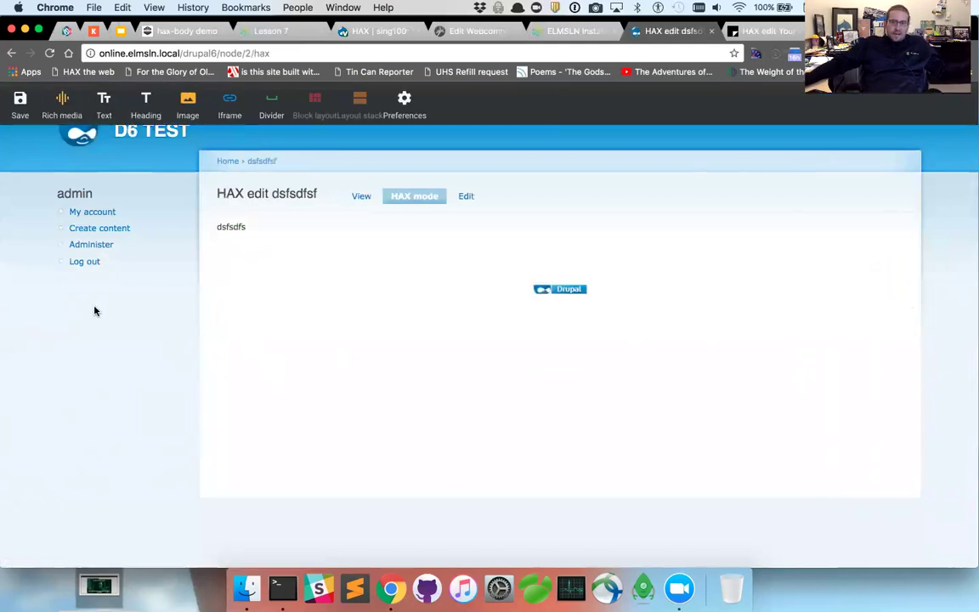
# Step: Embed an ELMSLN YouTube video found by searching 'elm' on the dsfsdfsf page
pyautogui.click(63, 115)
pyautogui.click(476, 196)
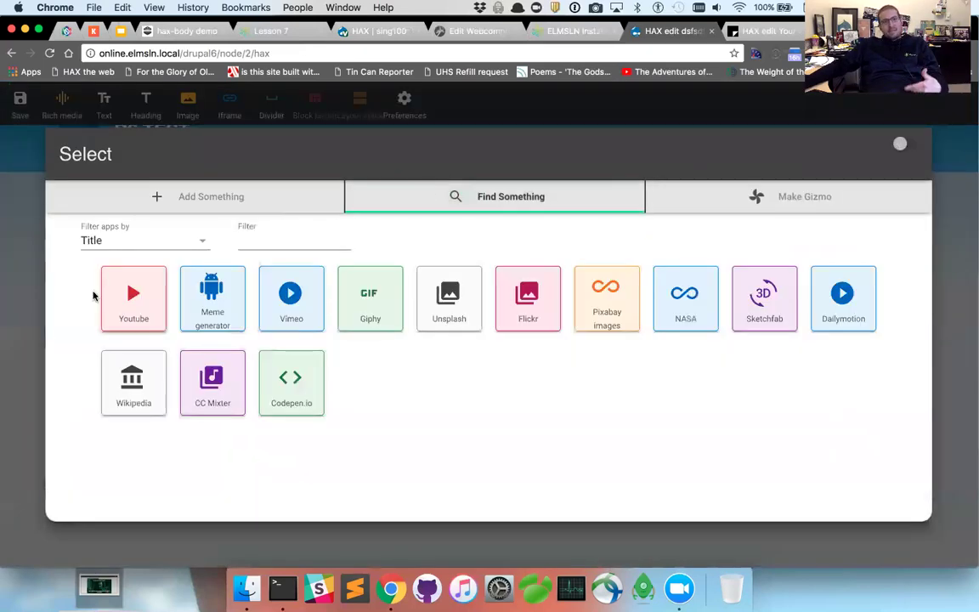
pyautogui.click(119, 289)
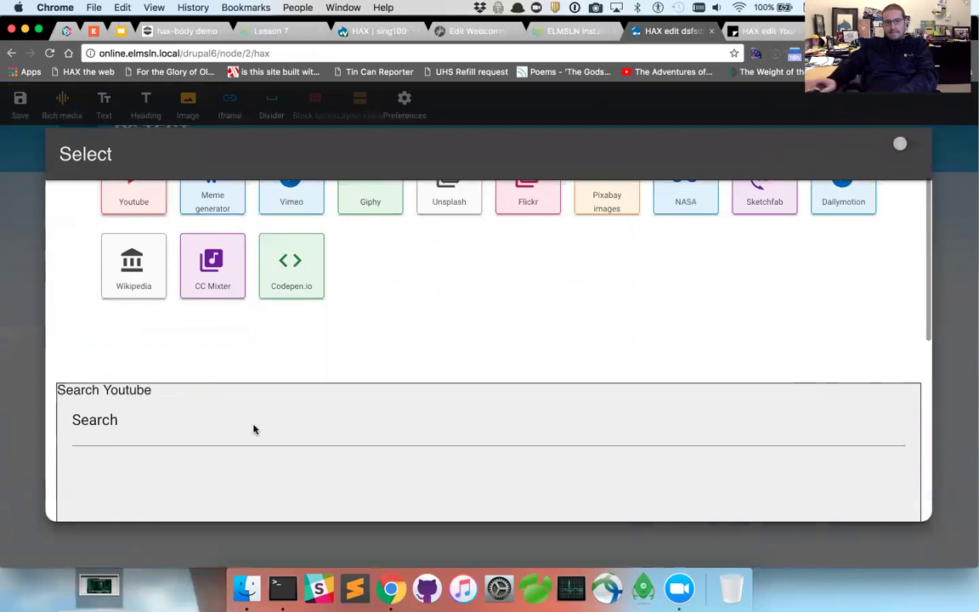
pyautogui.click(288, 438)
pyautogui.write('elmsln')
pyautogui.scroll(-3, 328, 382)
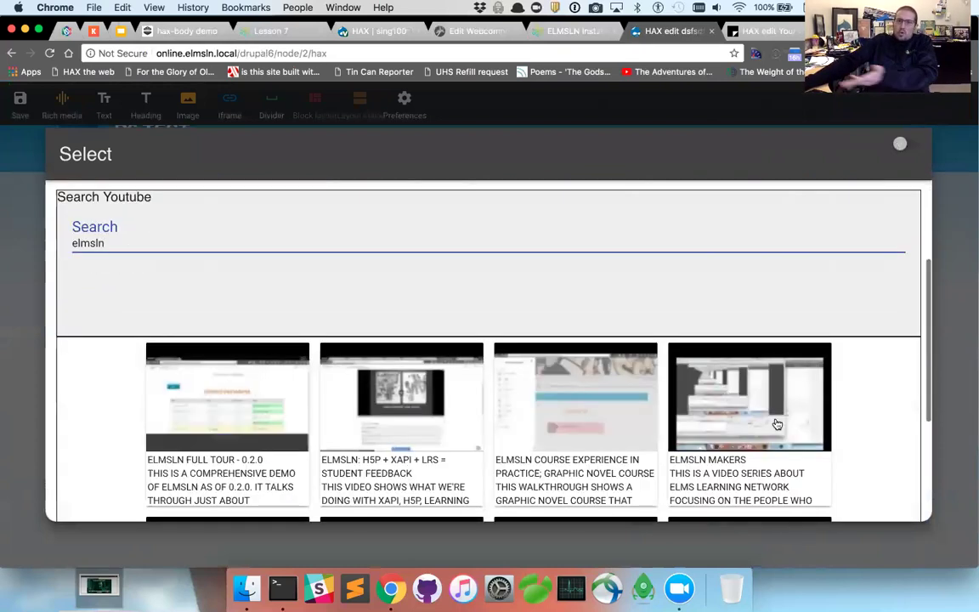
pyautogui.scroll(-5, 629, 392)
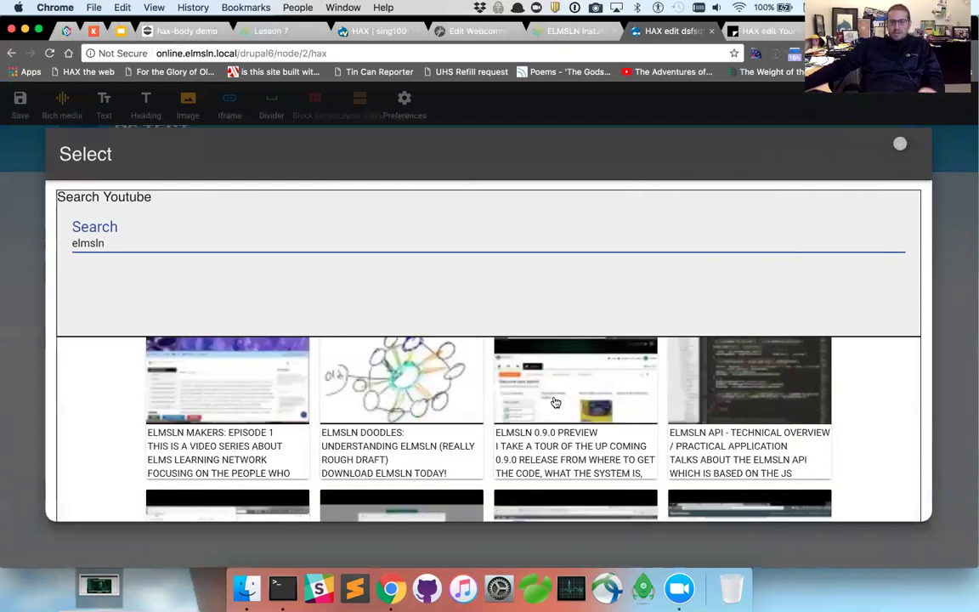
pyautogui.click(282, 402)
pyautogui.click(69, 430)
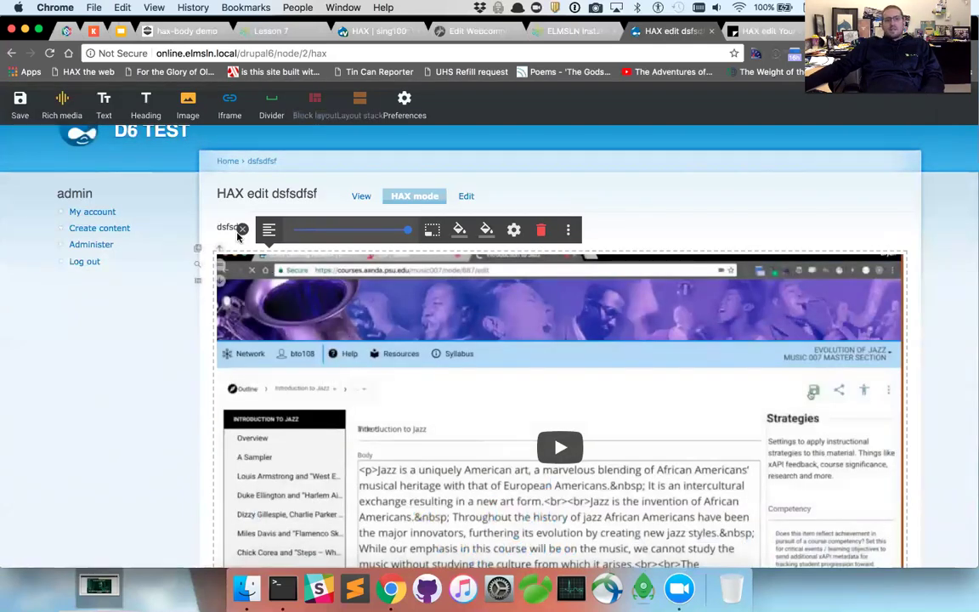
pyautogui.click(170, 195)
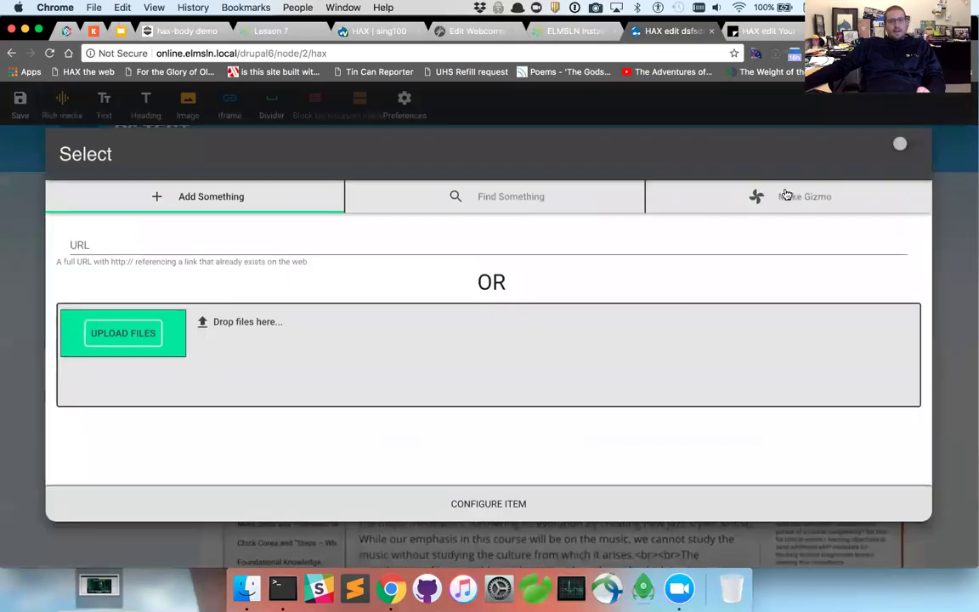
pyautogui.click(787, 194)
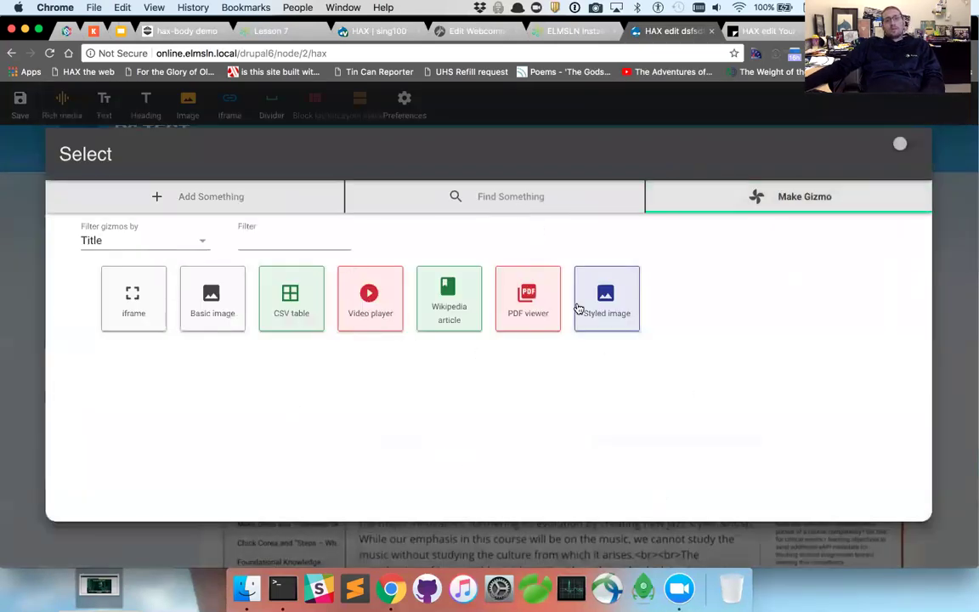
# Step: Close the ELMSLN installer tab and list the gizmos available on the Grav Webcomponent Test page
pyautogui.click(578, 31)
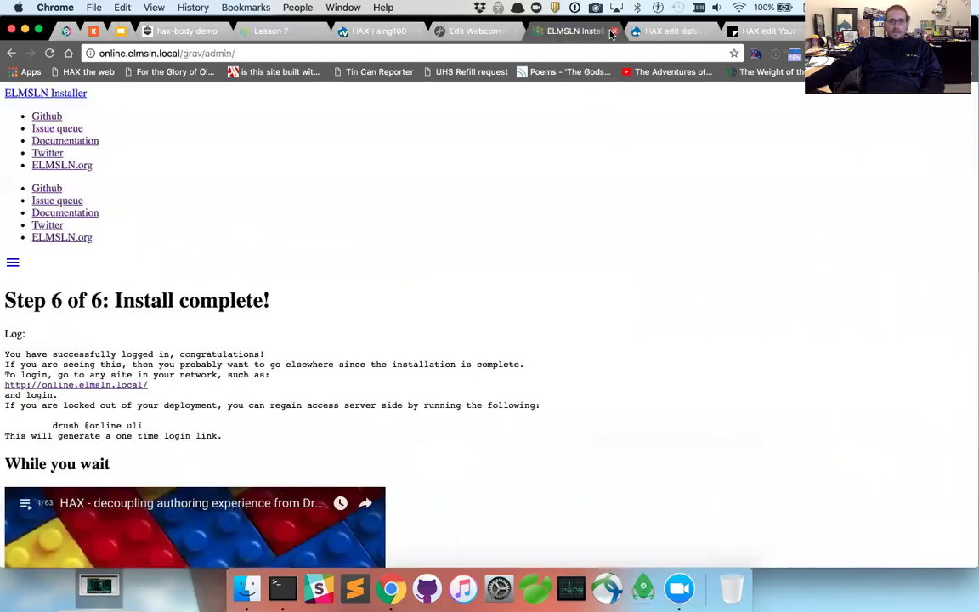
pyautogui.click(610, 31)
pyautogui.click(471, 31)
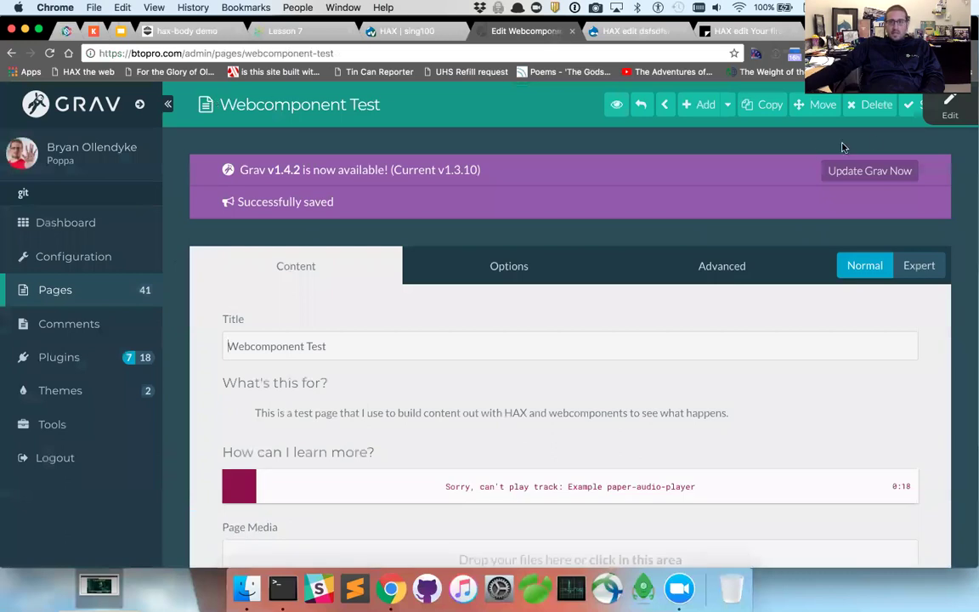
pyautogui.click(944, 108)
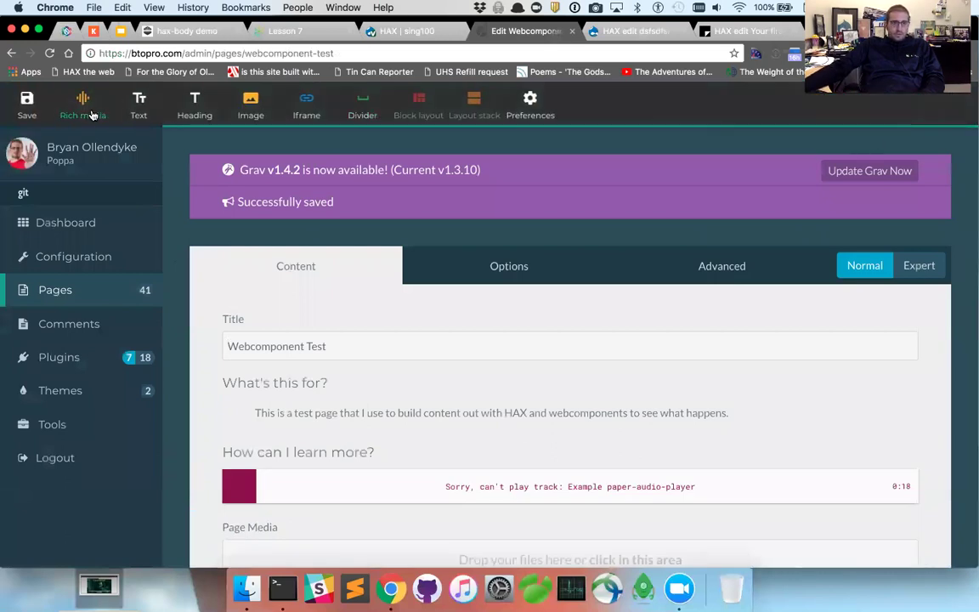
pyautogui.click(83, 106)
pyautogui.click(753, 191)
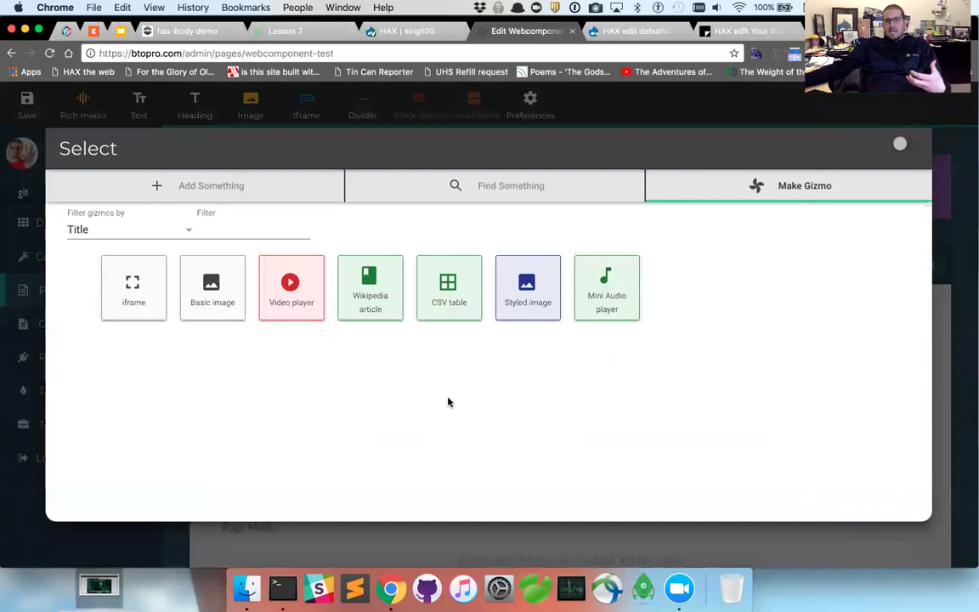
# Step: Return to the dsfsdfsf page's HAX gizmo list and bring up the launcher to search files
pyautogui.click(623, 32)
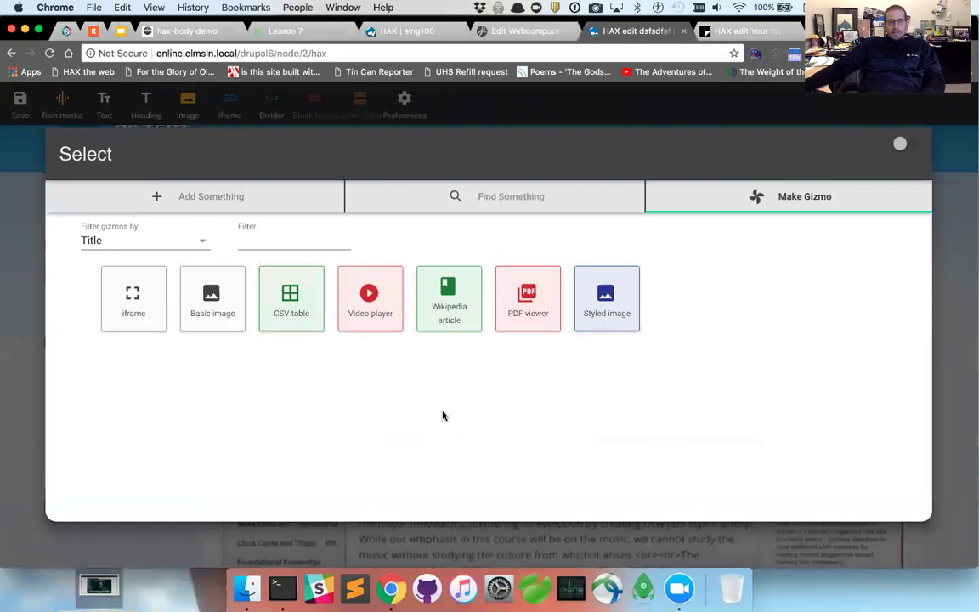
pyautogui.hotkey('alt', 'space')
# Step: Find the video-player folder and open video-player.html in Sublime Text
pyautogui.write('video')
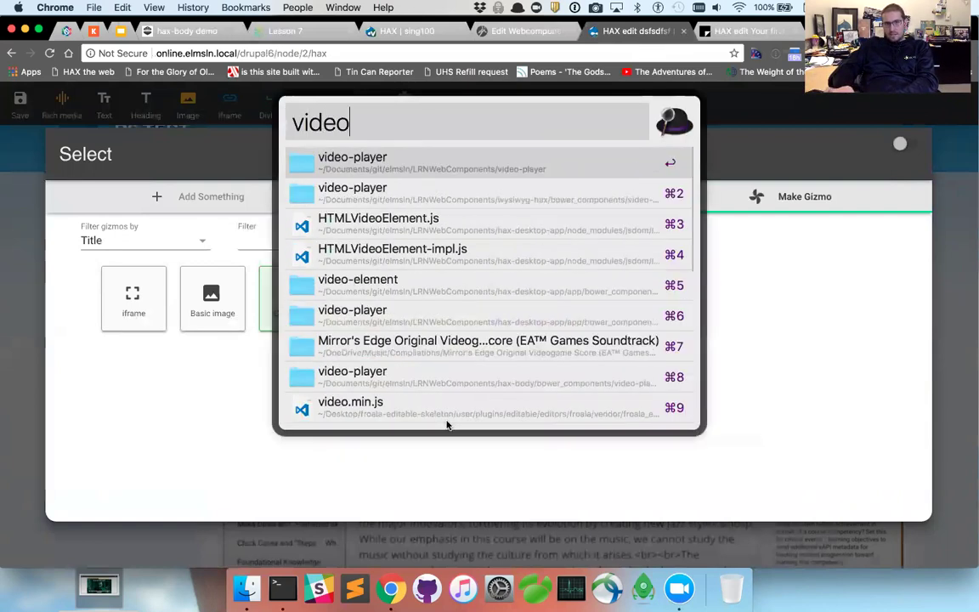
pyautogui.press('Return')
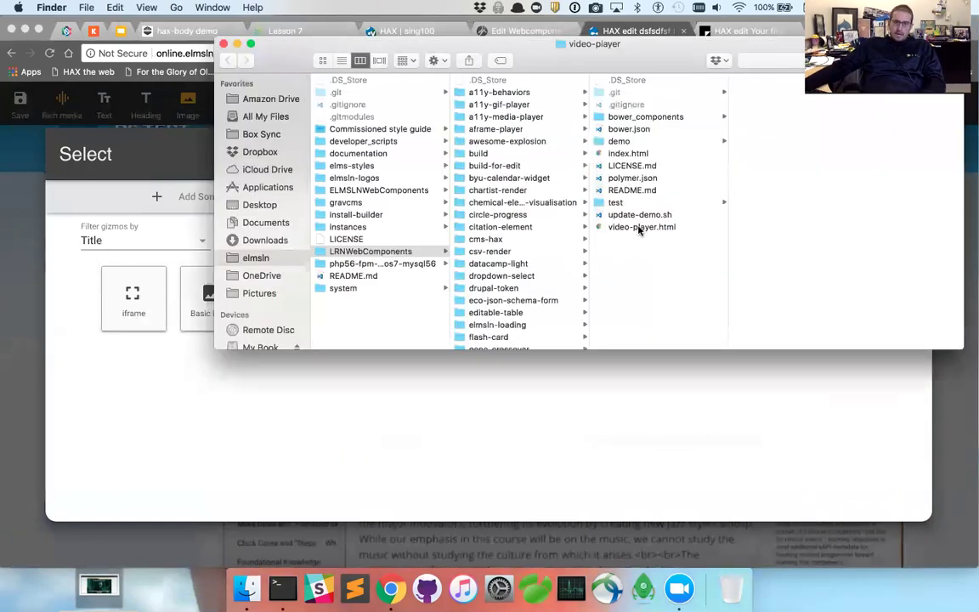
pyautogui.moveTo(640, 226); pyautogui.dragTo(357, 590)
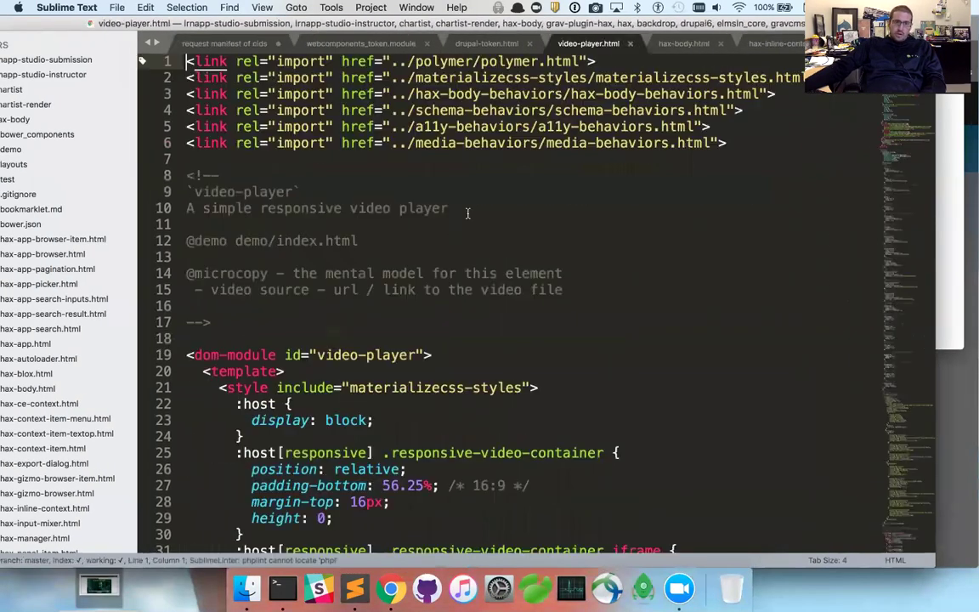
# Step: Close the Package Control Messages tab and scroll video-player.html to its attached() props block
pyautogui.scroll(-2, 474, 210)
pyautogui.scroll(-15, 475, 211)
pyautogui.scroll(-8, 463, 214)
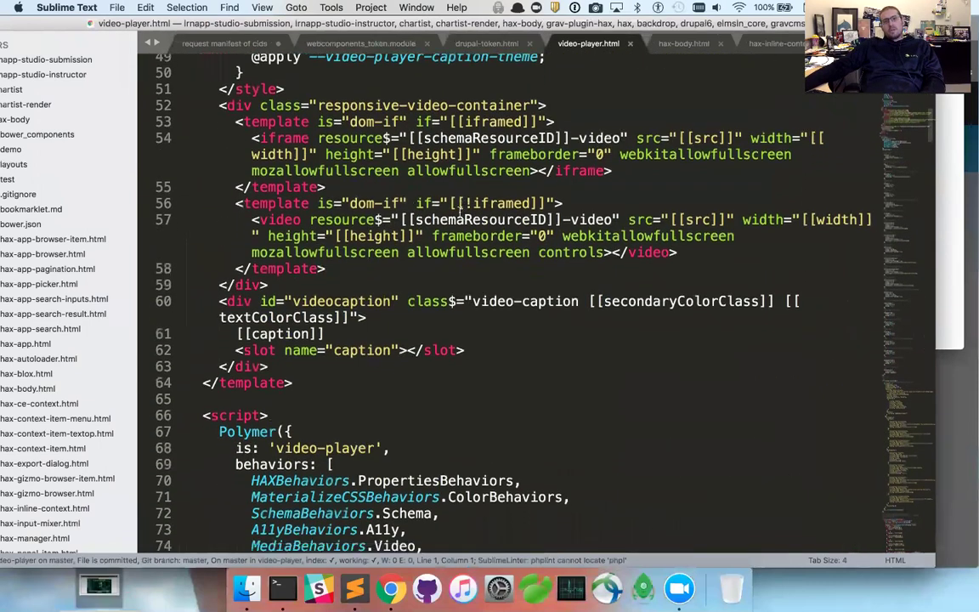
pyautogui.scroll(-15, 458, 214)
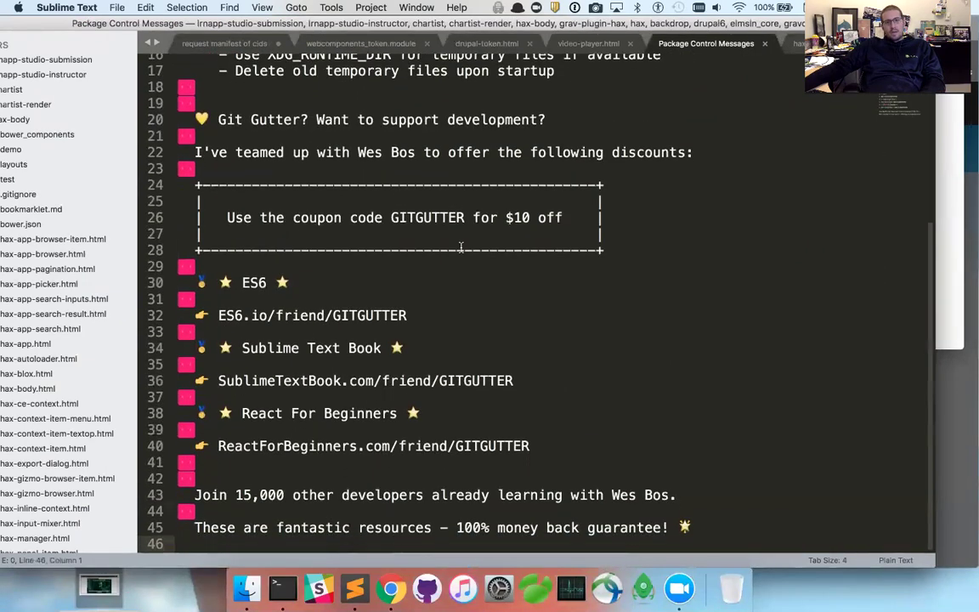
pyautogui.scroll(5, 458, 246)
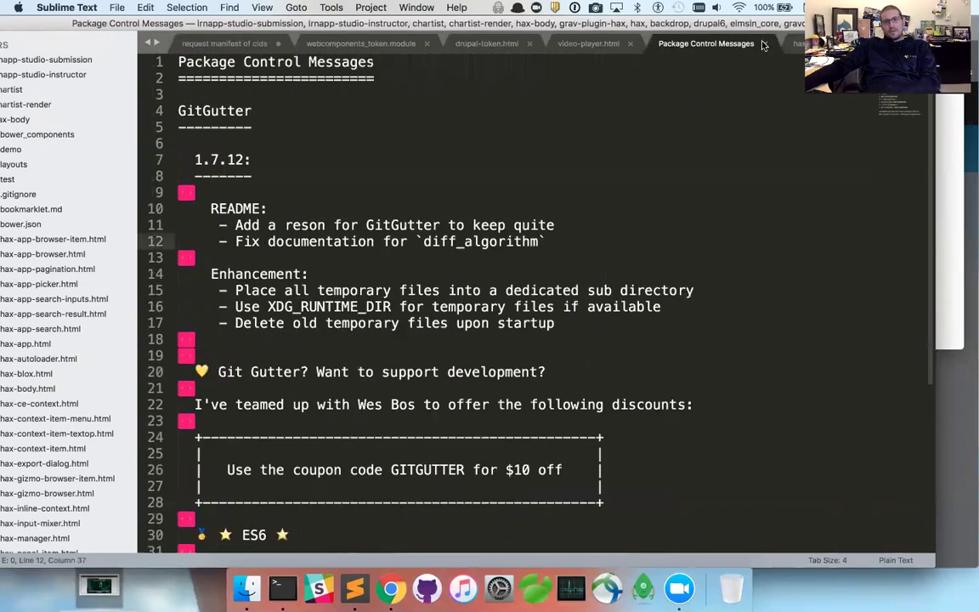
pyautogui.press('super+w')
pyautogui.scroll(-20, 427, 295)
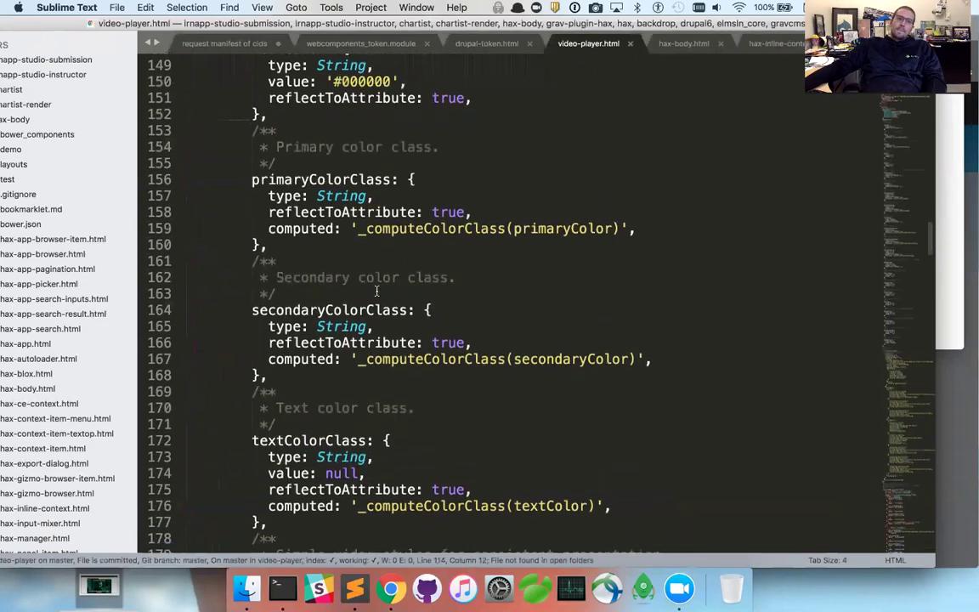
pyautogui.scroll(-15, 367, 293)
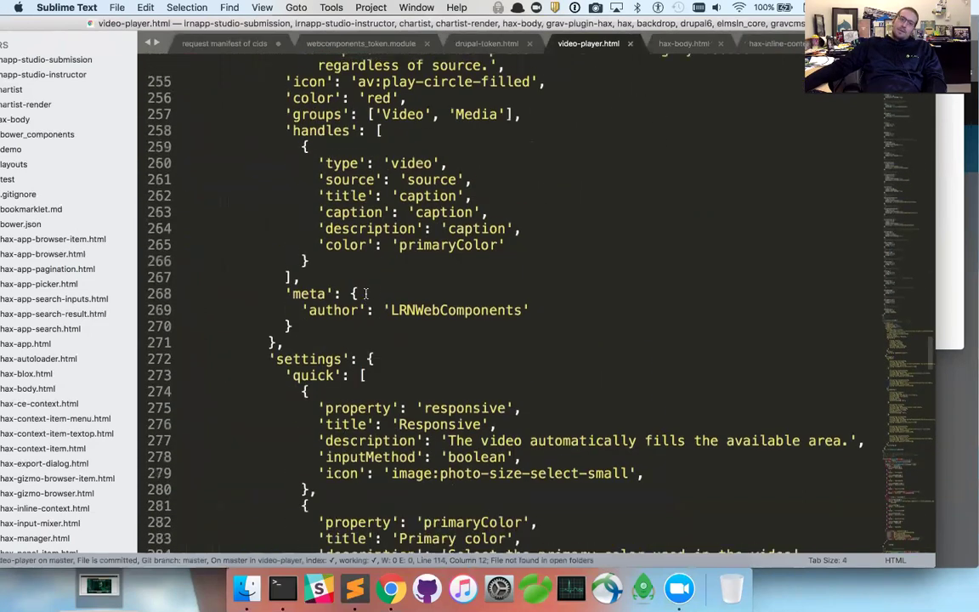
pyautogui.scroll(5, 340, 272)
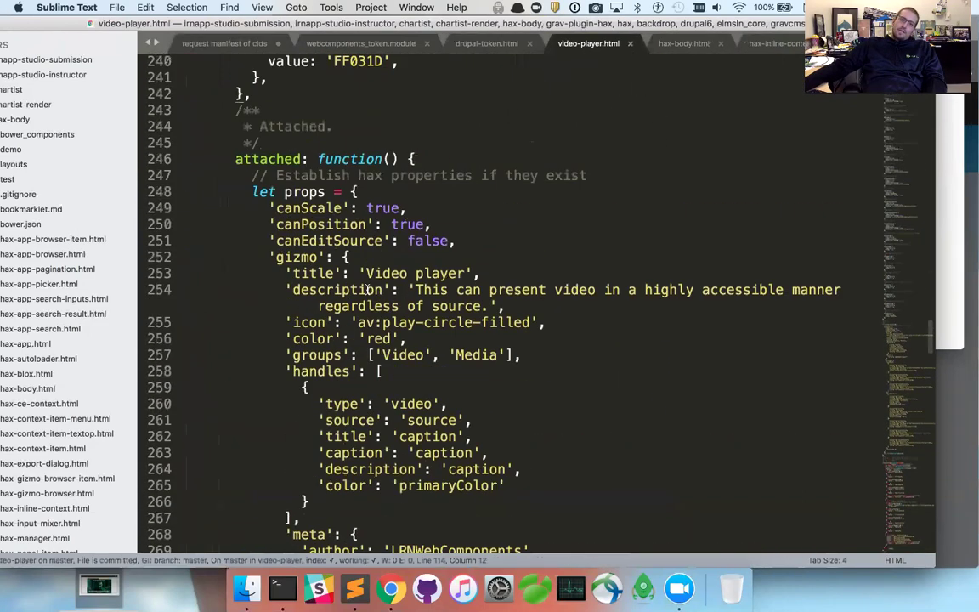
# Step: Fold and unfold the props block, inspecting the canScale and gizmo icon properties
pyautogui.click(178, 191)
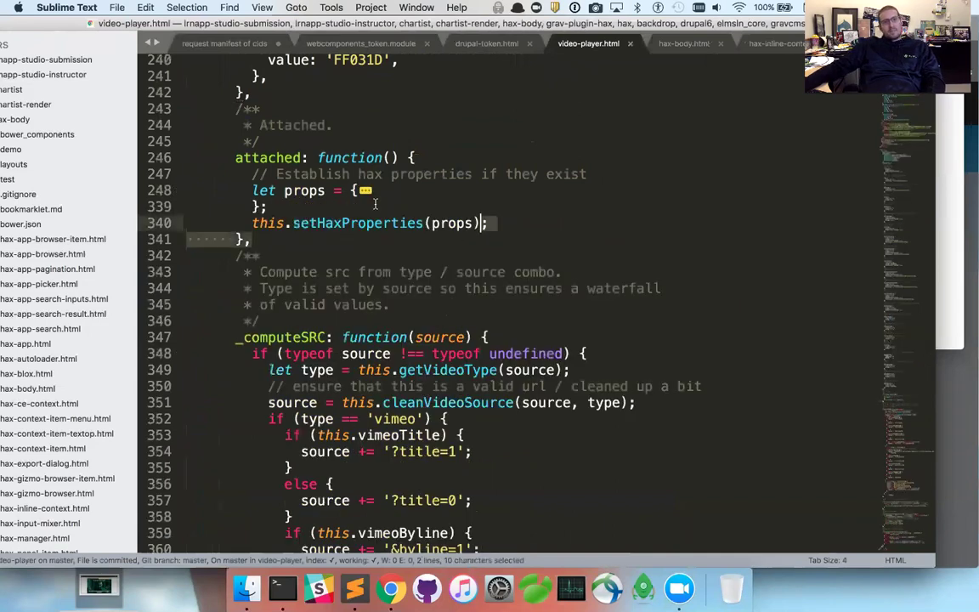
pyautogui.moveTo(253, 223); pyautogui.dragTo(203, 174)
pyautogui.click(203, 174)
pyautogui.click(177, 191)
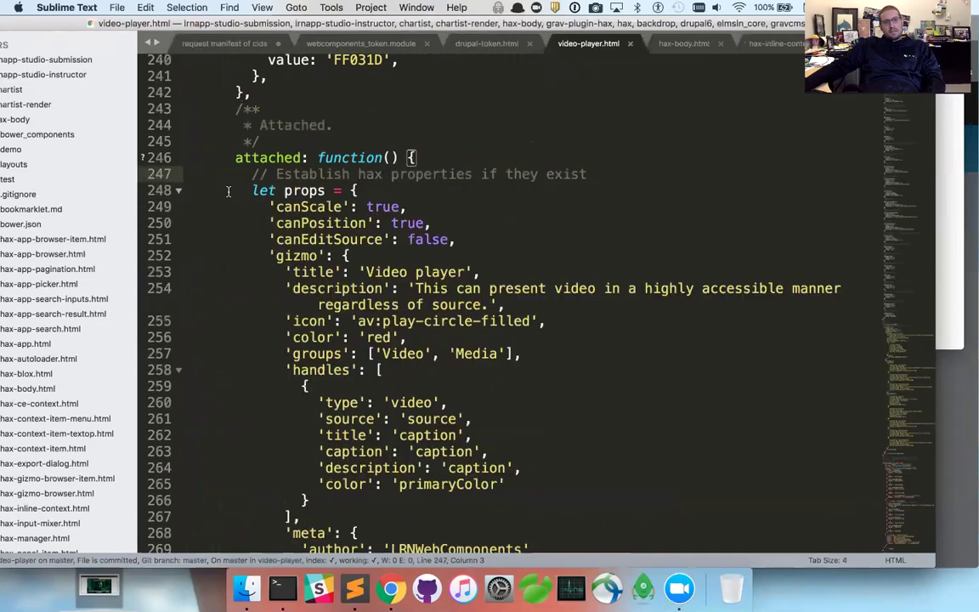
pyautogui.click(311, 206)
pyautogui.scroll(-2, 312, 198)
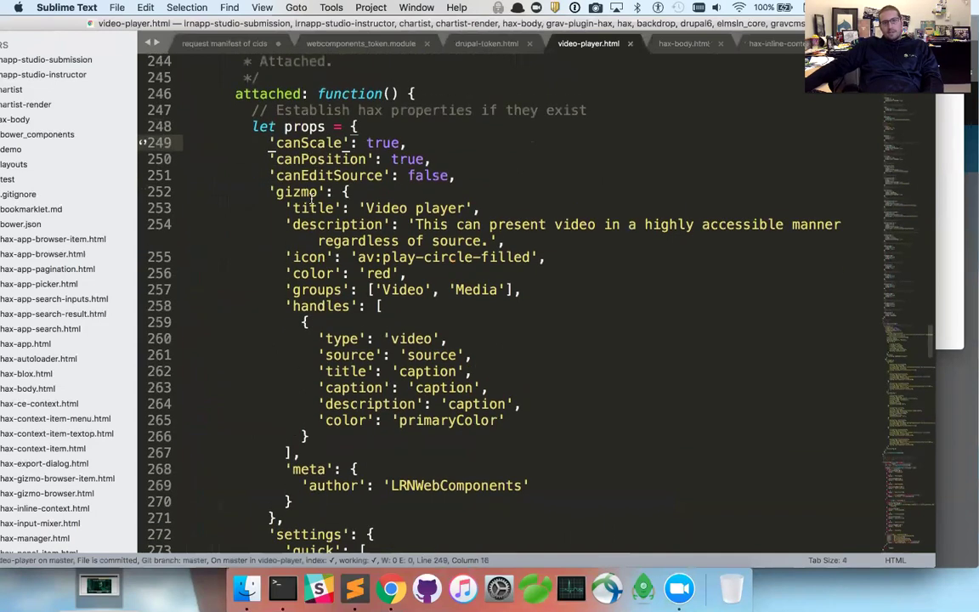
pyautogui.scroll(-2, 302, 191)
pyautogui.click(299, 189)
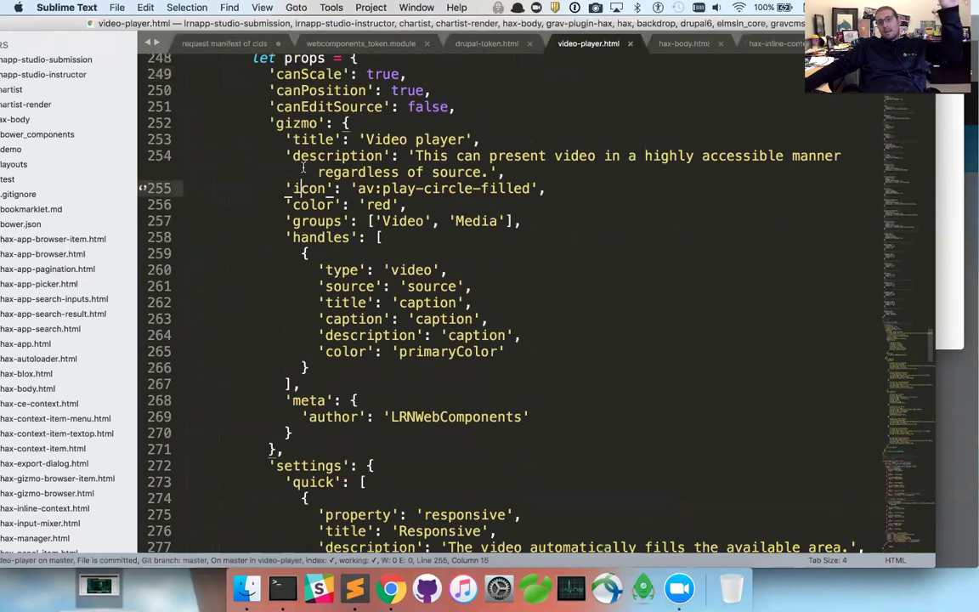
# Step: Review the quick settings: the responsive boolean and the primaryColor and secondaryColor pickers
pyautogui.scroll(-4, 339, 176)
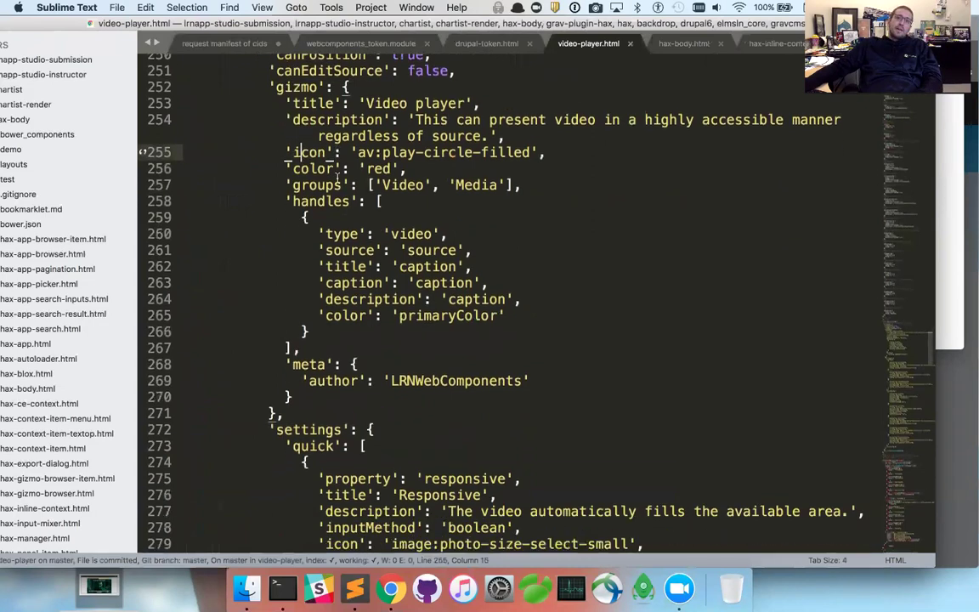
pyautogui.scroll(-2, 330, 178)
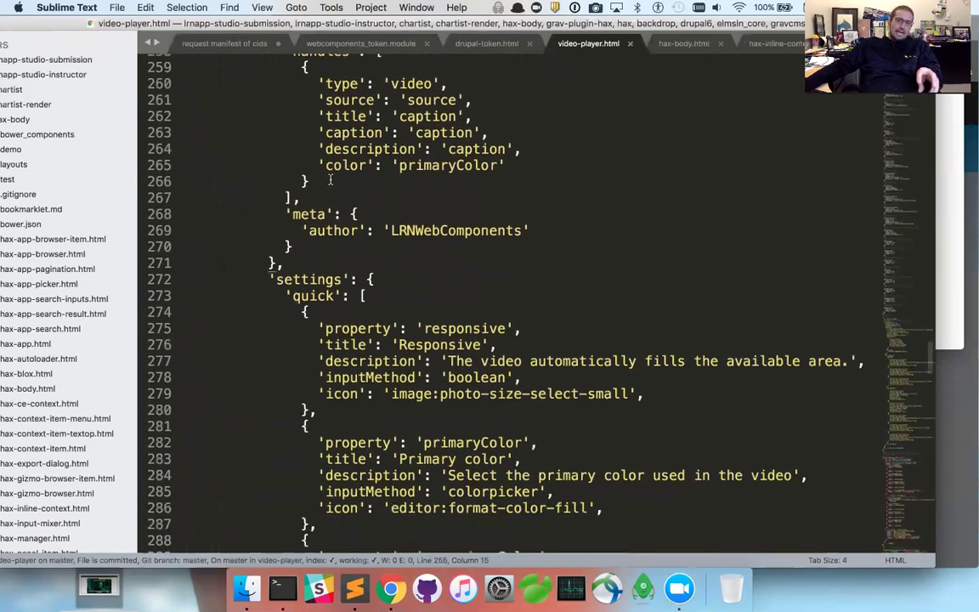
pyautogui.scroll(-3, 329, 177)
pyautogui.scroll(-2, 371, 226)
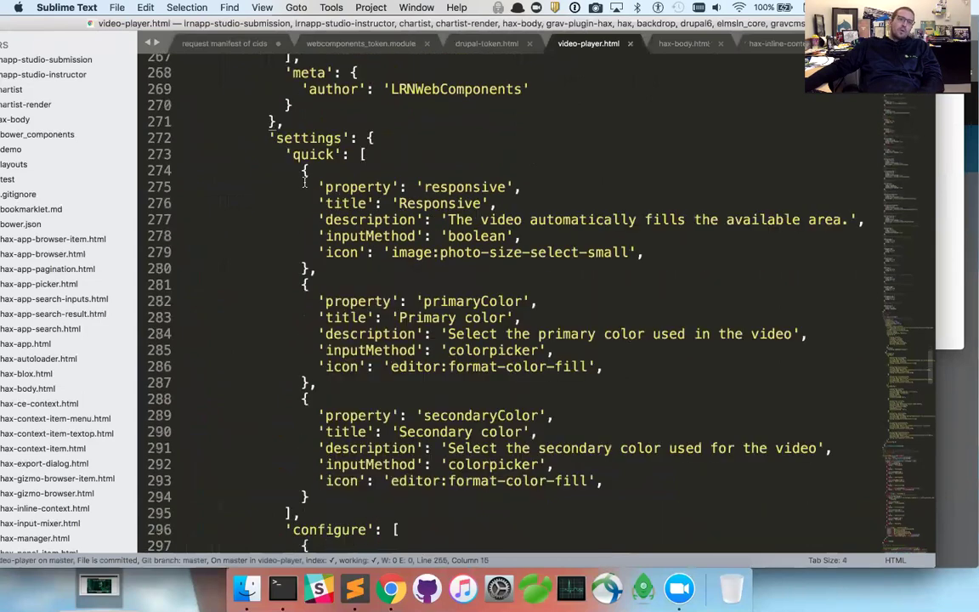
pyautogui.moveTo(285, 170); pyautogui.dragTo(316, 269)
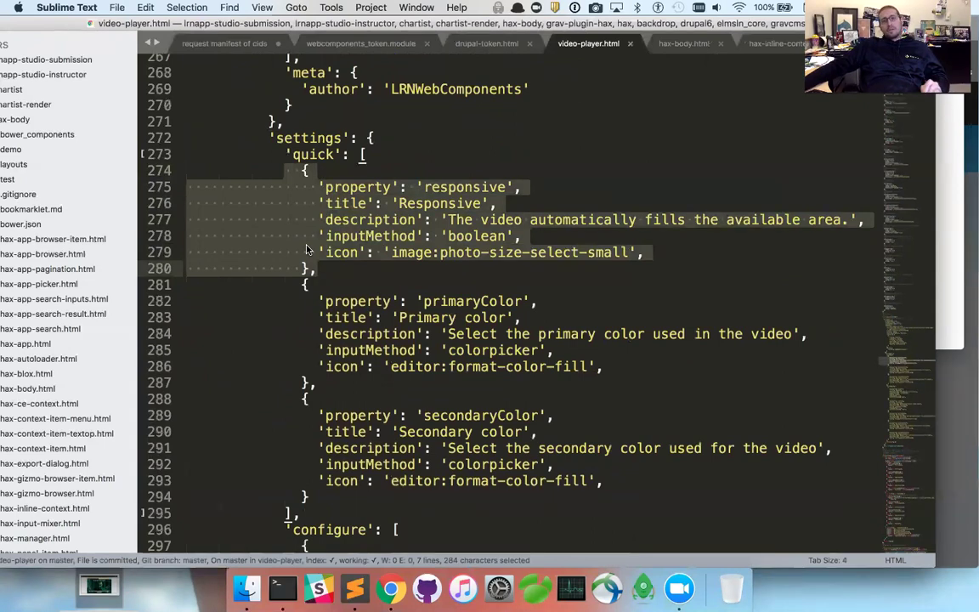
pyautogui.click(347, 276)
pyautogui.click(340, 284)
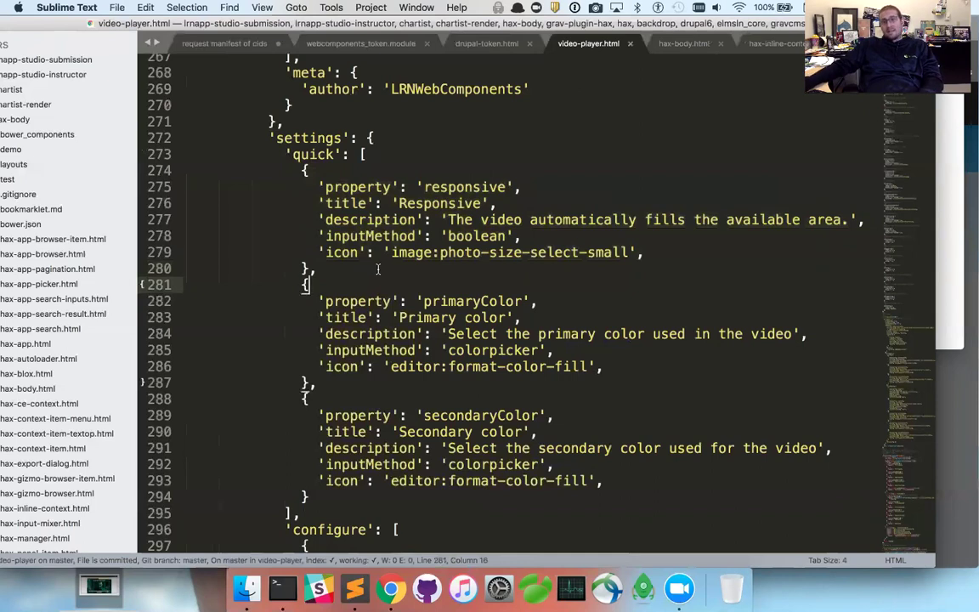
pyautogui.click(630, 182)
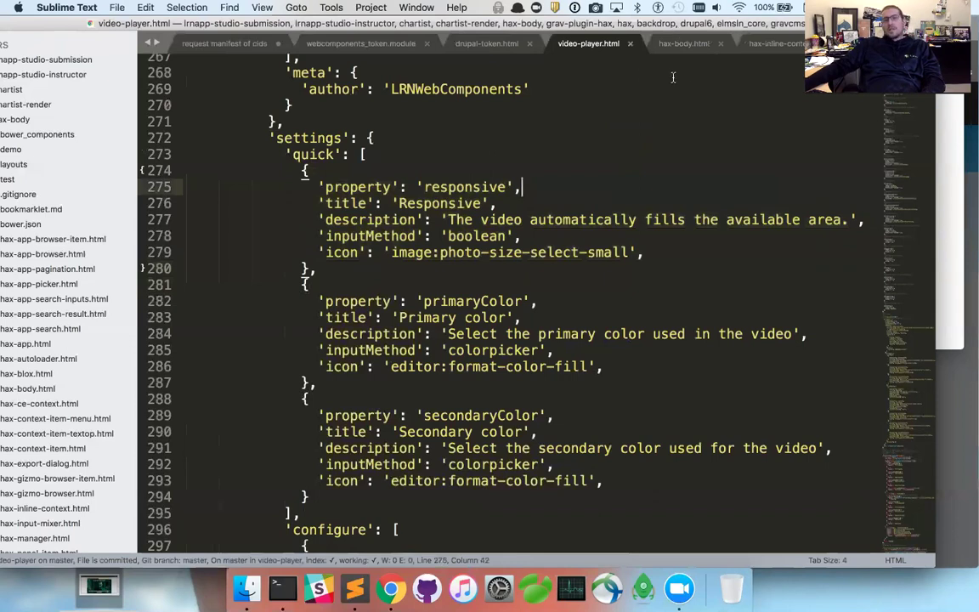
# Step: Close video-player.html, return to Chrome, and dismiss the Select gizmo dialog
pyautogui.click(629, 45)
pyautogui.press('super+Tab')
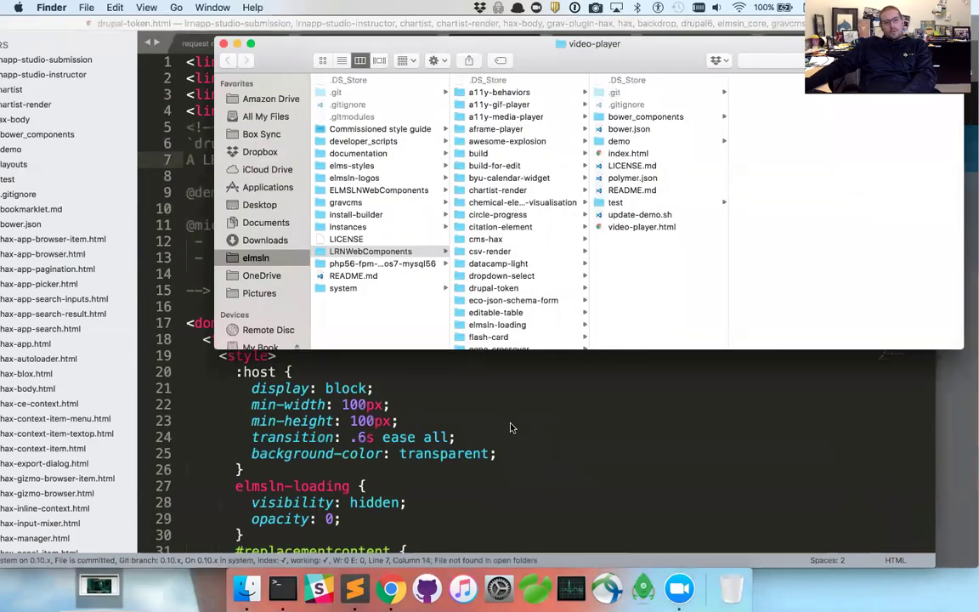
pyautogui.press('super+Tab')
pyautogui.click(496, 323)
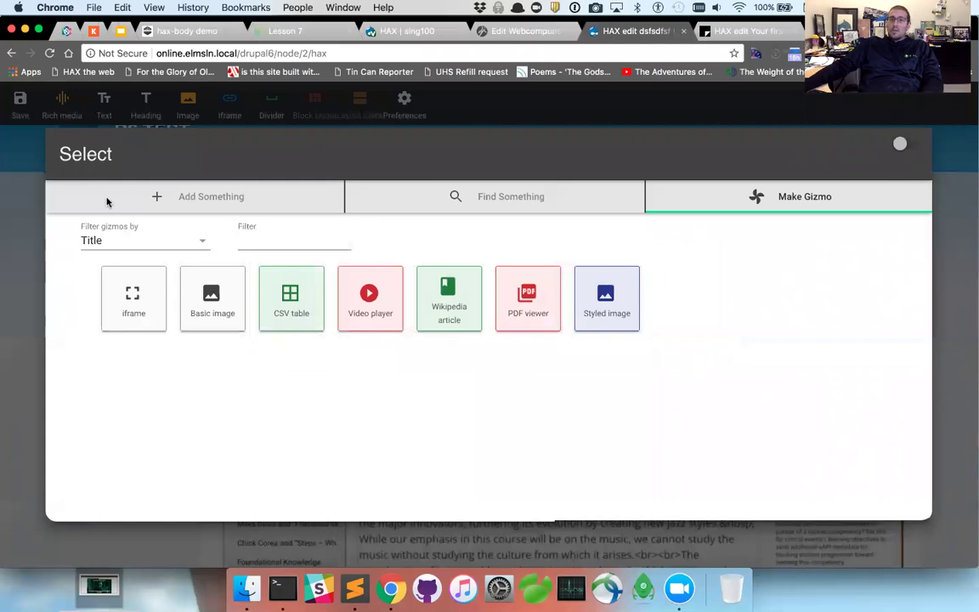
pyautogui.click(548, 112)
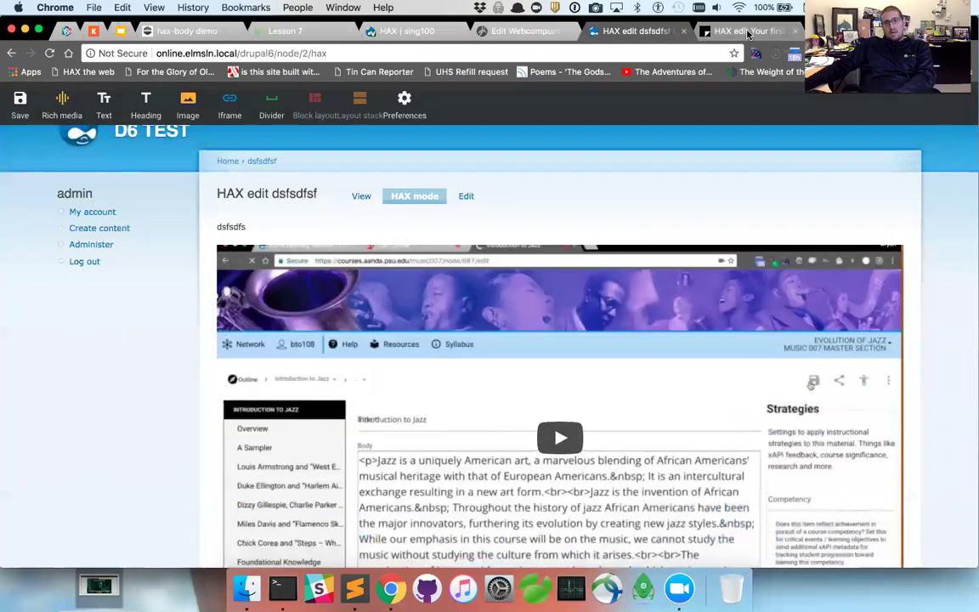
# Step: Save the Backdrop post's HAX edits, then move to the Lesson 7 course page
pyautogui.click(739, 31)
pyautogui.scroll(-1, 340, 365)
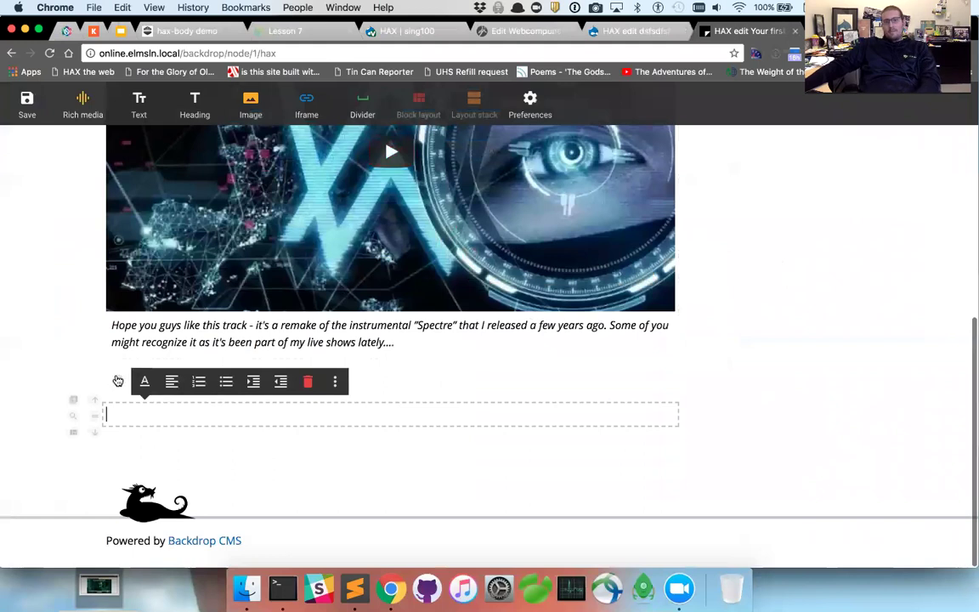
pyautogui.click(119, 382)
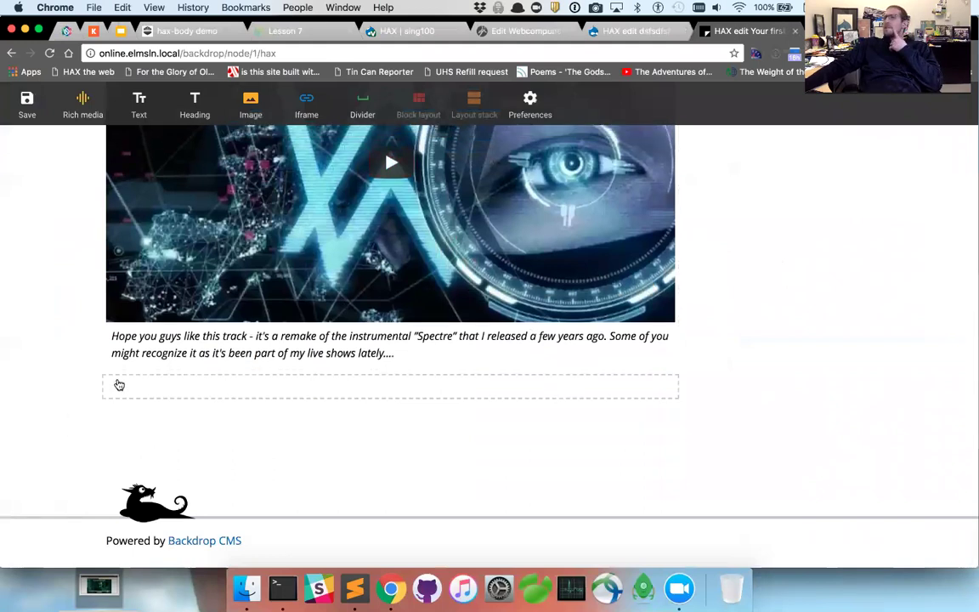
pyautogui.press('super+r')
pyautogui.click(27, 115)
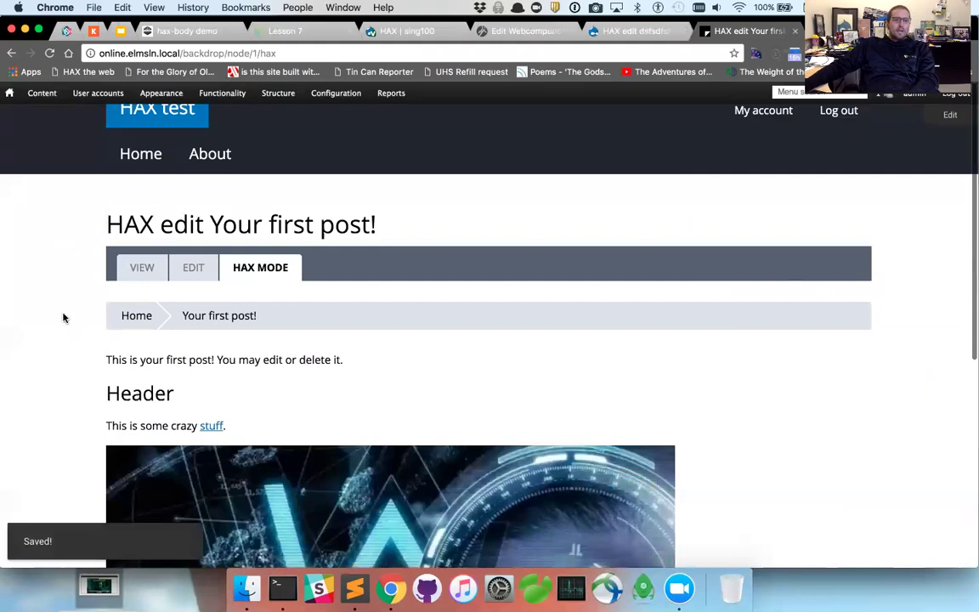
pyautogui.scroll(-3, 40, 289)
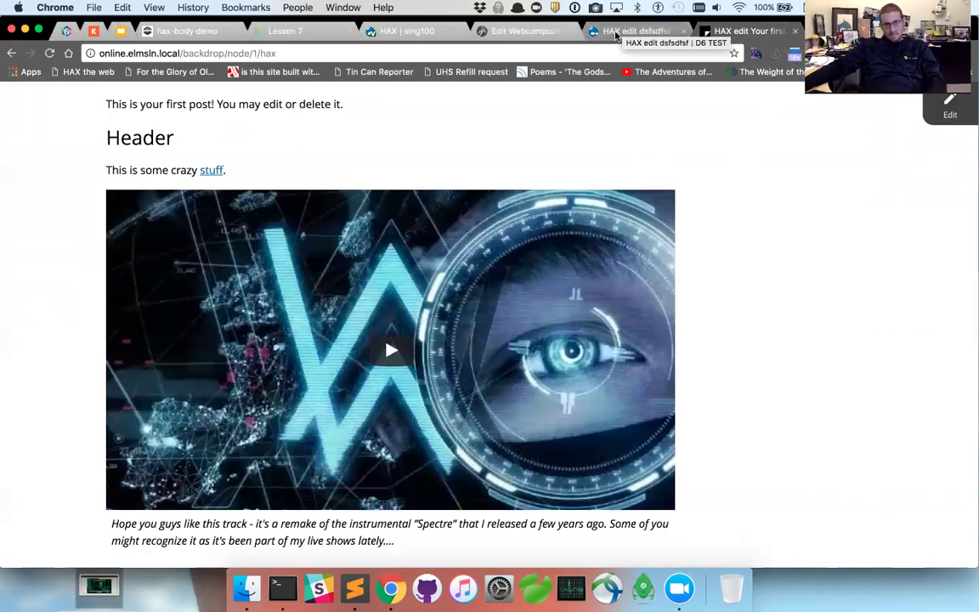
pyautogui.click(308, 34)
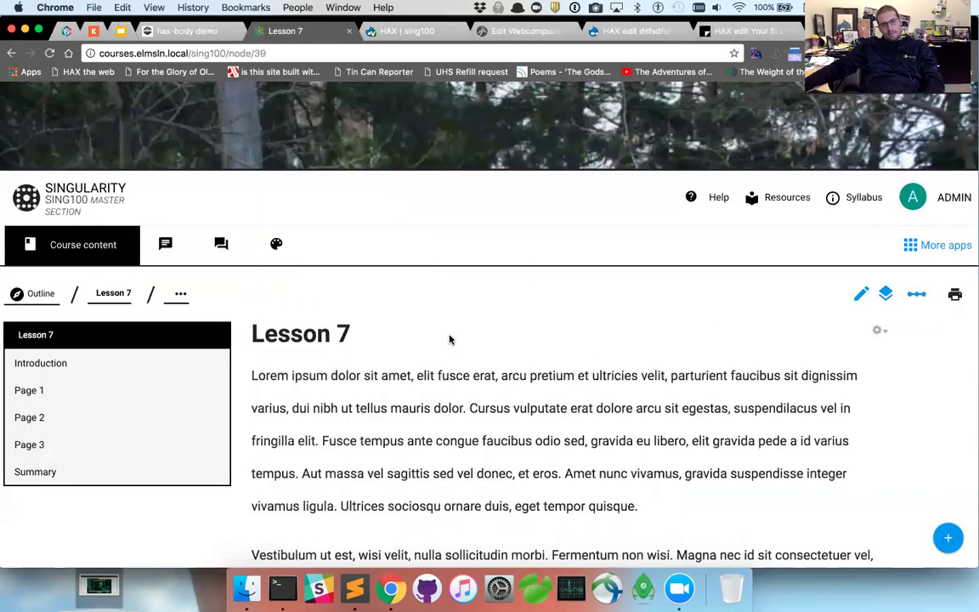
# Step: Open the SING100 course's Page 1 in the HAX editor
pyautogui.scroll(-3, 281, 339)
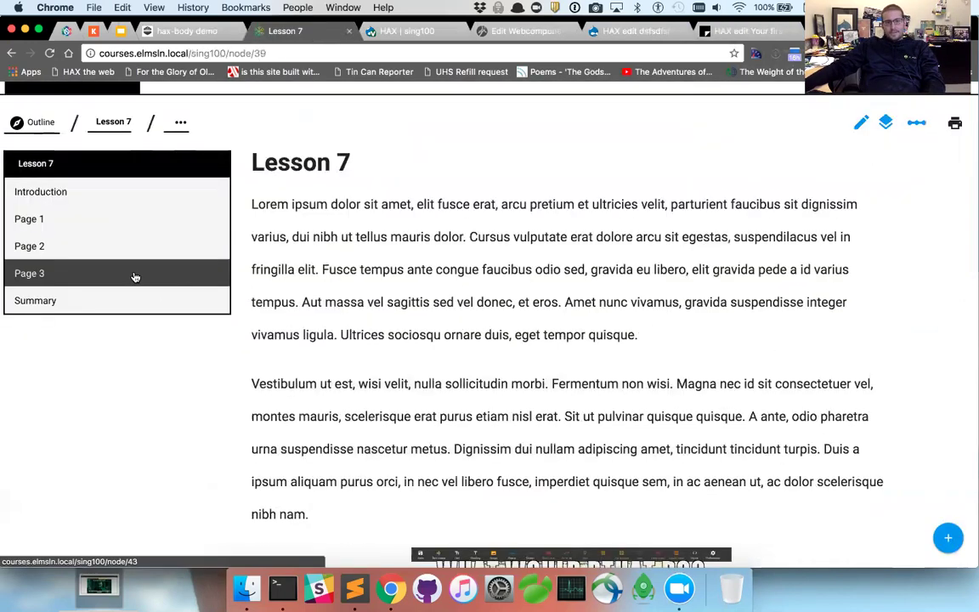
pyautogui.scroll(3, 148, 332)
pyautogui.click(142, 397)
pyautogui.click(886, 292)
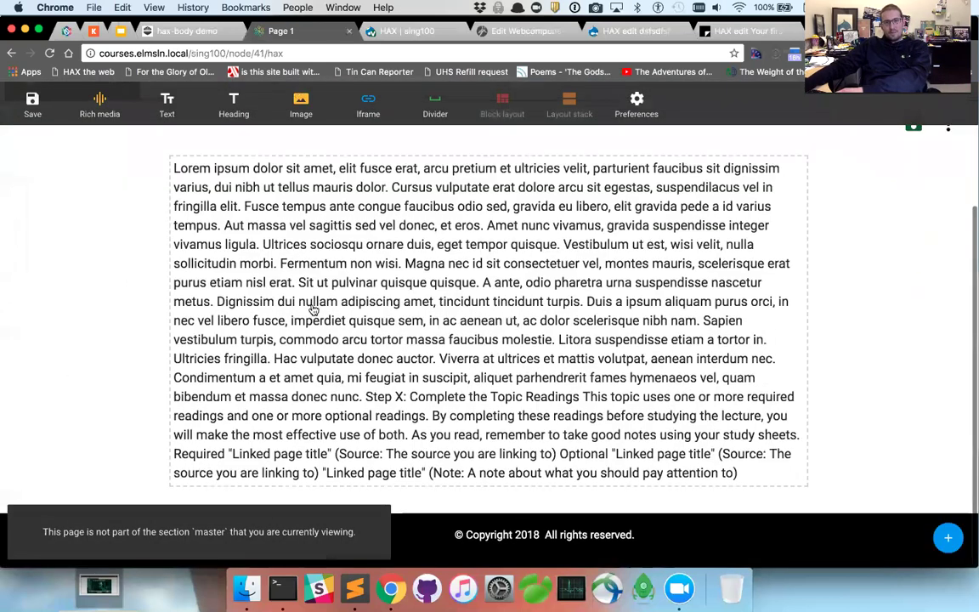
# Step: Replace the Lorem ipsum paragraph with placeholder text 'dfdsfsfs dssfdsfdfsds…' and exit block editing
pyautogui.click(317, 424)
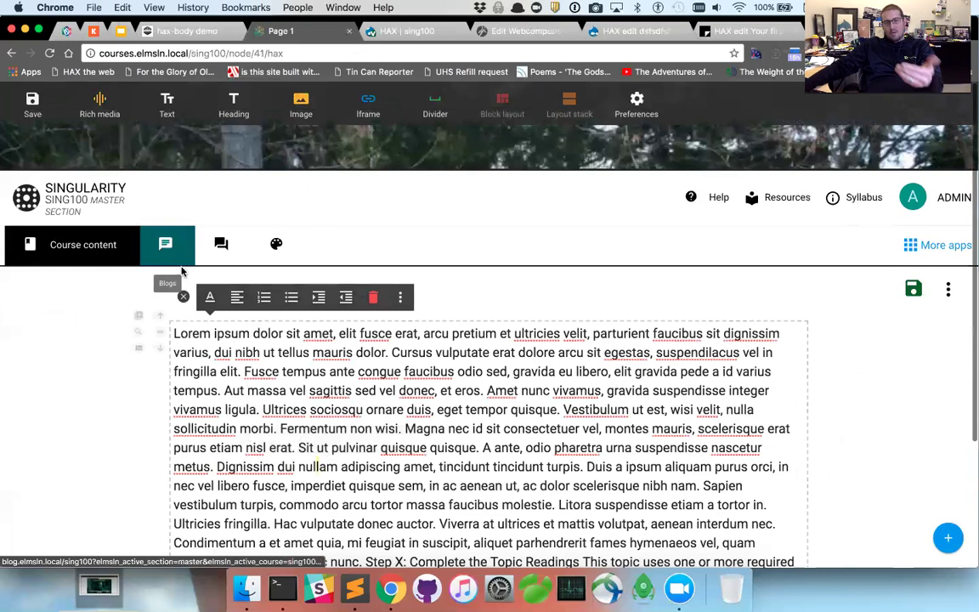
pyautogui.click(183, 297)
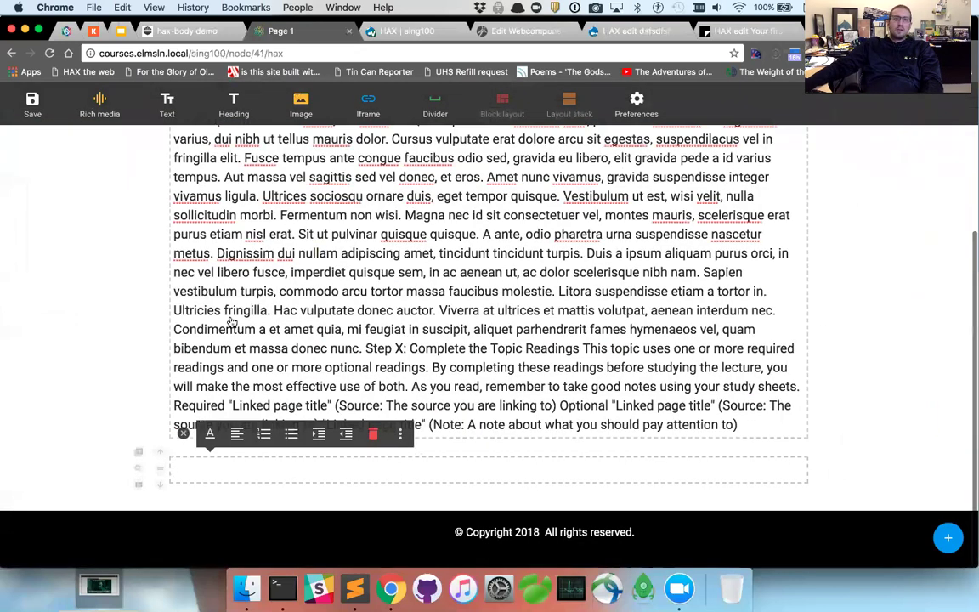
pyautogui.scroll(10, 230, 315)
pyautogui.click(228, 408)
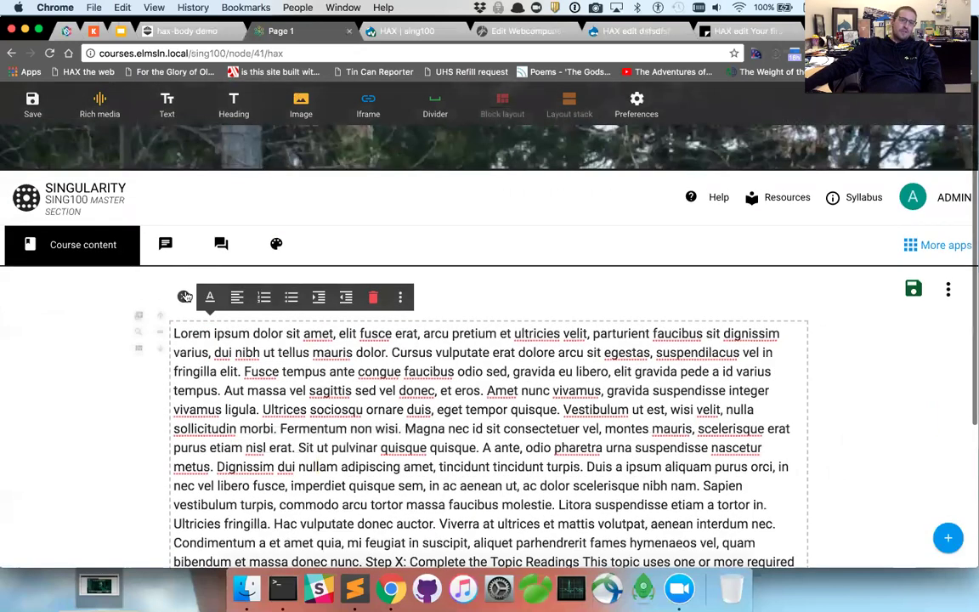
pyautogui.click(373, 297)
pyautogui.click(459, 333)
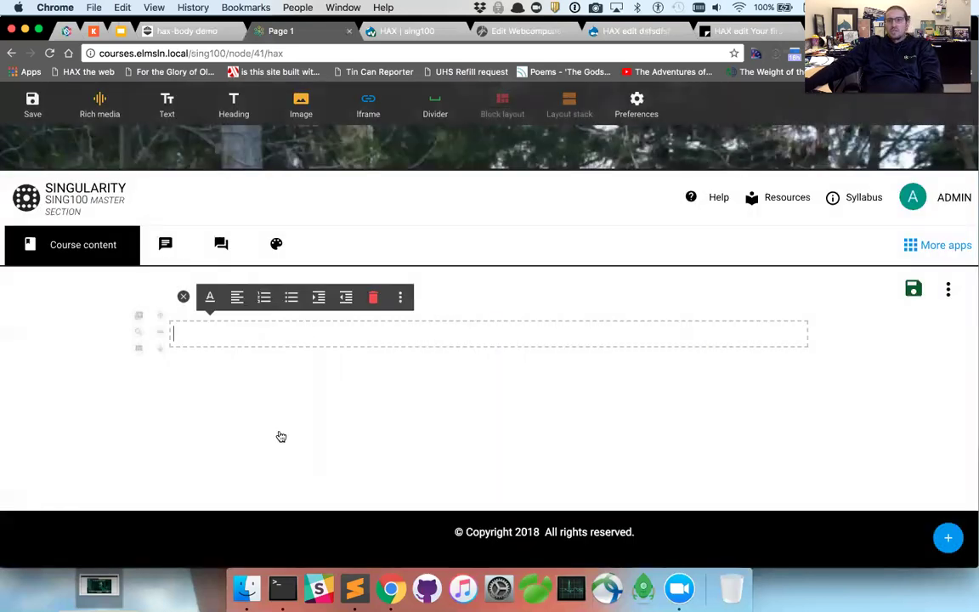
pyautogui.write('dfdsfsfs')
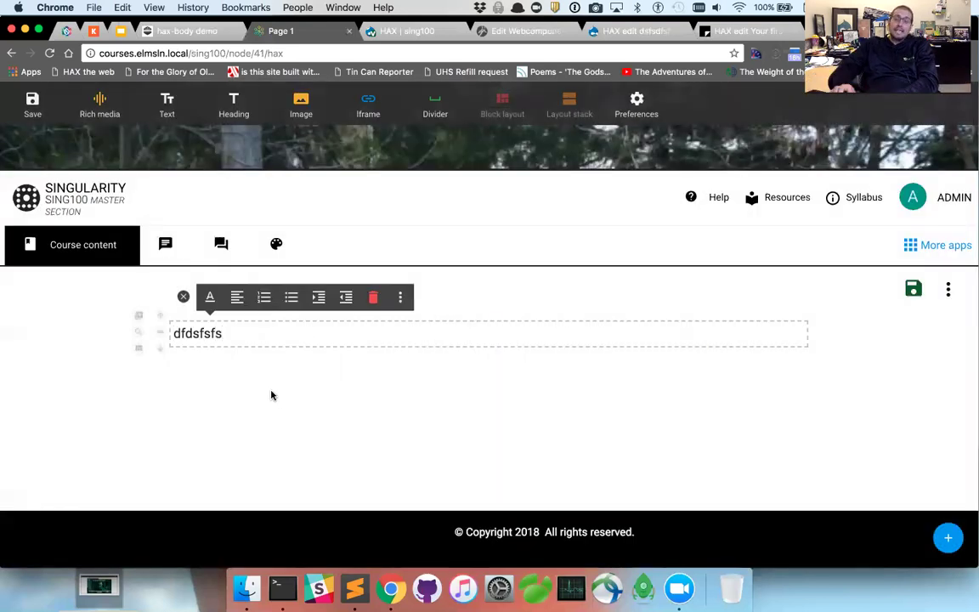
pyautogui.write(' dssfdsfdfsds f dfss df dfs dfs dfs fsdfs ddfsdfs')
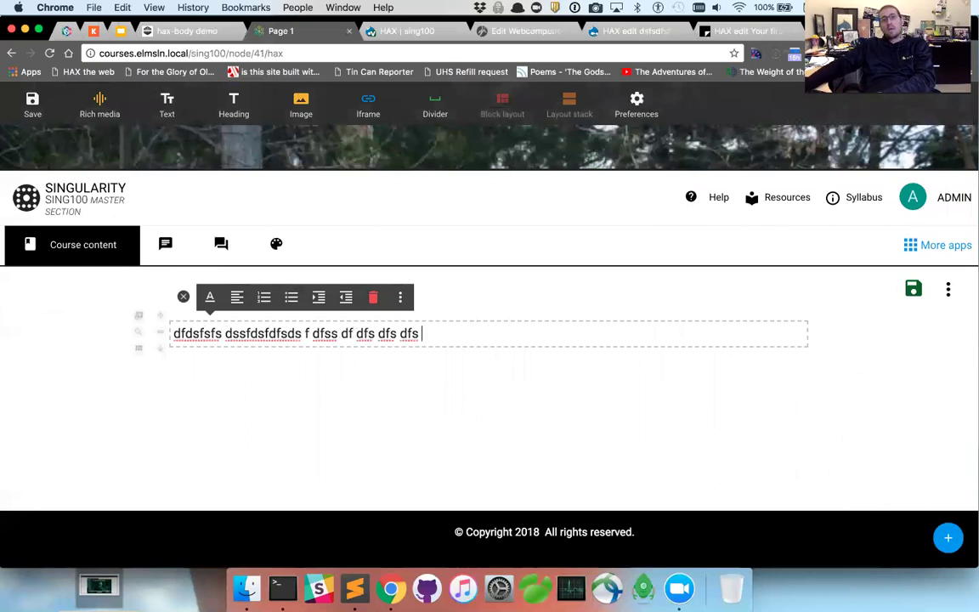
pyautogui.click(182, 297)
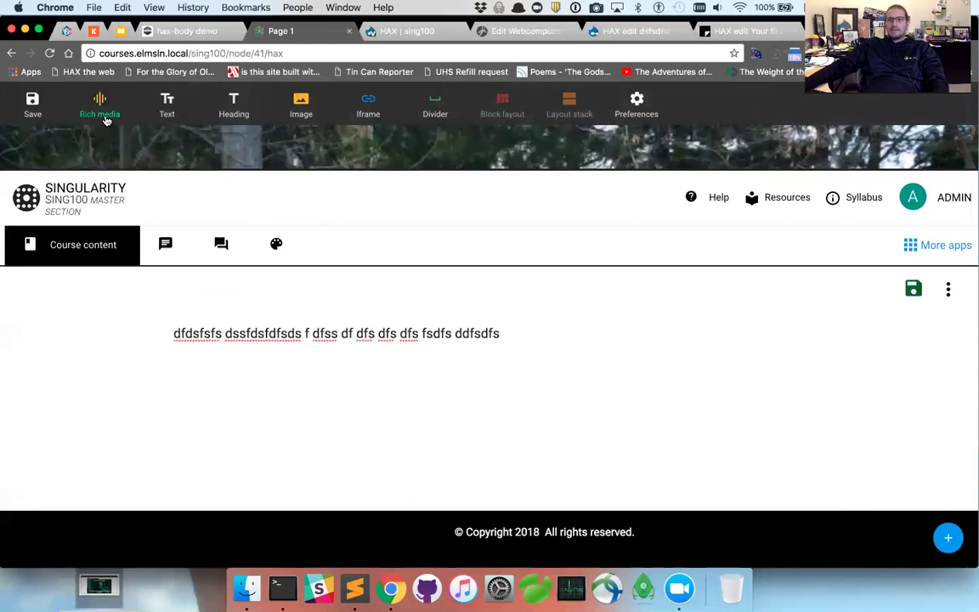
pyautogui.click(948, 289)
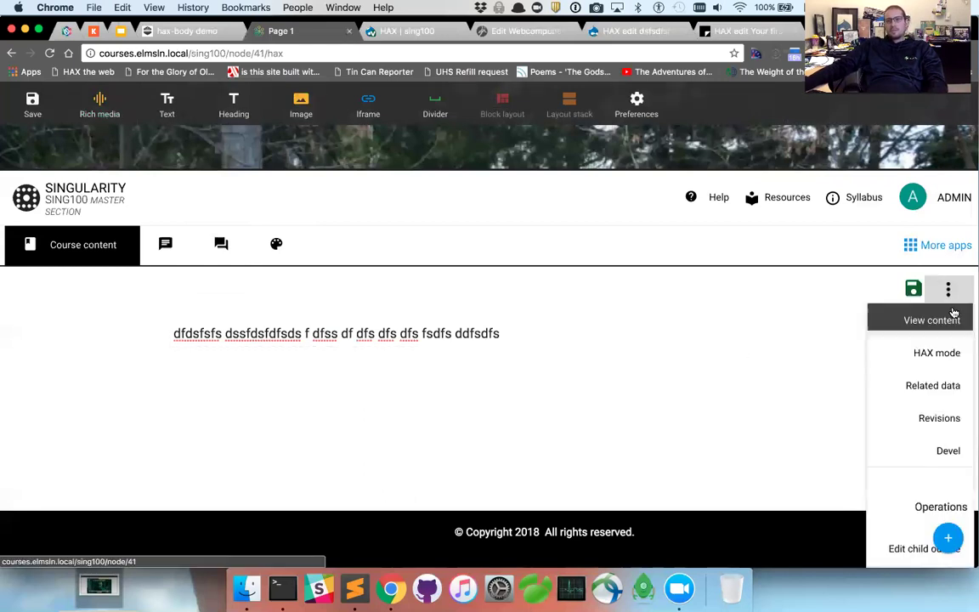
pyautogui.click(704, 397)
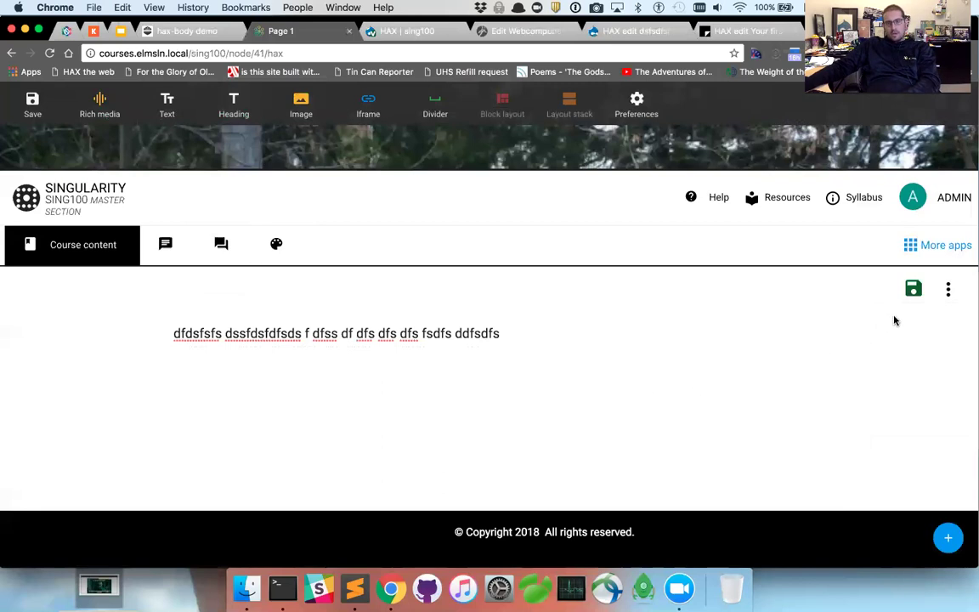
# Step: Change the page URL to /edit to load Page 1's edit form
pyautogui.click(288, 53)
pyautogui.doubleClick(278, 52)
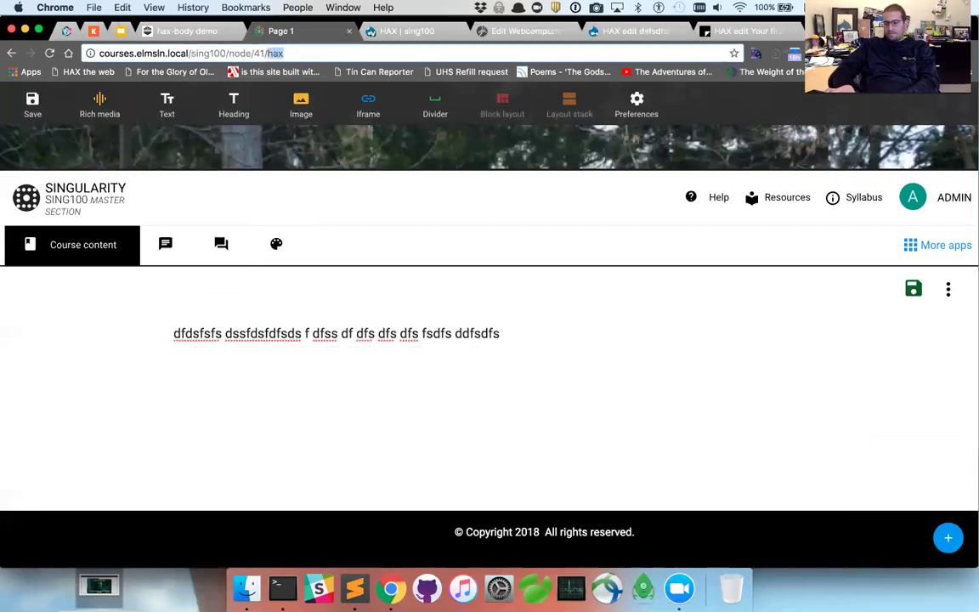
pyautogui.write('edit')
pyautogui.press('Return')
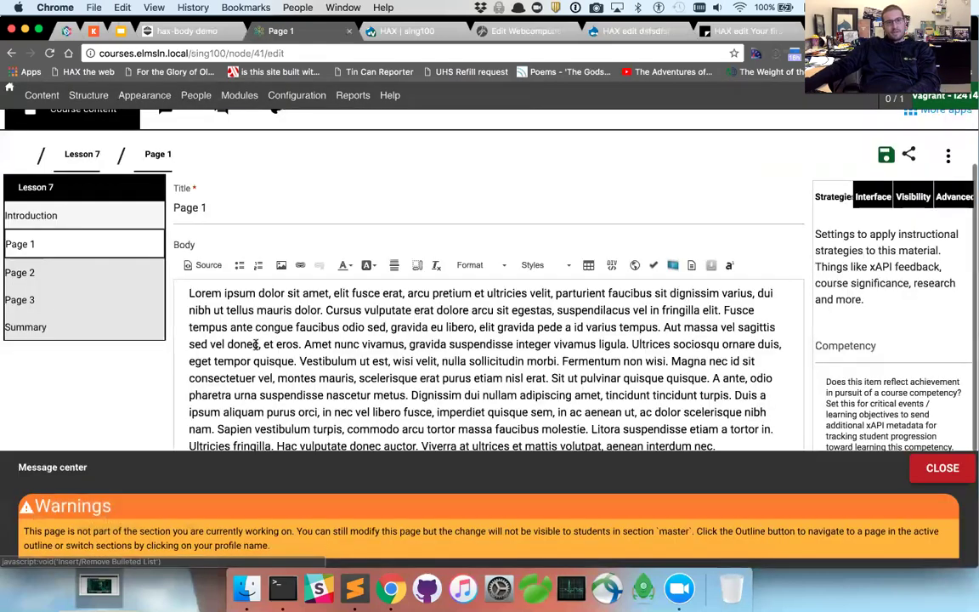
# Step: Replace the entire Body text with the ciscode token, pasted on two lines
pyautogui.click(255, 343)
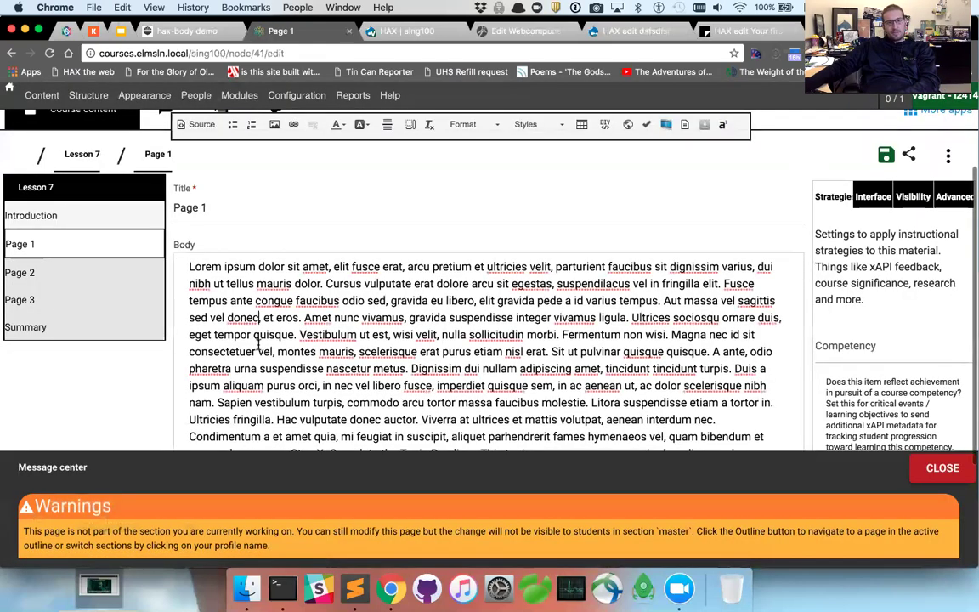
pyautogui.click(347, 406)
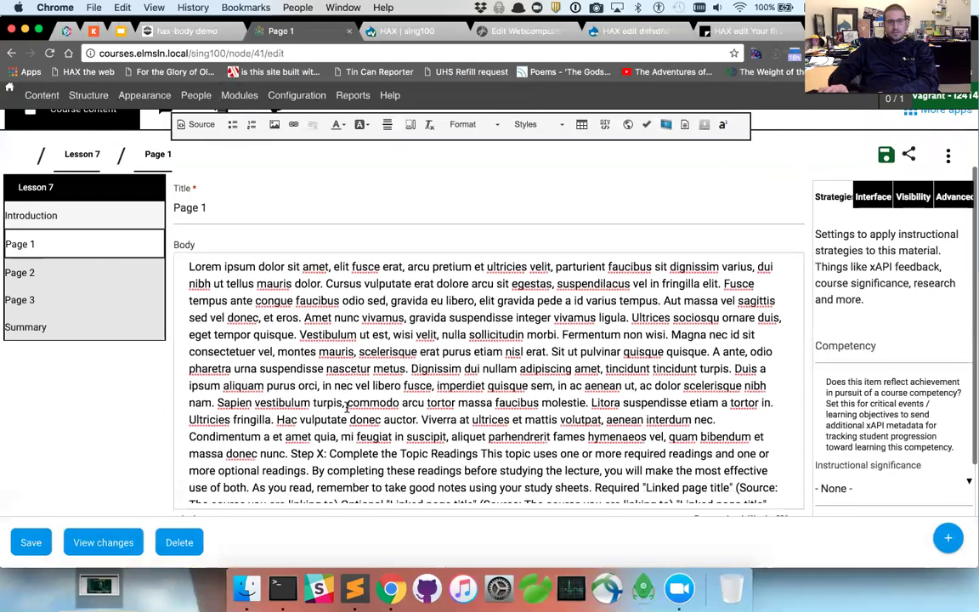
pyautogui.press('super+a')
pyautogui.press('BackSpace')
pyautogui.press('super+alt+c')
pyautogui.write('[cis')
pyautogui.press('Return')
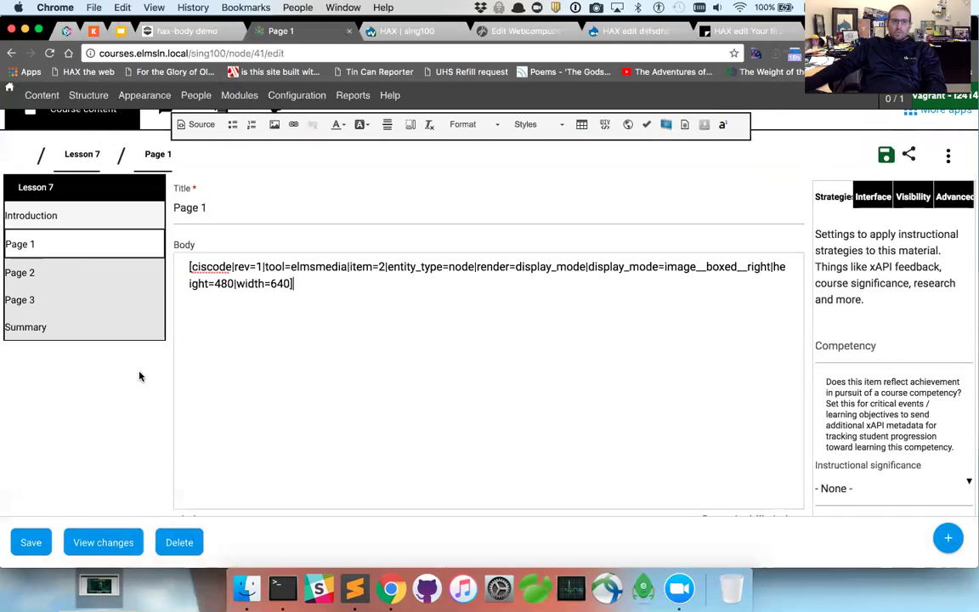
pyautogui.moveTo(192, 240); pyautogui.dragTo(363, 323)
pyautogui.press('super+c')
pyautogui.click(363, 324)
pyautogui.press('Return')
pyautogui.press('Return')
pyautogui.press('super+v')
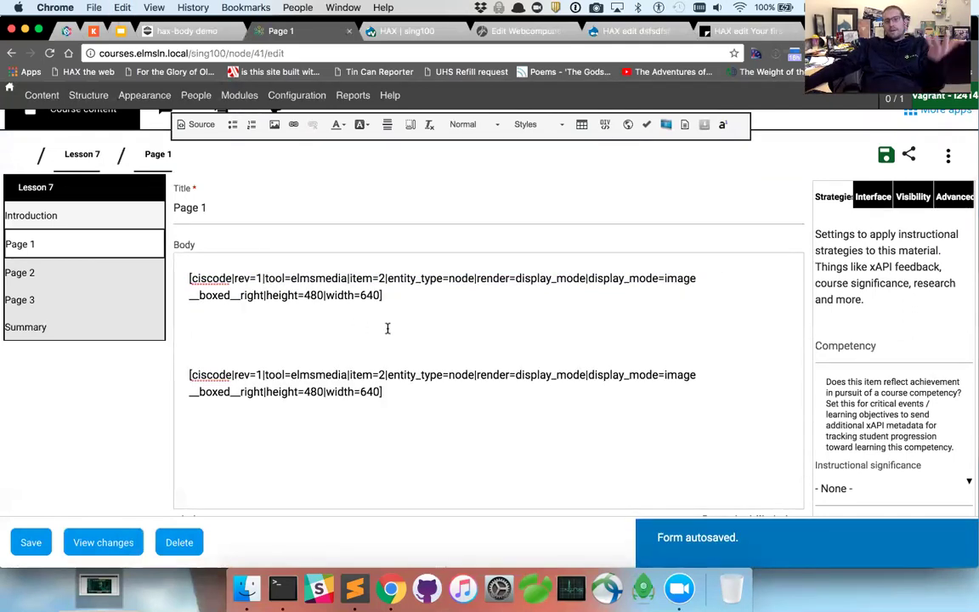
# Step: Save Page 1 and inspect the rendered document photo's markup
pyautogui.click(31, 535)
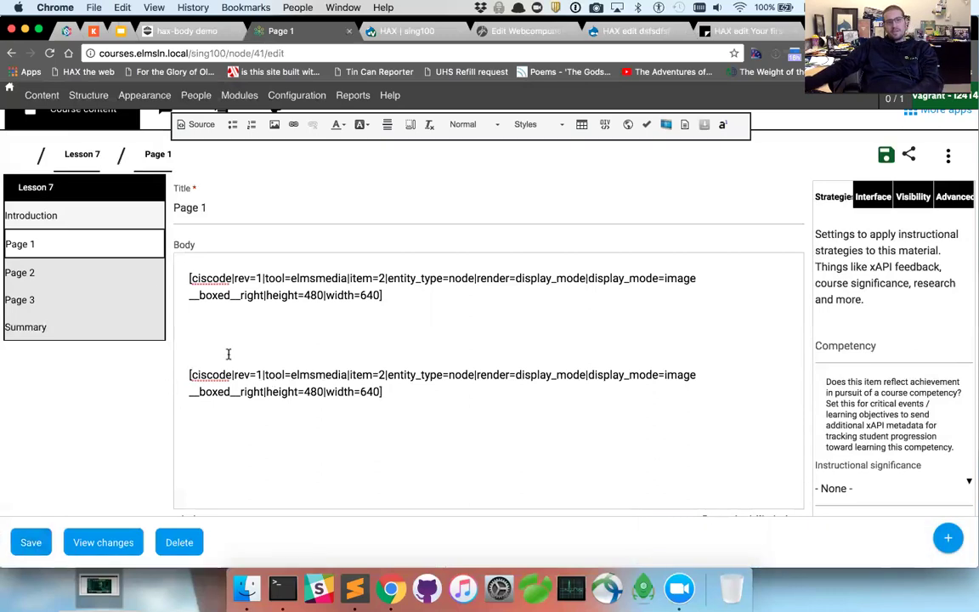
pyautogui.click(31, 541)
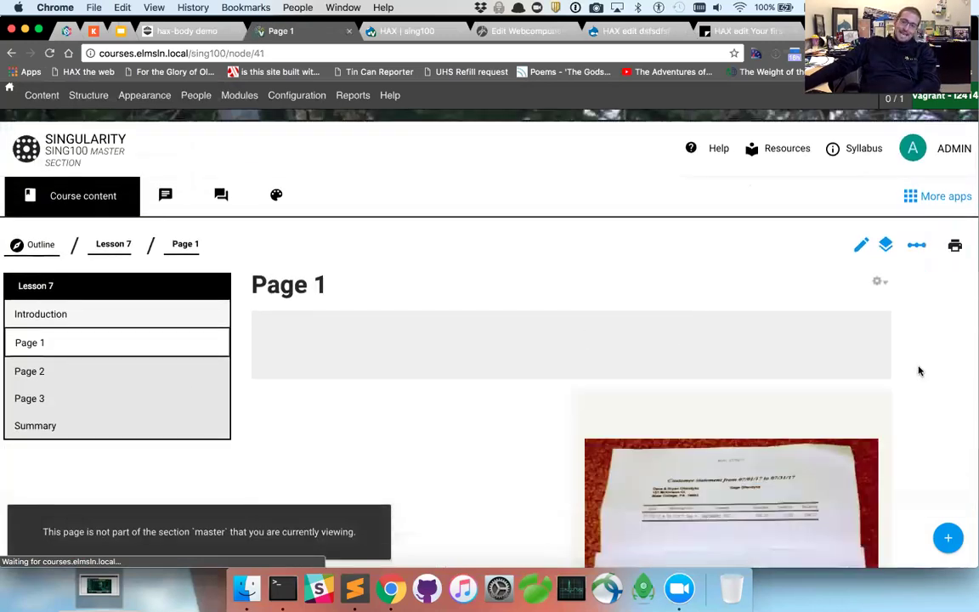
pyautogui.scroll(-1, 928, 363)
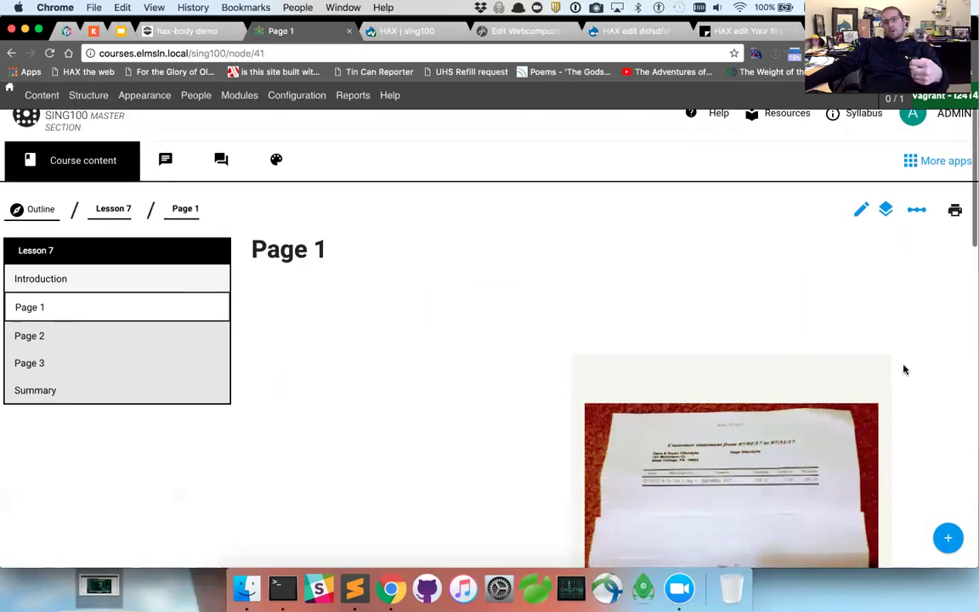
pyautogui.scroll(-3, 850, 357)
pyautogui.rightClick(599, 280)
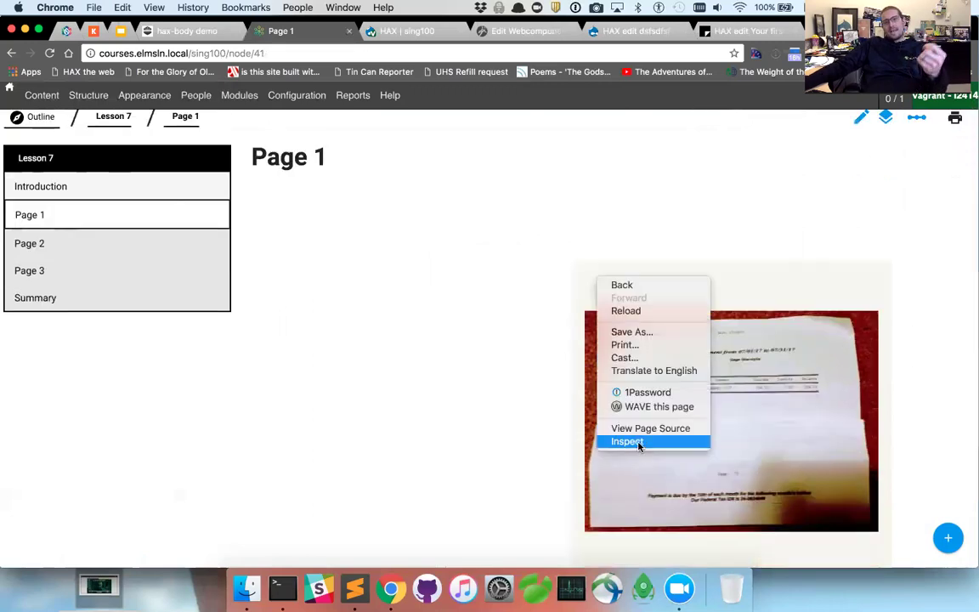
pyautogui.click(634, 394)
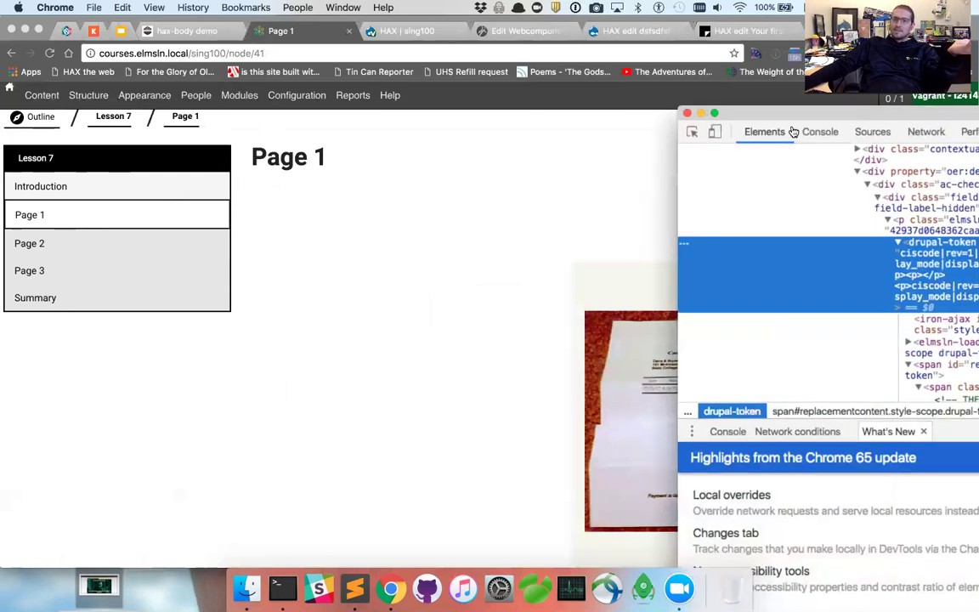
# Step: Examine the drupal-token element in DevTools, then reopen Page 1 in HAX editing mode
pyautogui.press('super+shift+d')
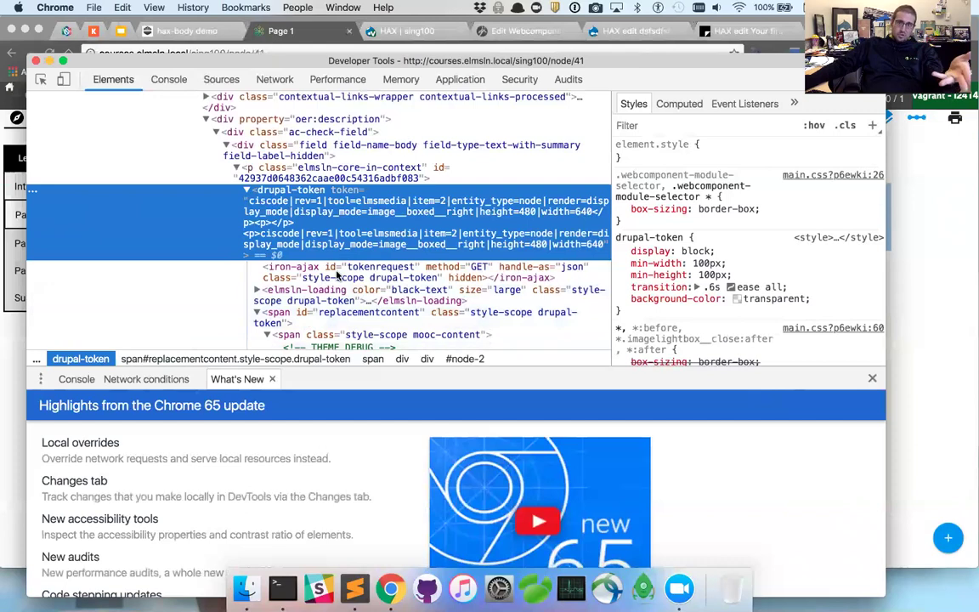
pyautogui.scroll(-2, 338, 281)
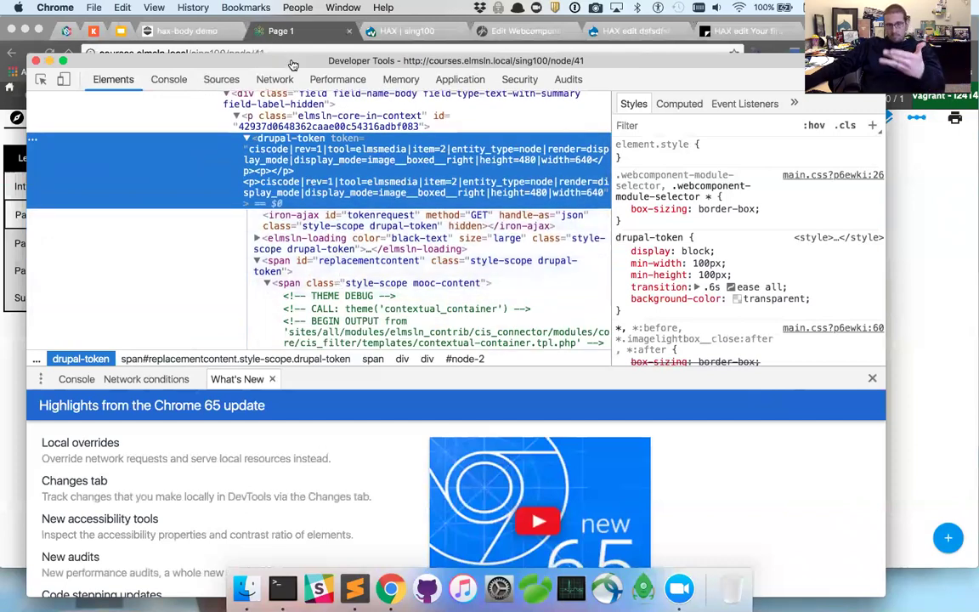
pyautogui.click(950, 201)
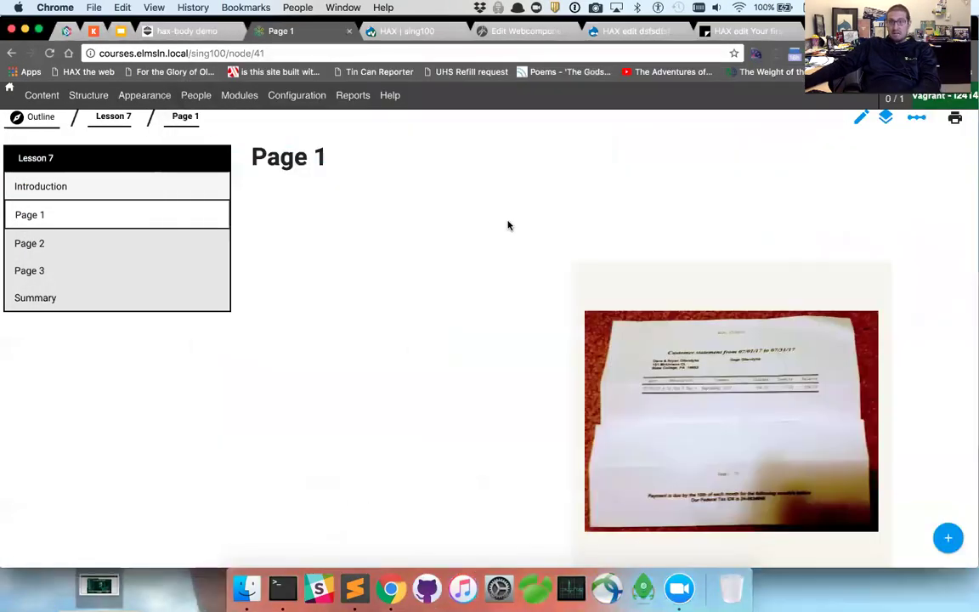
pyautogui.click(884, 138)
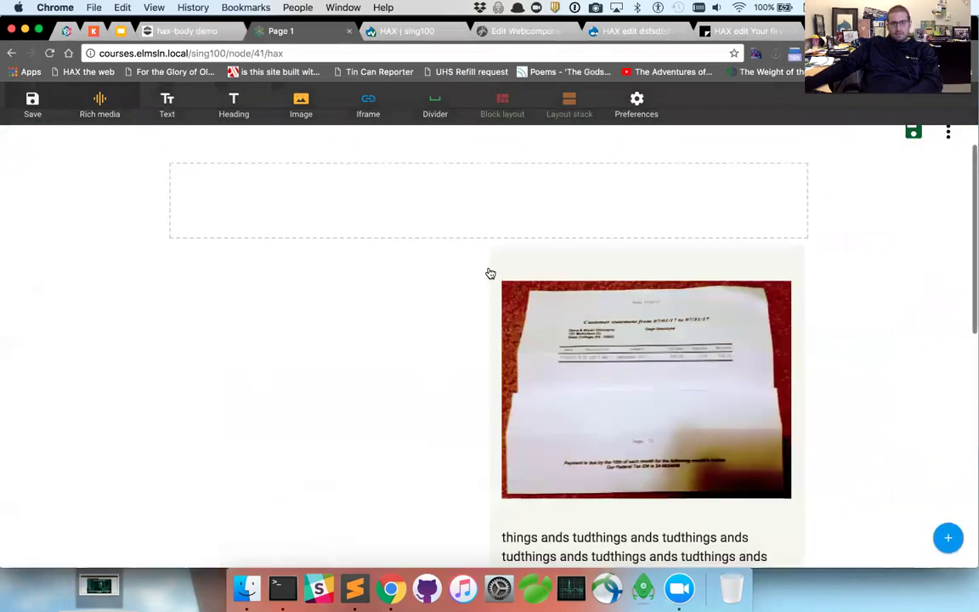
# Step: Open Rich media's Make Gizmo list, showing iframe, Basic image, Video player and Token
pyautogui.click(490, 273)
pyautogui.scroll(3, 424, 285)
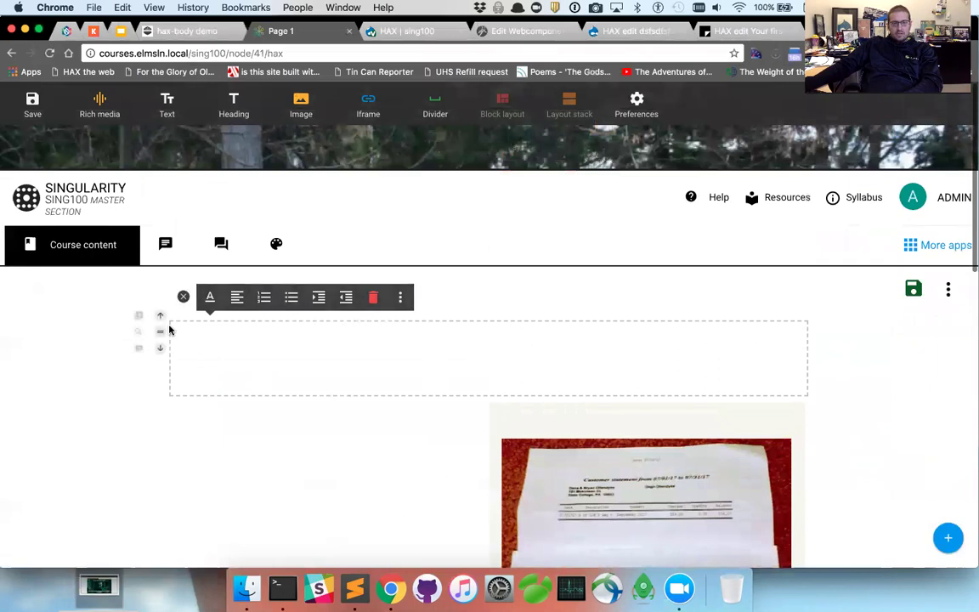
pyautogui.click(184, 298)
pyautogui.click(102, 110)
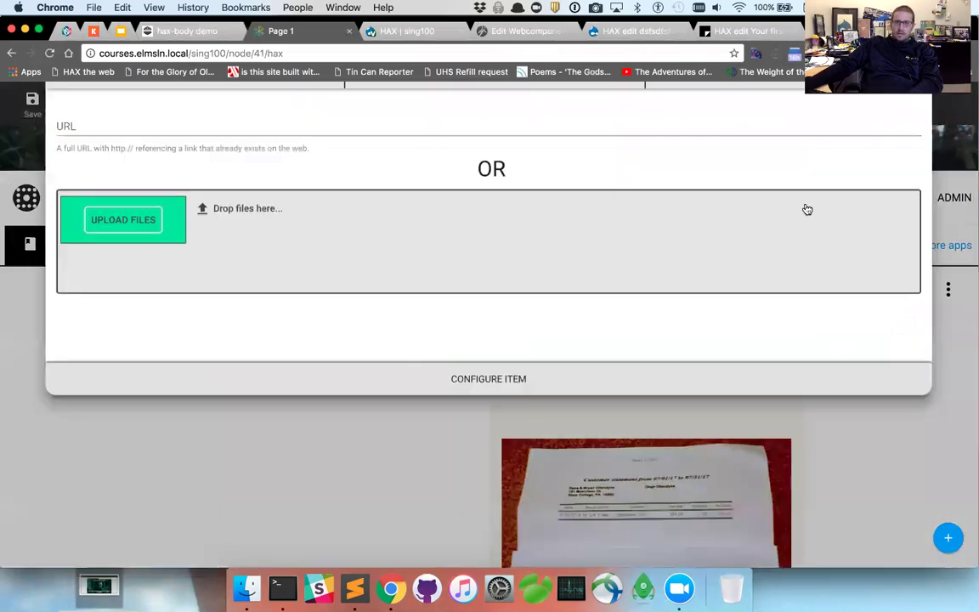
pyautogui.click(801, 200)
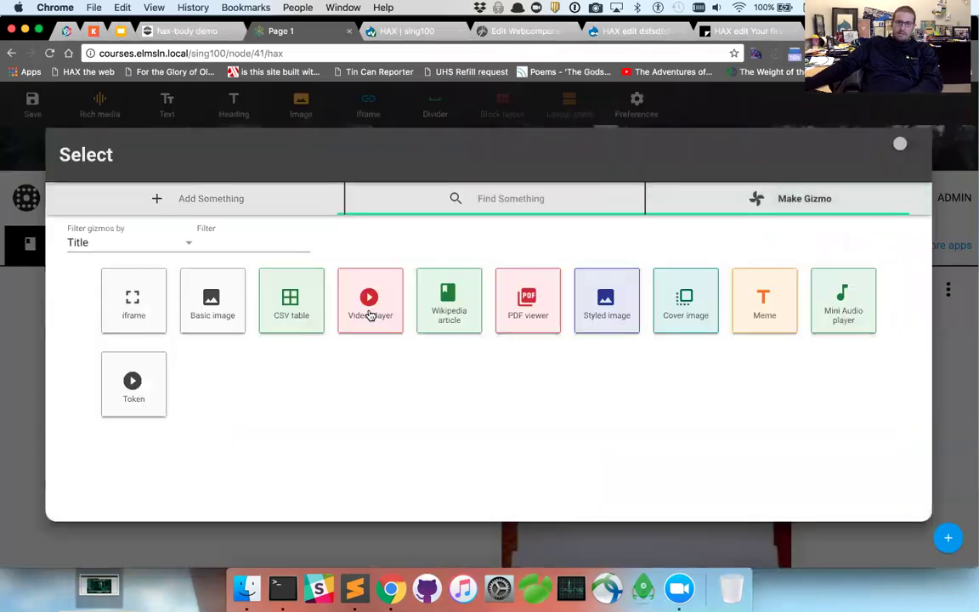
# Step: Choose the Token gizmo and paste the ciscode token into its Token field
pyautogui.click(131, 391)
pyautogui.click(507, 281)
pyautogui.press('super+shift+v')
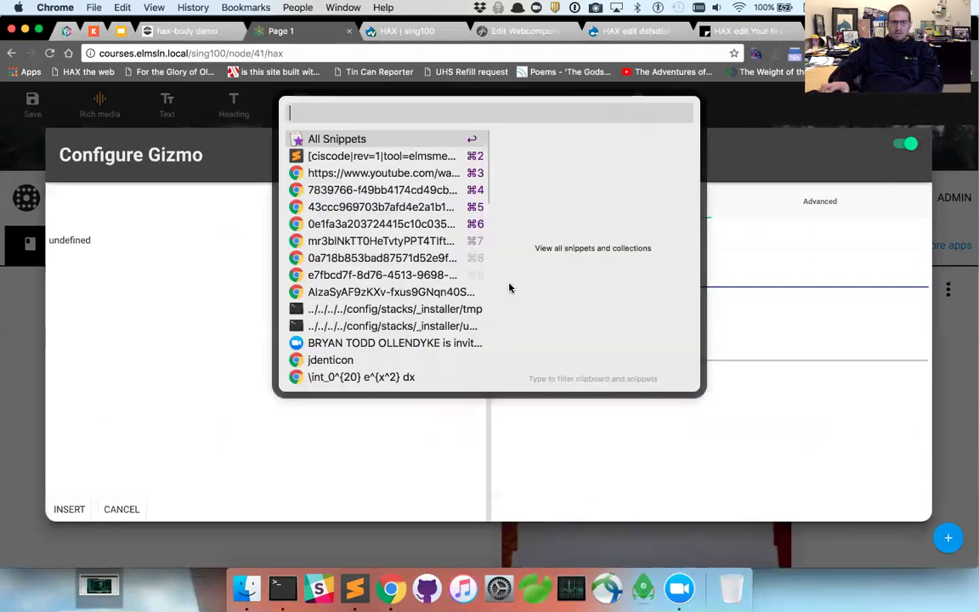
pyautogui.press('Down')
pyautogui.press('Return')
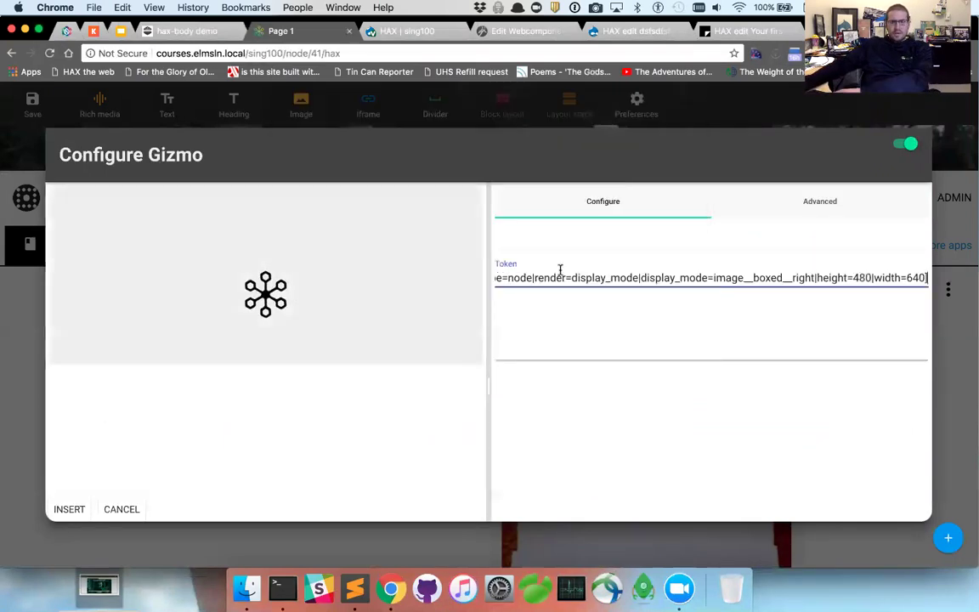
# Step: Replace the Token field's value with 'render:'
pyautogui.hotkey('alt', 'Left')
pyautogui.hotkey('alt', 'Left')
pyautogui.hotkey('alt', 'Left')
pyautogui.hotkey('alt', 'Left')
pyautogui.hotkey('alt', 'Left')
pyautogui.hotkey('alt', 'Left')
pyautogui.hotkey('alt', 'Left')
pyautogui.hotkey('alt', 'Left')
pyautogui.hotkey('alt', 'Left')
pyautogui.hotkey('alt', 'Left')
pyautogui.hotkey('alt', 'Left')
pyautogui.hotkey('alt', 'Left')
pyautogui.hotkey('alt', 'Left')
pyautogui.hotkey('alt', 'Left')
pyautogui.hotkey('alt', 'Left')
pyautogui.hotkey('alt', 'Left')
pyautogui.hotkey('alt', 'Left')
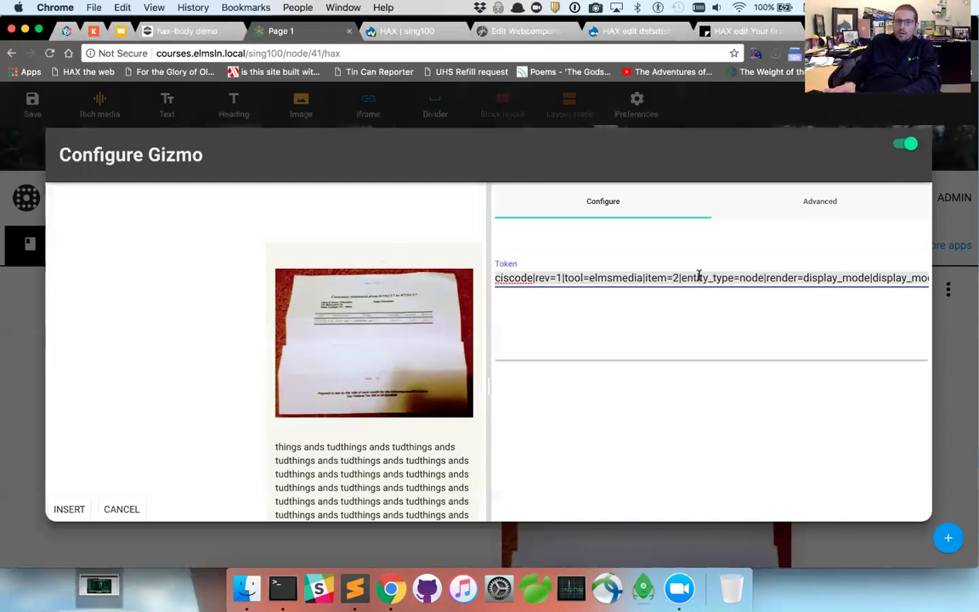
pyautogui.press('super+shift+v')
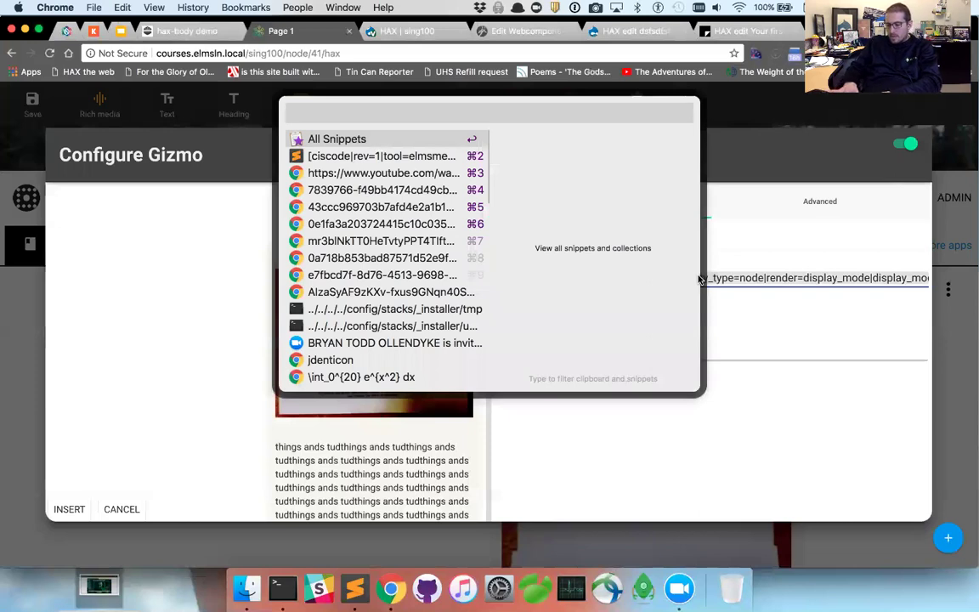
pyautogui.write(':re')
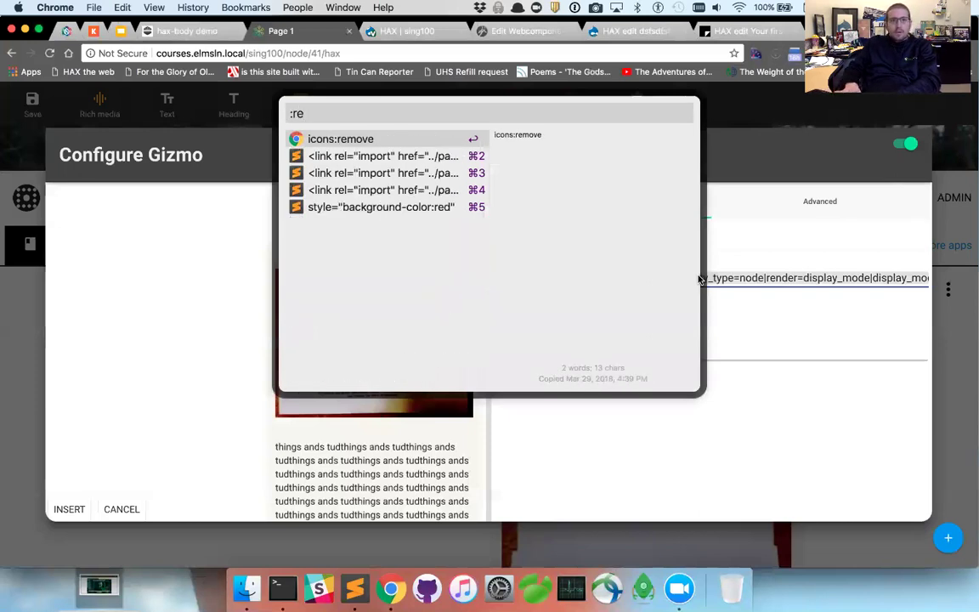
pyautogui.write('nde')
pyautogui.press('Escape')
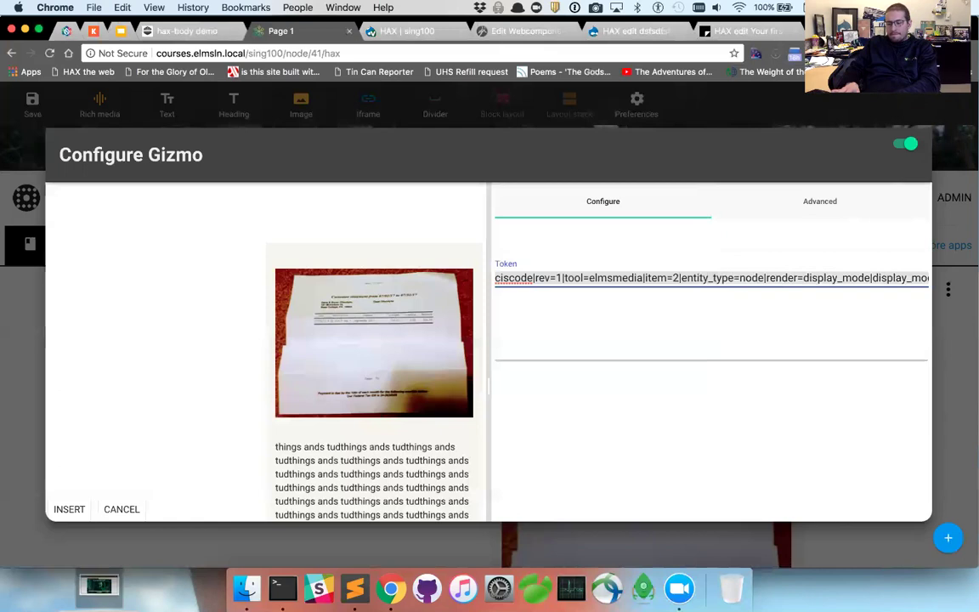
pyautogui.press('super+a')
pyautogui.write('render:')
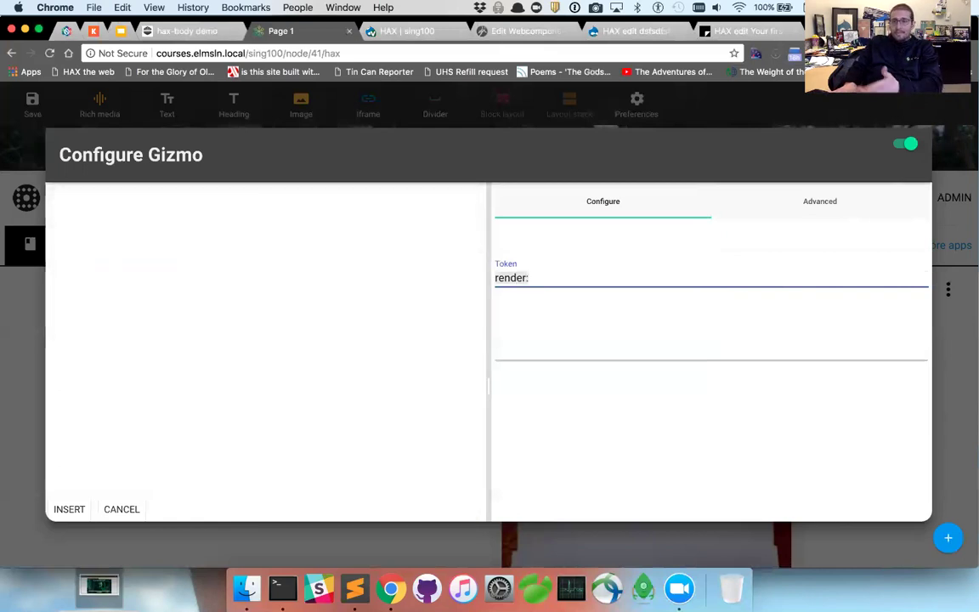
# Step: Try entity:render:full:node tokens with node numbers 12, 13, 120 and 16
pyautogui.press('super+a')
pyautogui.press('BackSpace')
pyautogui.write('entity')
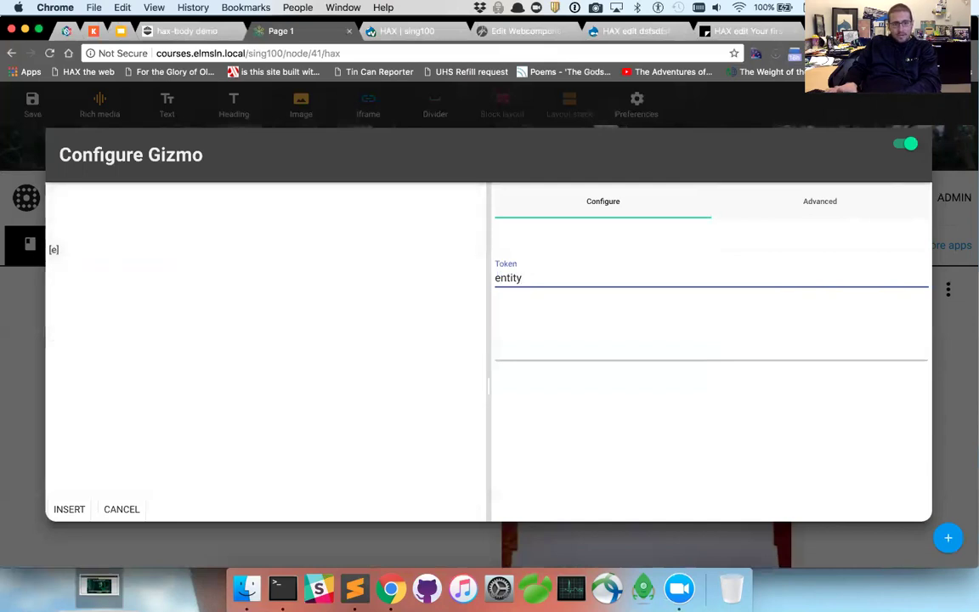
pyautogui.write(':')
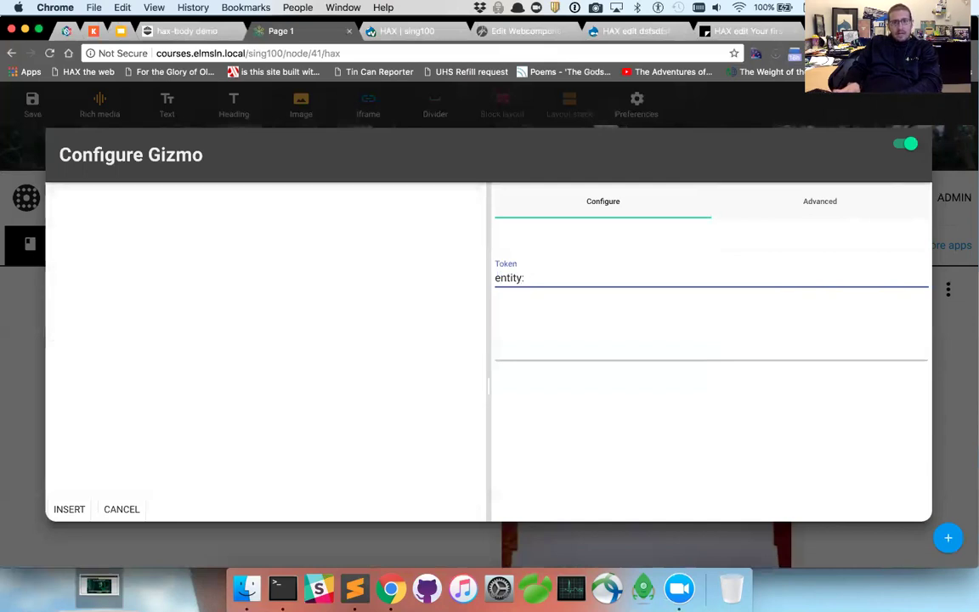
pyautogui.write('render:')
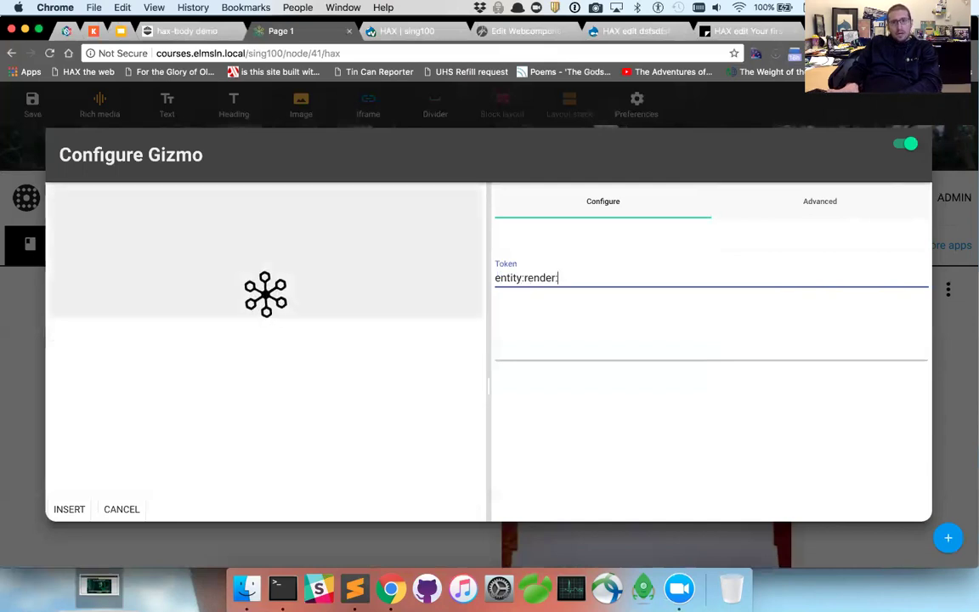
pyautogui.write('full:node:')
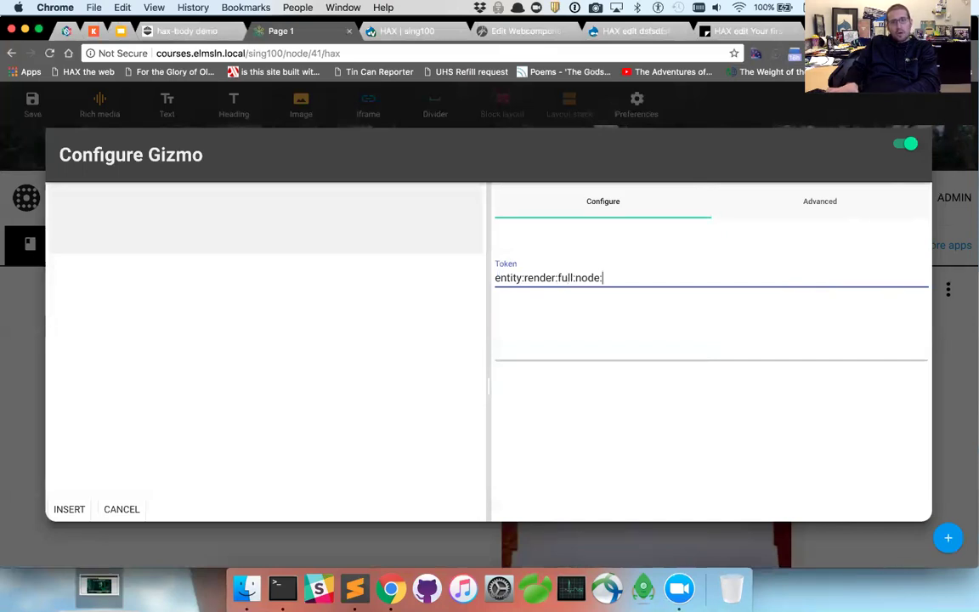
pyautogui.write('12')
pyautogui.press('BackSpace')
pyautogui.write('3')
pyautogui.press('BackSpace')
pyautogui.write('20')
pyautogui.press('BackSpace')
# Step: Paste the embed:full:node:2 snippet into the Token field and strip its brackets
pyautogui.press('BackSpace')
pyautogui.press('BackSpace')
pyautogui.write('16')
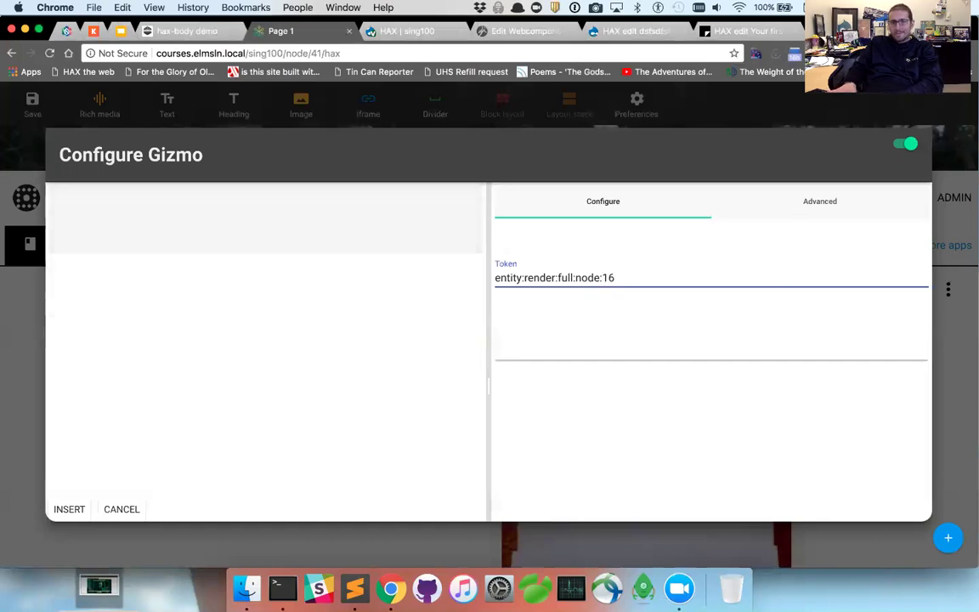
pyautogui.press('super+alt+c')
pyautogui.write(':ren')
pyautogui.press('BackSpace')
pyautogui.press('BackSpace')
pyautogui.press('BackSpace')
pyautogui.press('BackSpace')
pyautogui.write('ful')
pyautogui.press('BackSpace')
pyautogui.write('l')
pyautogui.press('Return')
pyautogui.press('BackSpace')
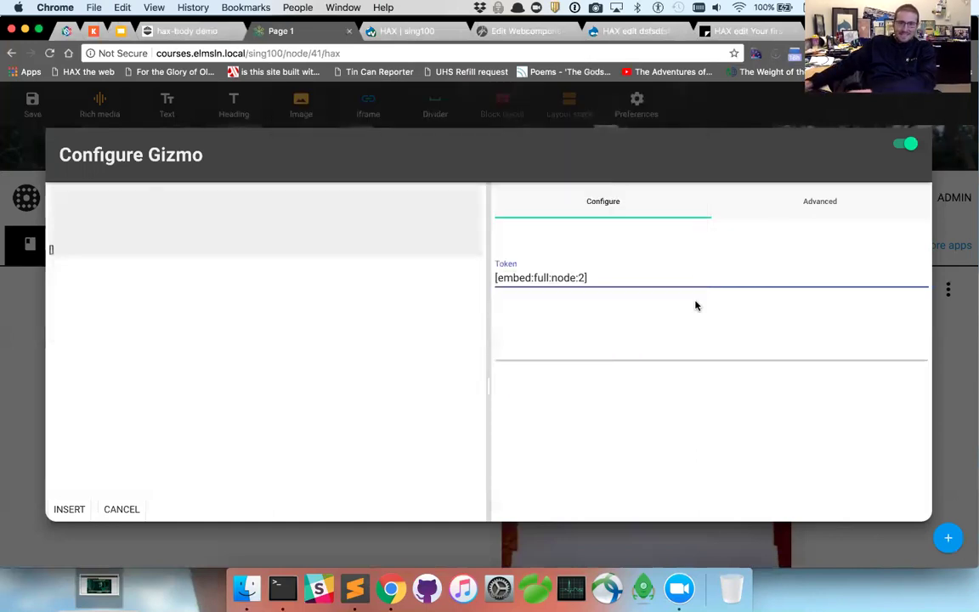
pyautogui.press('super+Left')
pyautogui.press('Delete')
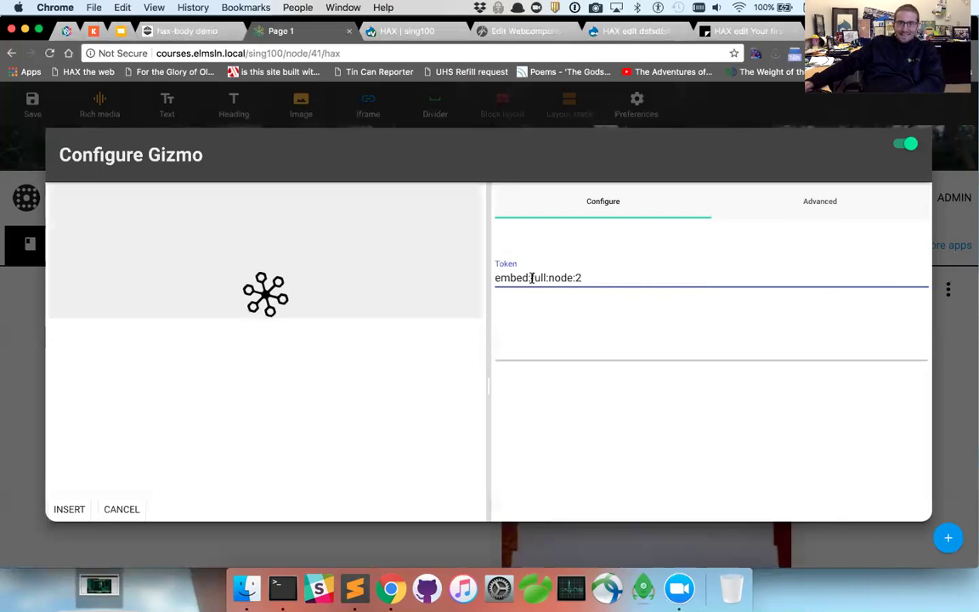
# Step: Edit the token to embed:render:full:node:5, briefly trying nodes 6 and 36
pyautogui.click(531, 277)
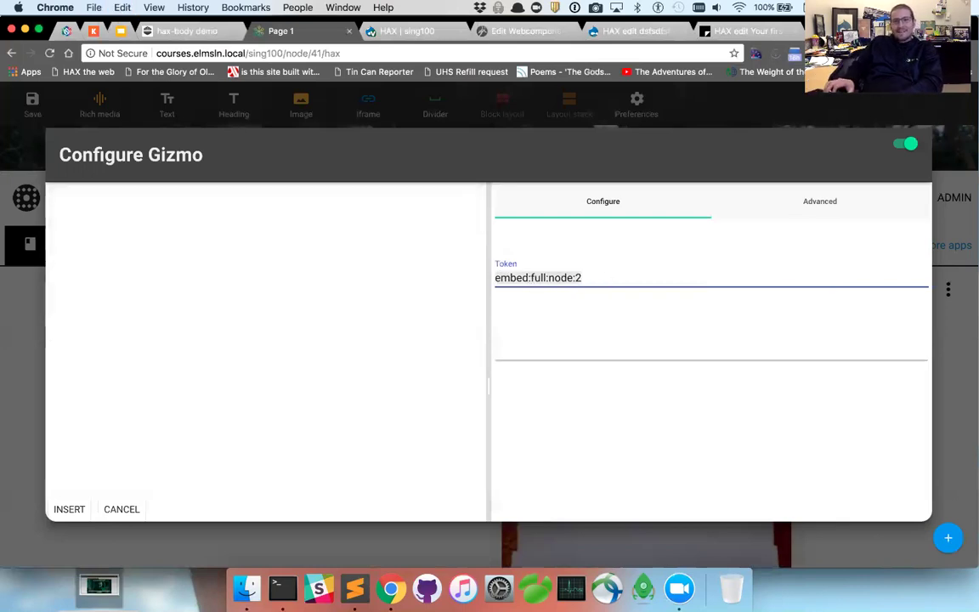
pyautogui.press('super+Left')
pyautogui.write('entity:')
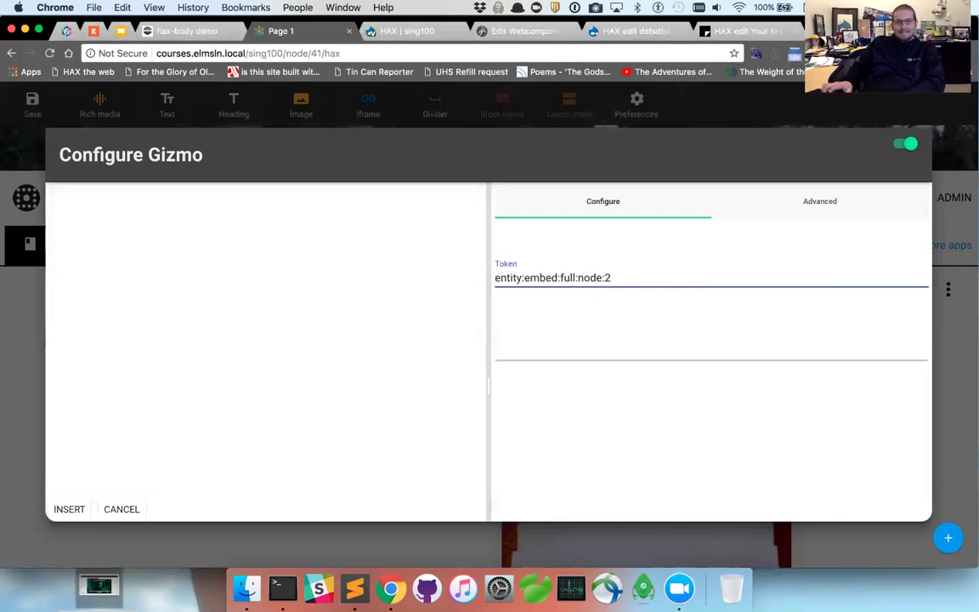
pyautogui.press('BackSpace')
pyautogui.press('BackSpace')
pyautogui.press('BackSpace')
pyautogui.press('BackSpace')
pyautogui.press('BackSpace')
pyautogui.press('BackSpace')
pyautogui.press('BackSpace')
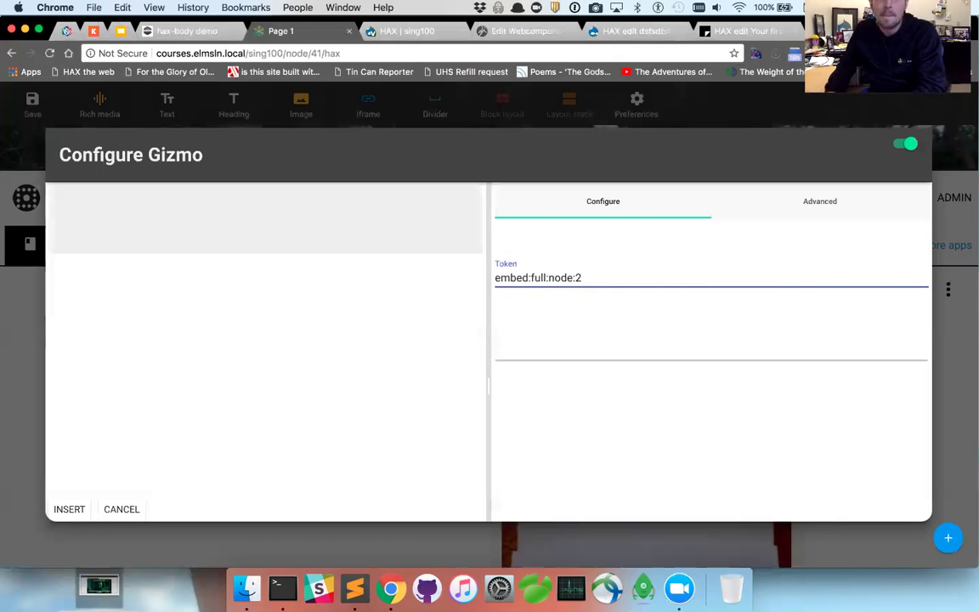
pyautogui.press('Right')
pyautogui.press('Right')
pyautogui.press('Right')
pyautogui.press('Right')
pyautogui.press('Right')
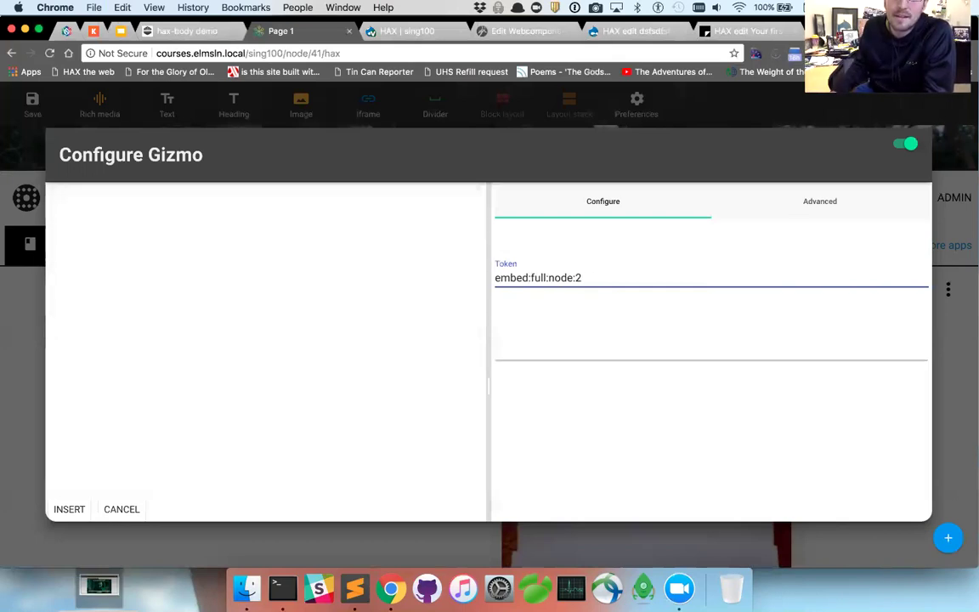
pyautogui.write('render:')
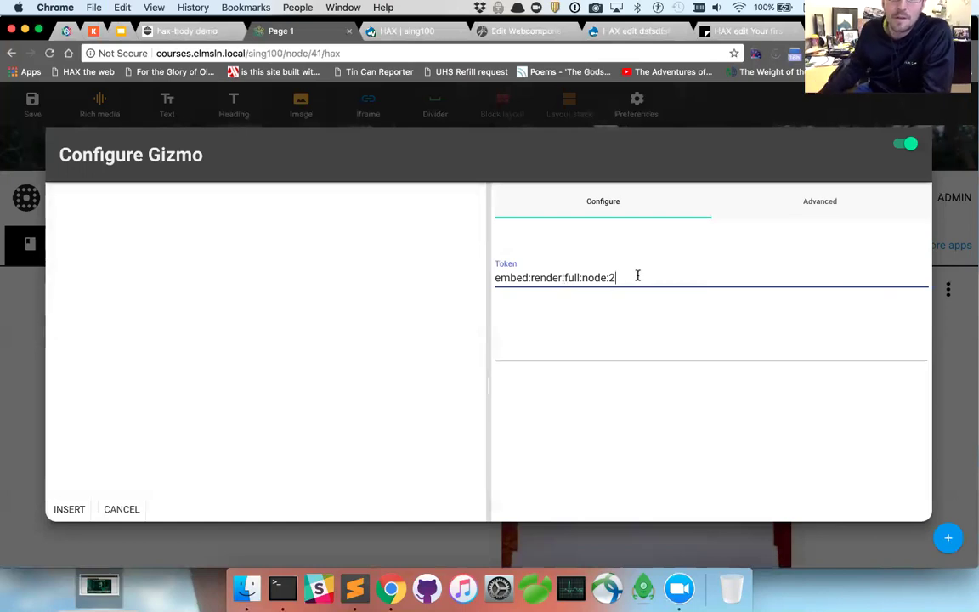
pyautogui.write('5')
pyautogui.press('Left')
pyautogui.press('BackSpace')
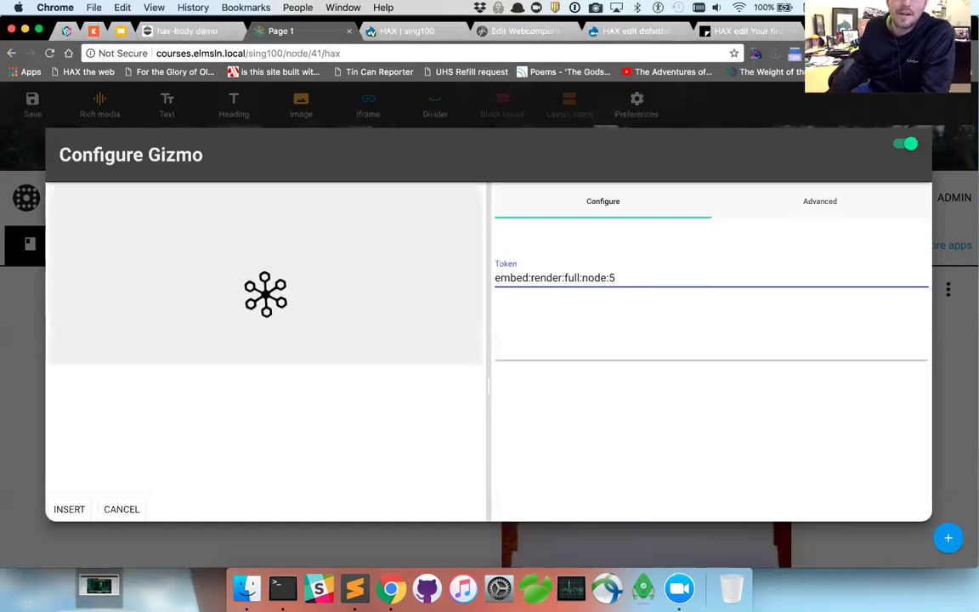
pyautogui.press('Delete')
pyautogui.write('6')
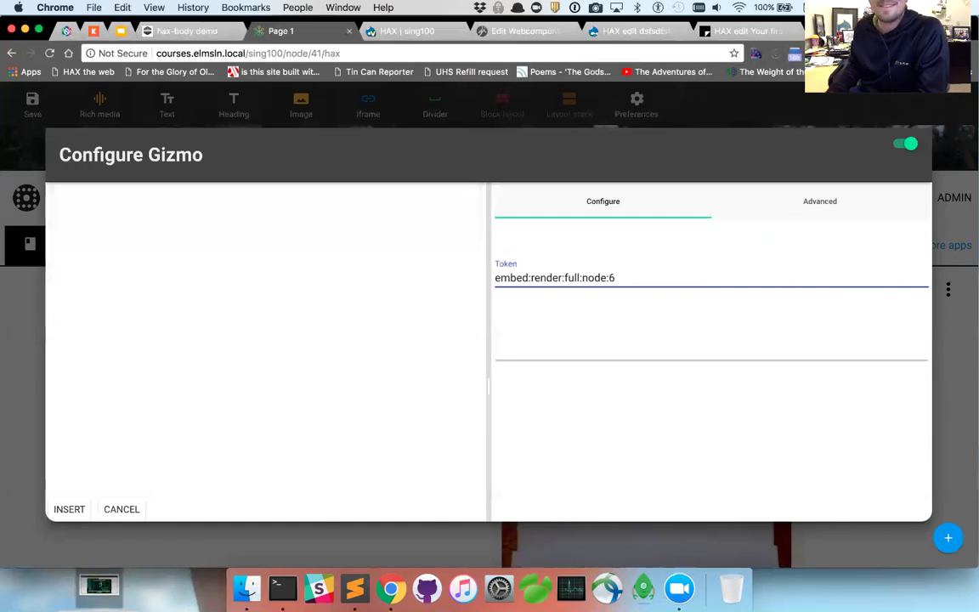
pyautogui.press('BackSpace')
pyautogui.write('36')
pyautogui.press('BackSpace')
pyautogui.press('BackSpace')
pyautogui.write('5')
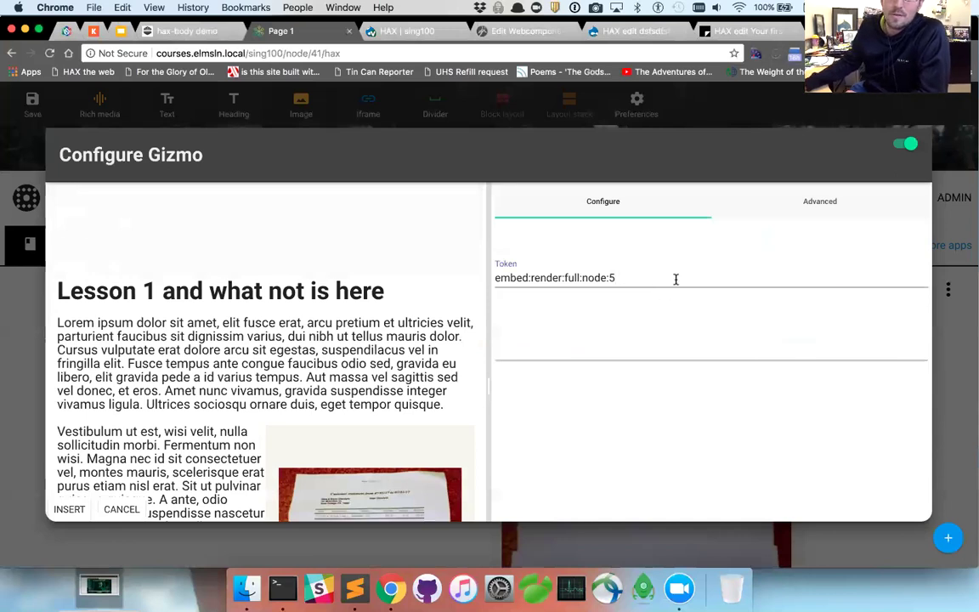
# Step: Insert the configured node 5 embed gizmo into the course page and deselect it
pyautogui.click(612, 278)
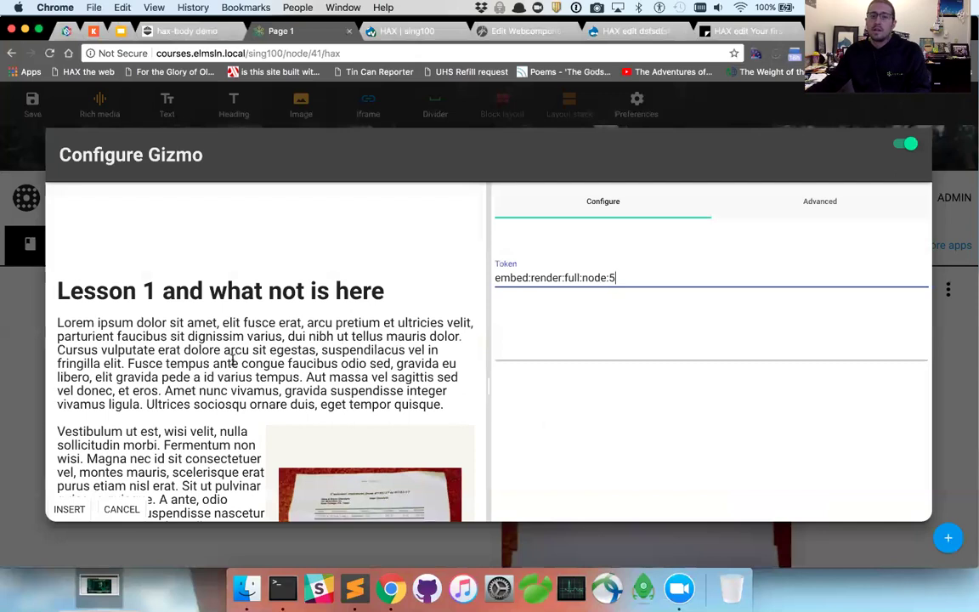
pyautogui.scroll(-3, 210, 327)
pyautogui.scroll(-15, 135, 422)
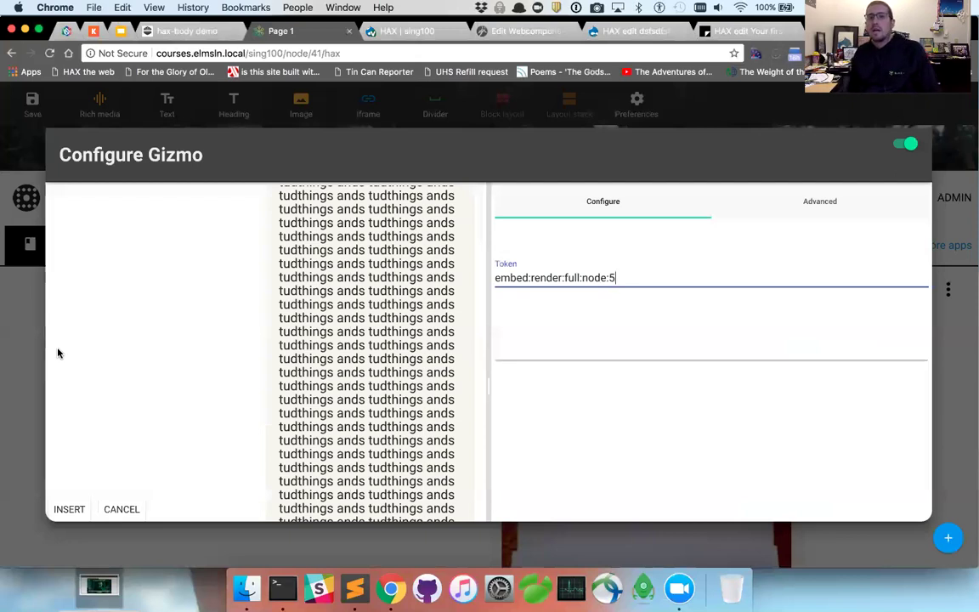
pyautogui.click(69, 510)
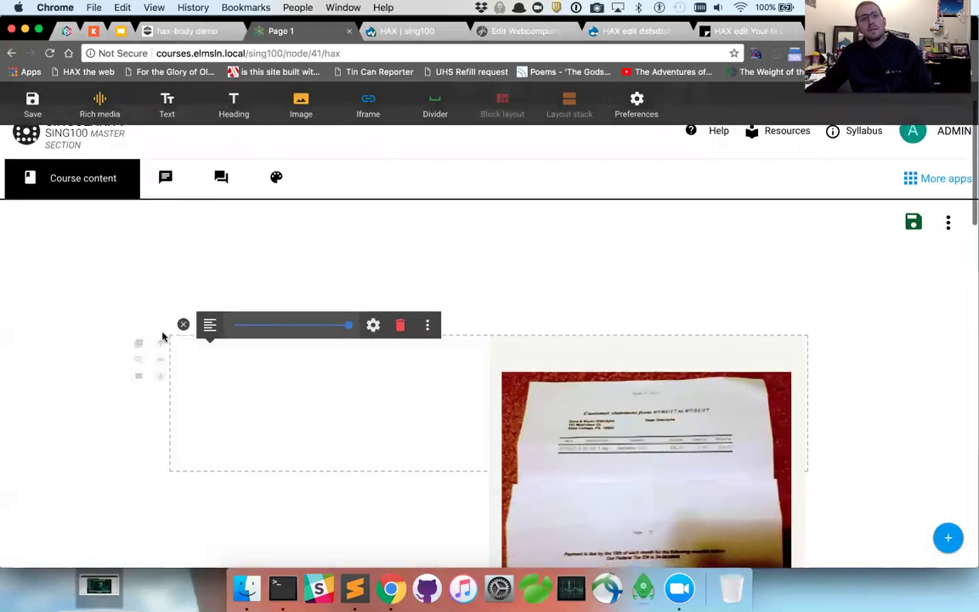
pyautogui.click(183, 329)
# Step: Switch over to the hax-body demo page
pyautogui.scroll(-10, 332, 289)
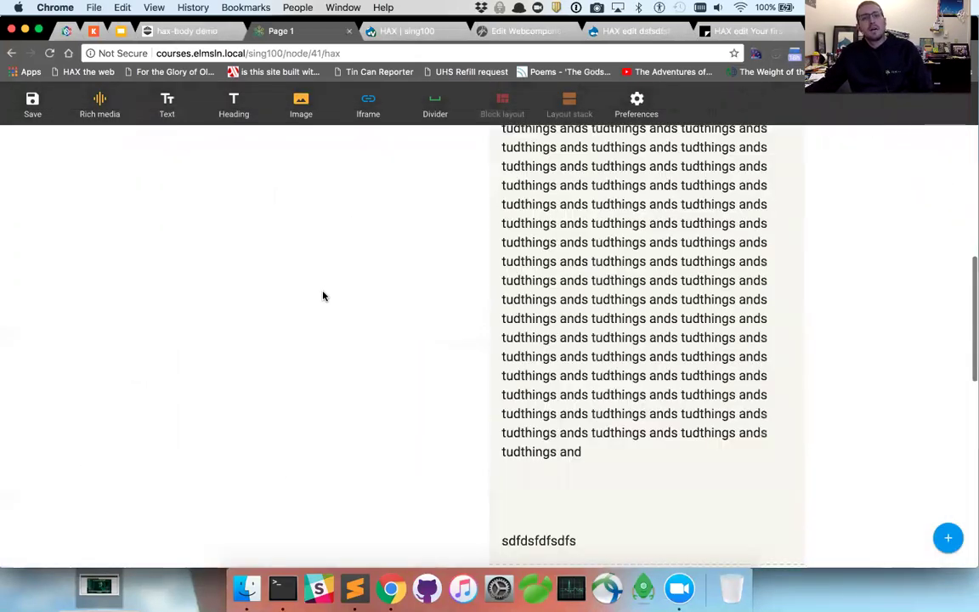
pyautogui.scroll(5, 360, 286)
pyautogui.click(186, 29)
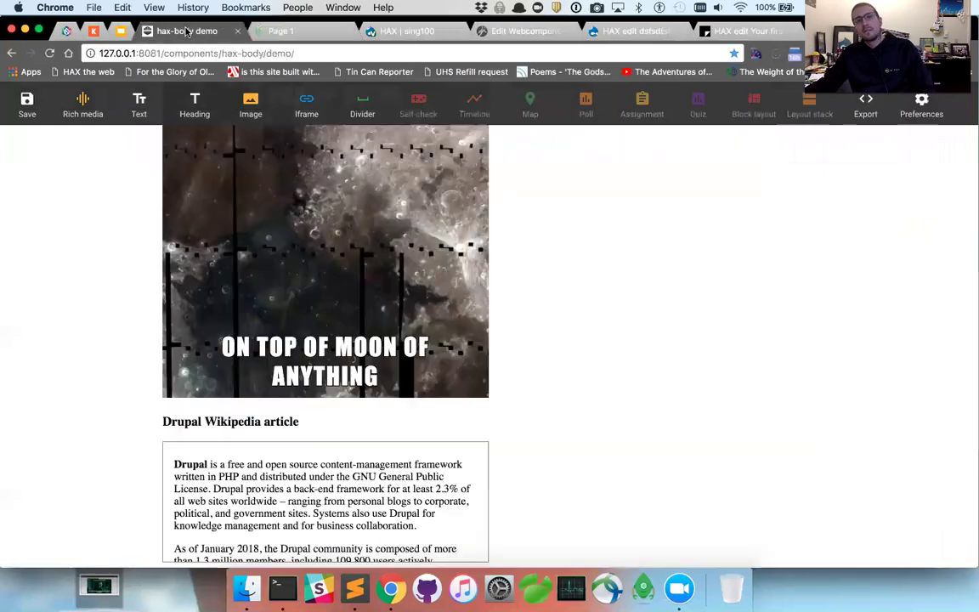
# Step: Download the demo page as the stand-alone HTML file my-new-webpage (1).html
pyautogui.click(867, 110)
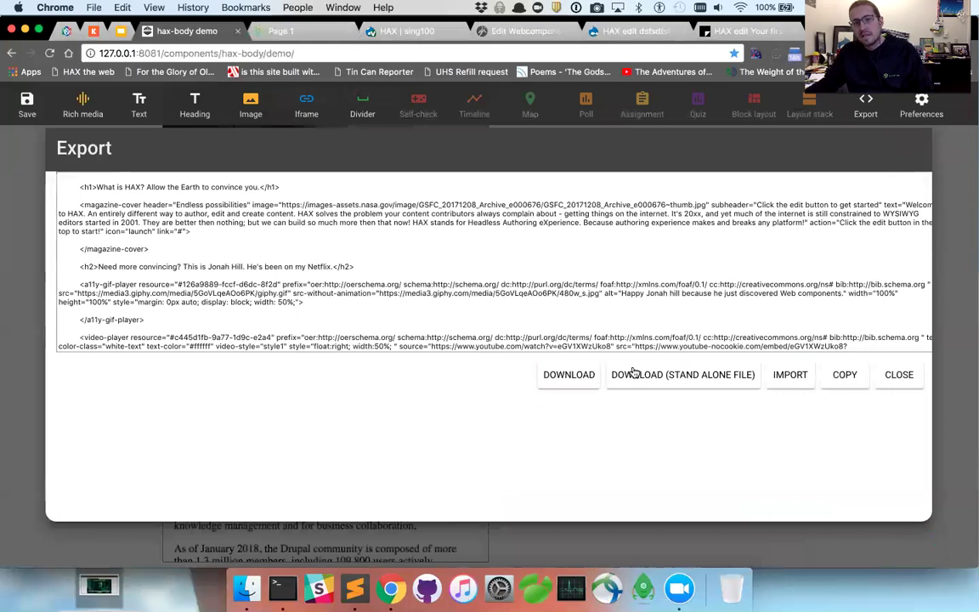
pyautogui.click(619, 375)
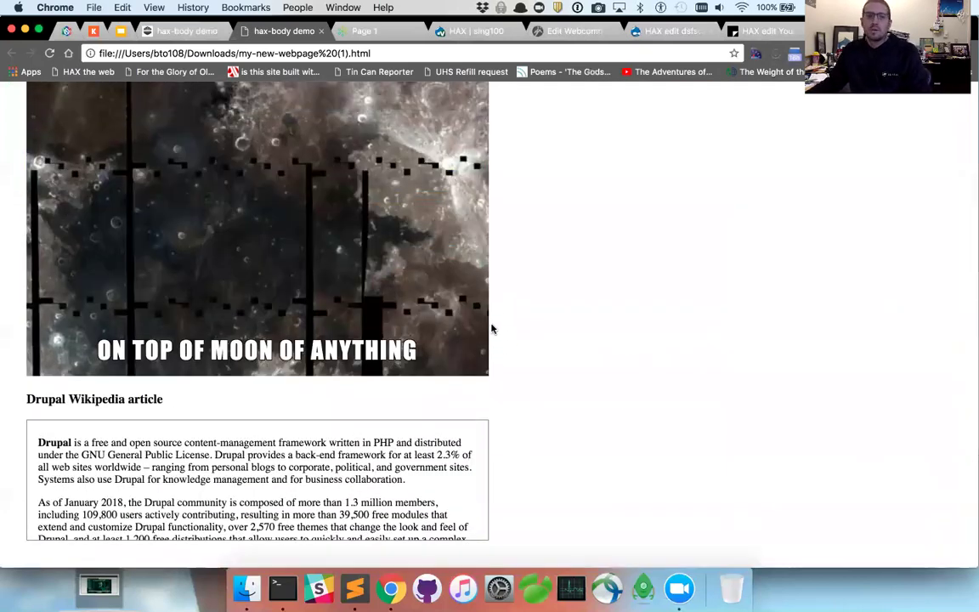
pyautogui.scroll(10, 489, 331)
pyautogui.scroll(15, 493, 345)
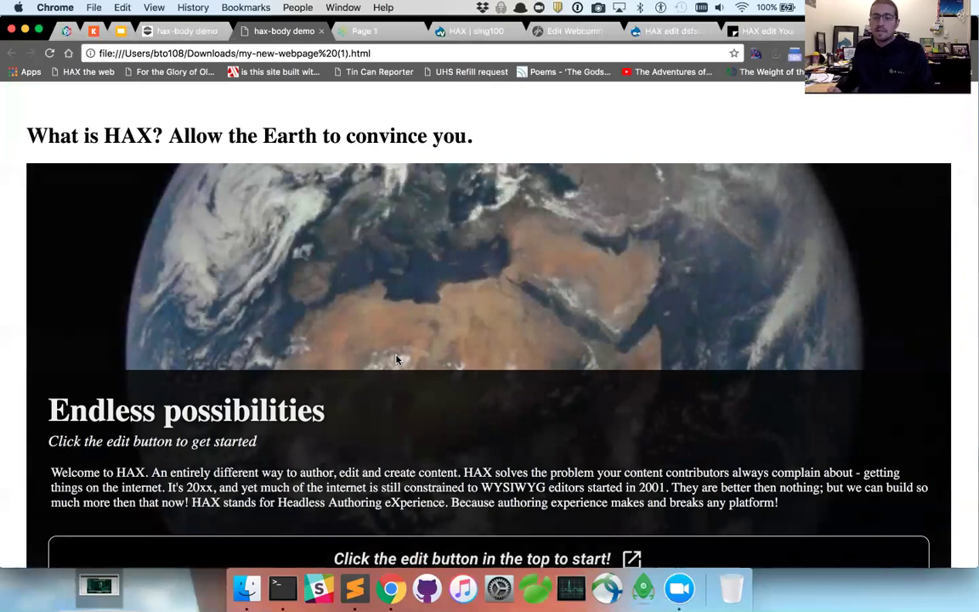
pyautogui.scroll(-15, 543, 282)
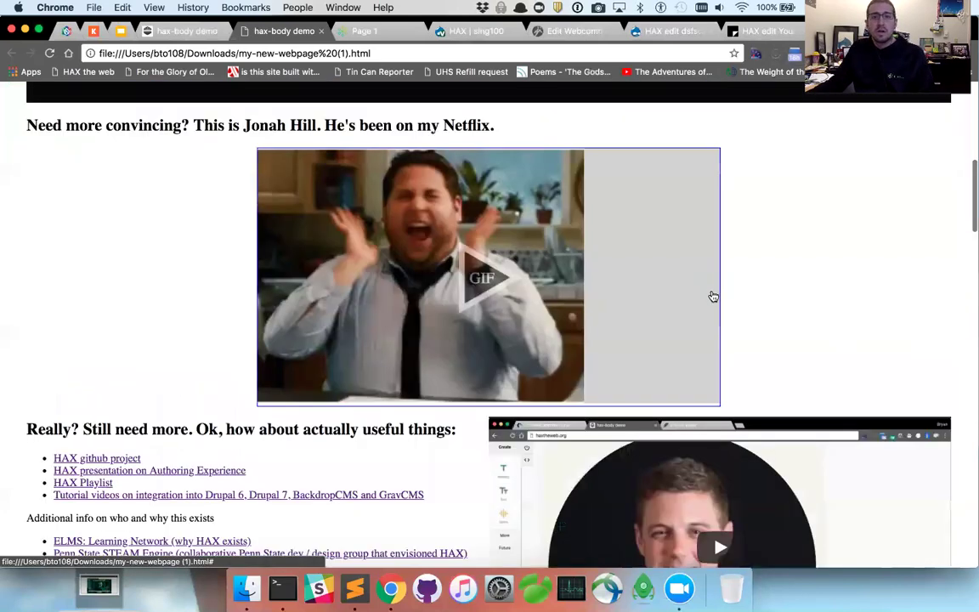
pyautogui.scroll(-2, 490, 439)
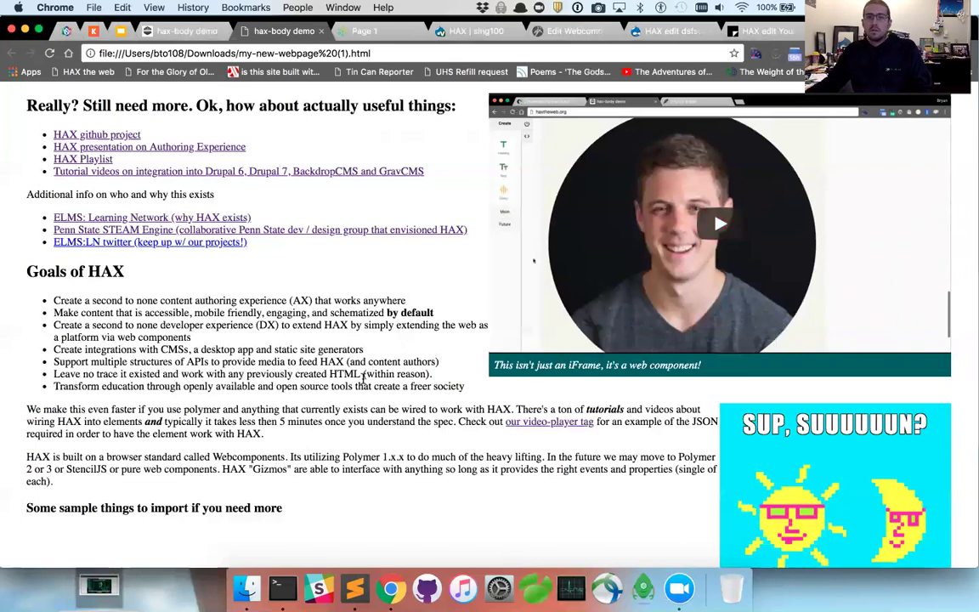
pyautogui.scroll(-6, 374, 371)
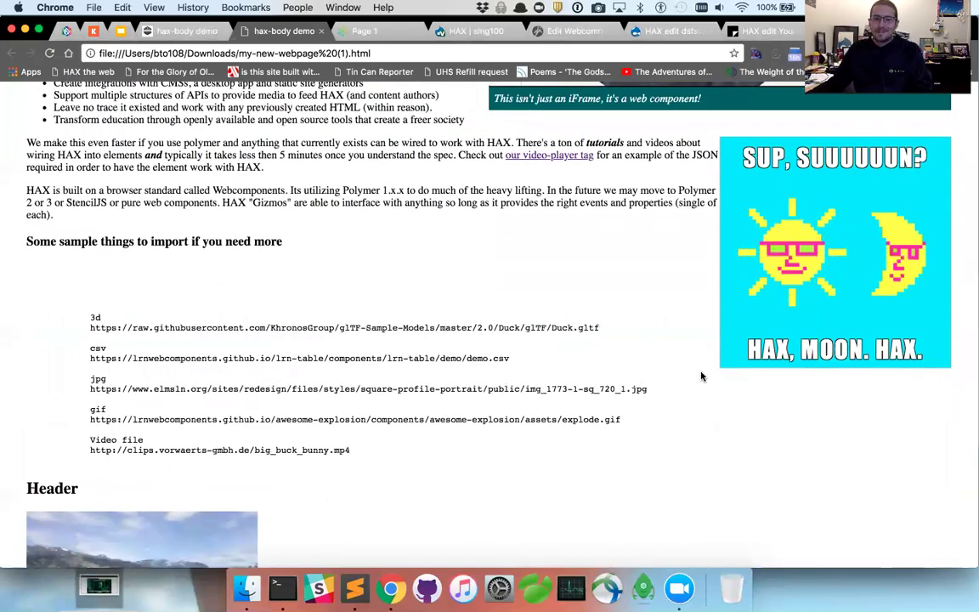
pyautogui.scroll(-6, 425, 382)
pyautogui.scroll(-20, 546, 330)
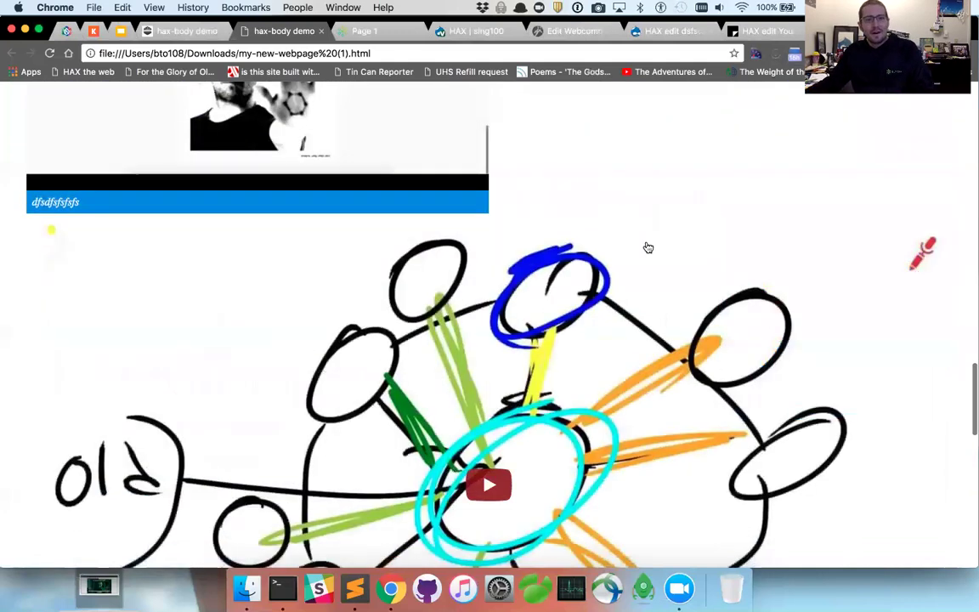
pyautogui.scroll(-12, 587, 269)
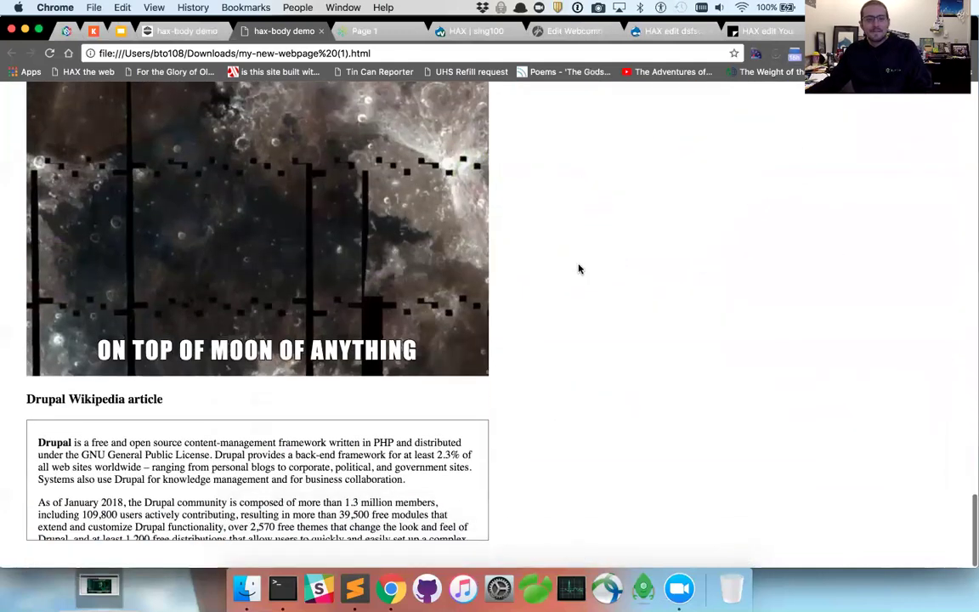